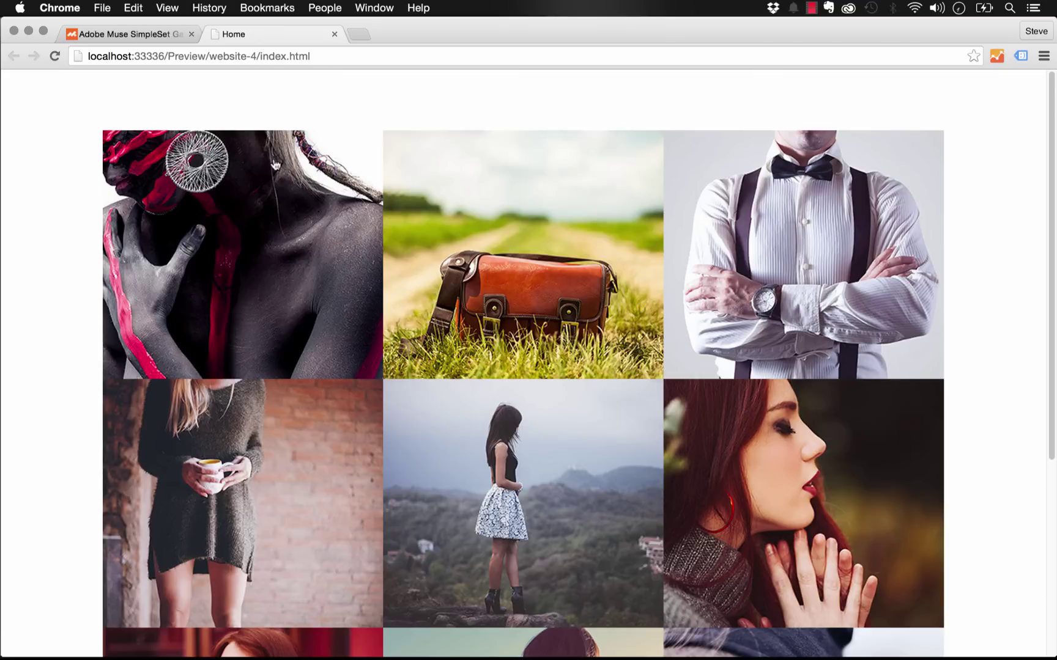
Open and close the first gallery image in the lightbox preview, and view the Gallery - SimpleSet product page
click(283, 227)
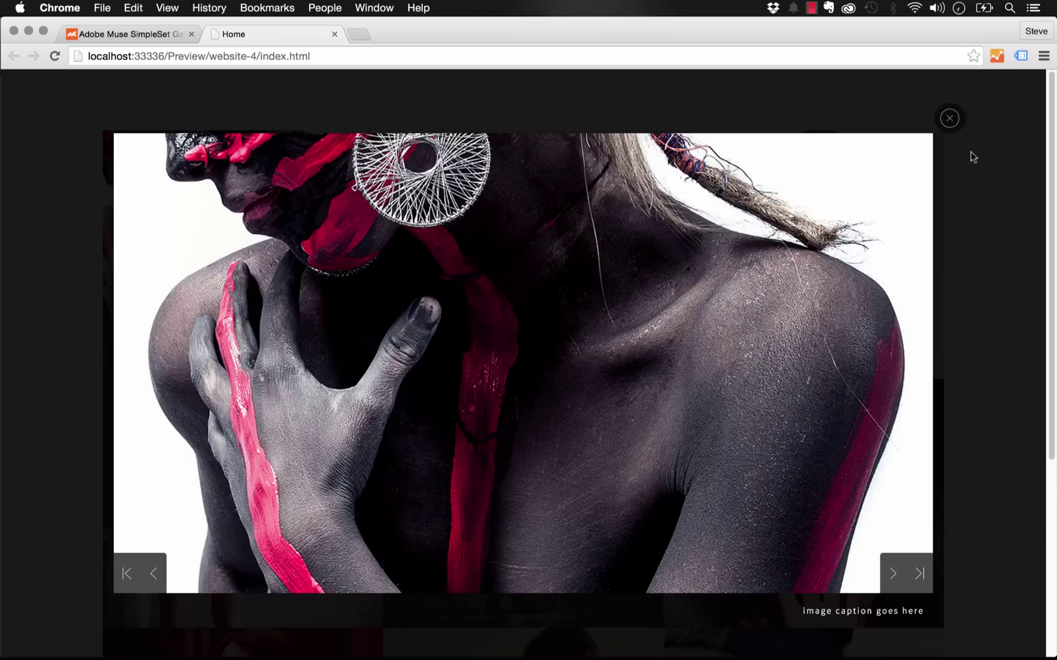
click(956, 124)
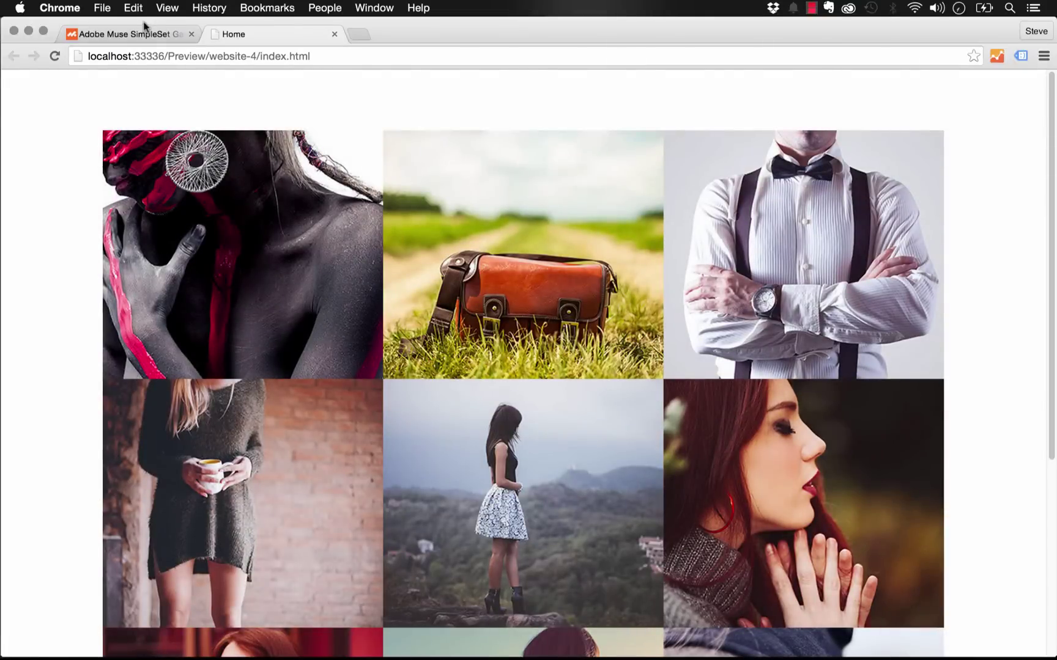
click(142, 25)
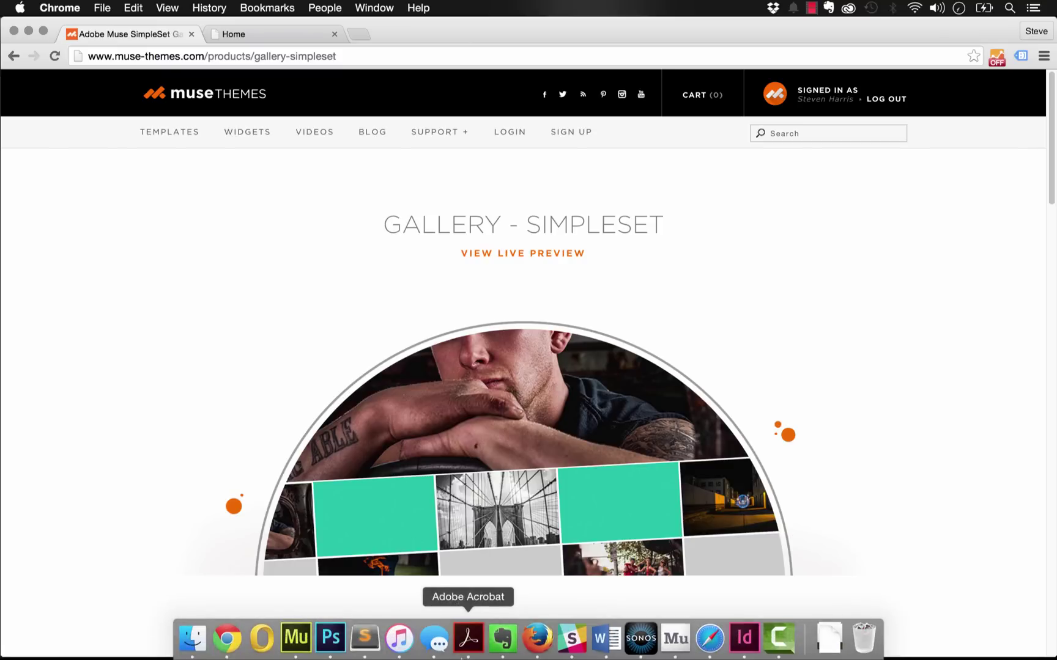
Switch to Adobe Muse and place the Mosaic Gallery library item on the Untitled 2 page
click(297, 642)
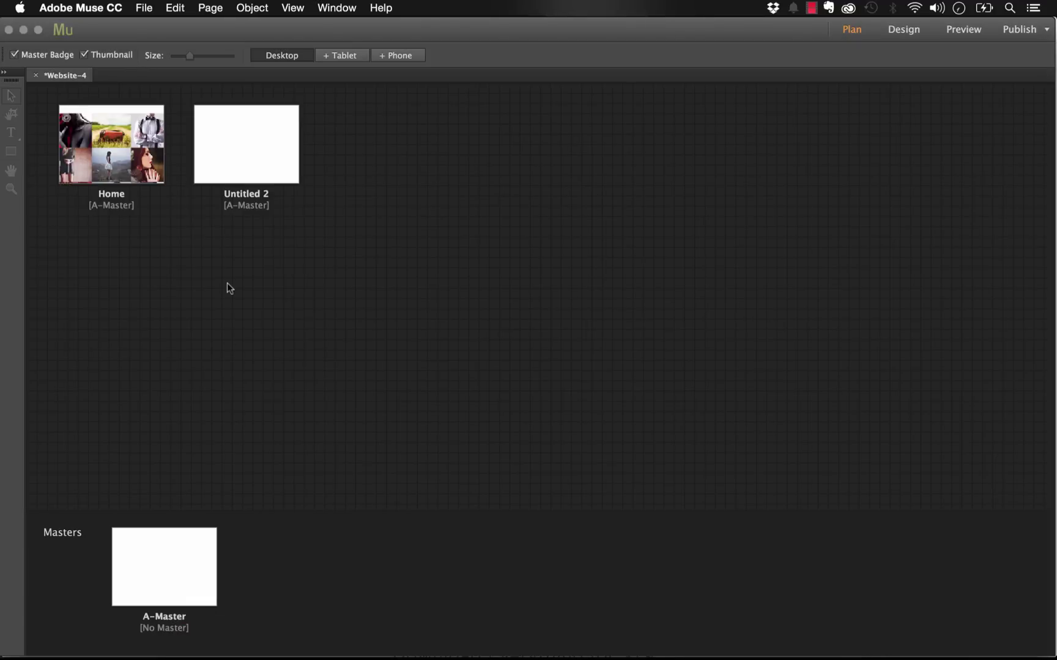
double_click(239, 163)
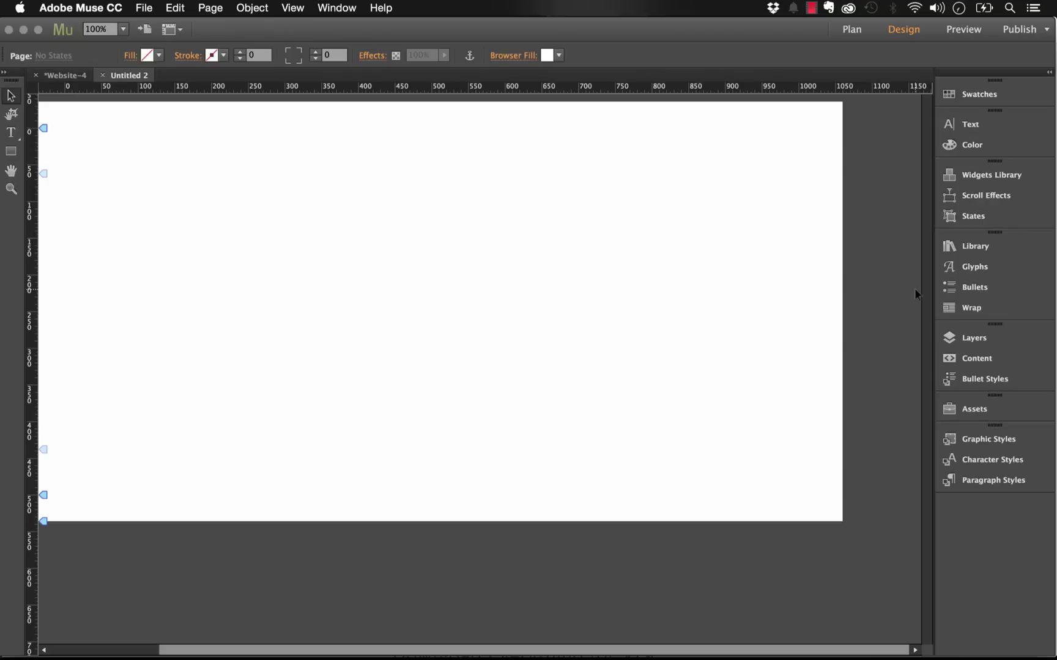
click(965, 246)
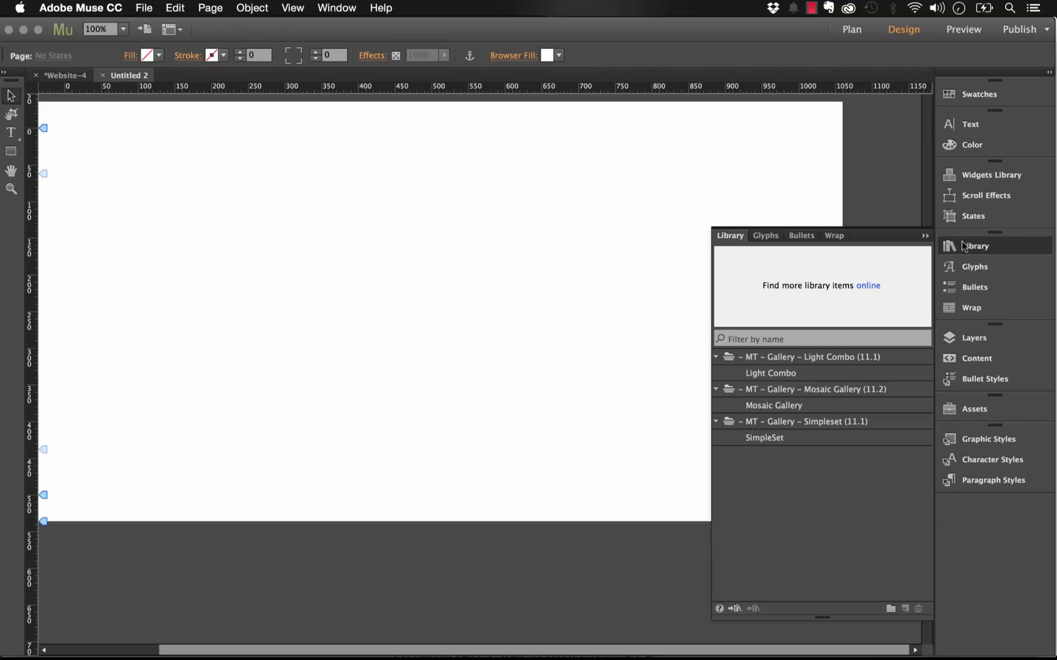
click(760, 406)
drag(784, 407, 71, 142)
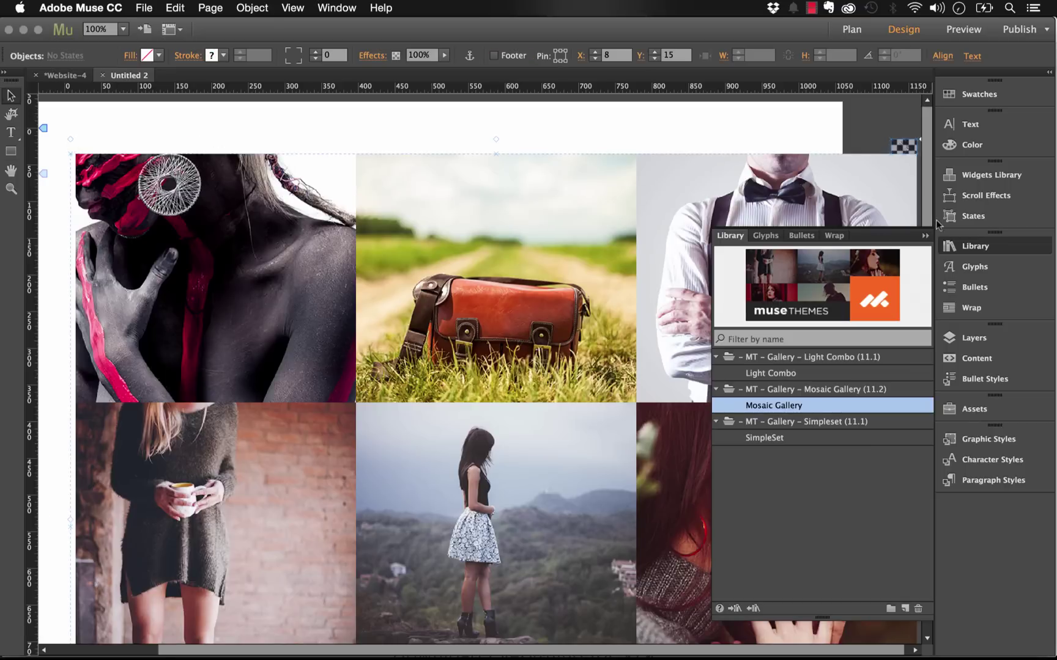
Move the placed gallery across the page width so its slideshow sits at X -100, Y 59, with the page shown at 75%
click(123, 29)
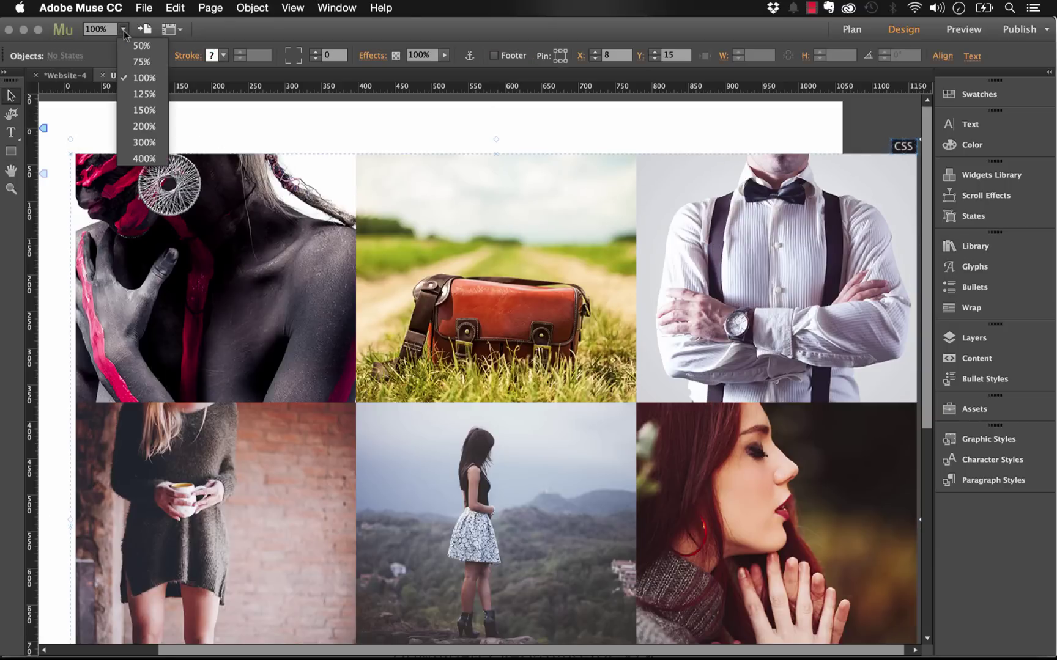
click(149, 63)
drag(496, 229, 438, 243)
click(550, 135)
click(724, 156)
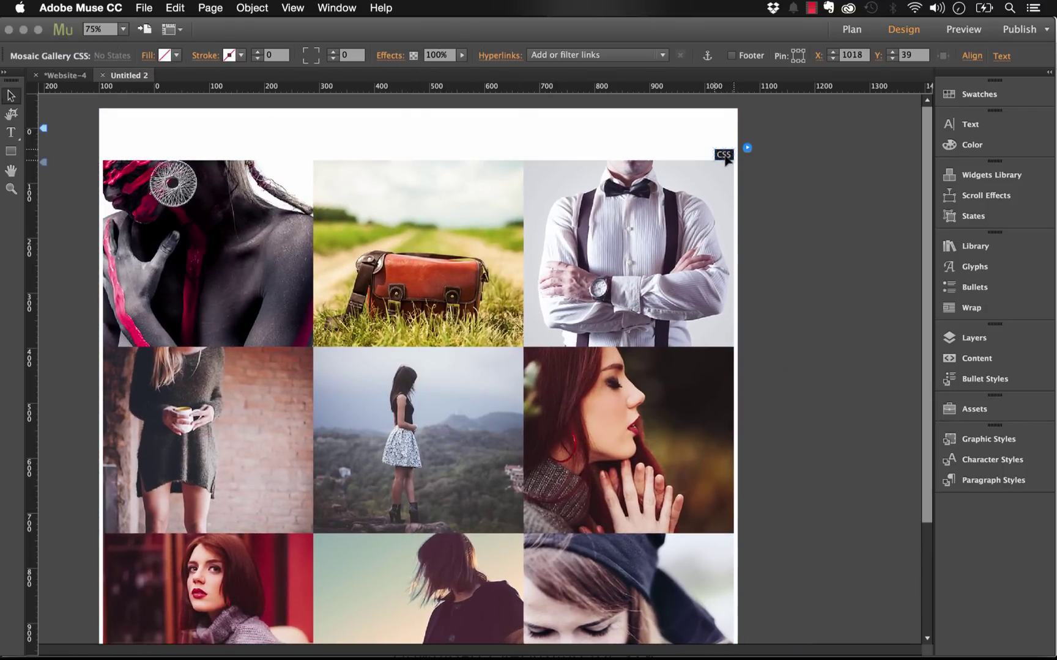
click(679, 135)
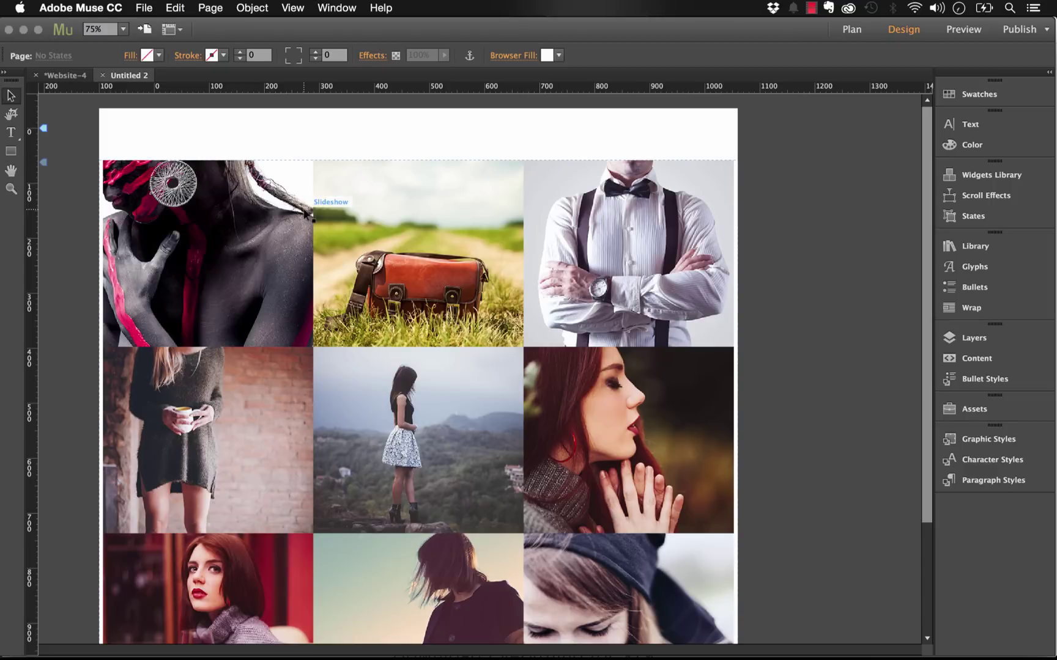
Examine the gallery's Slideshow Options, including where images are added
click(267, 201)
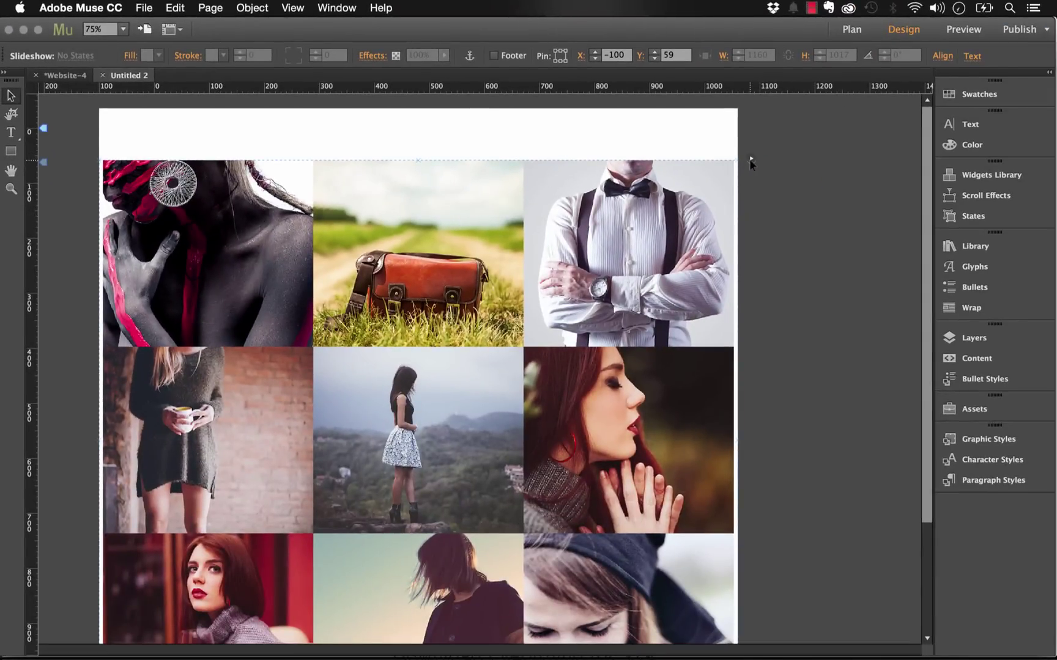
click(750, 161)
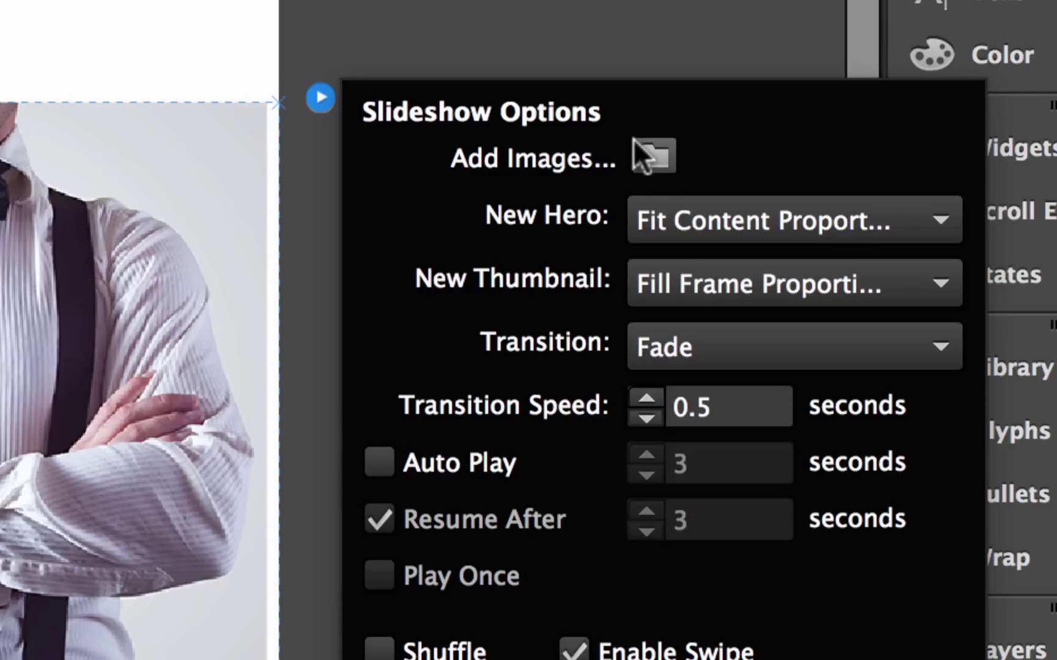
click(470, 14)
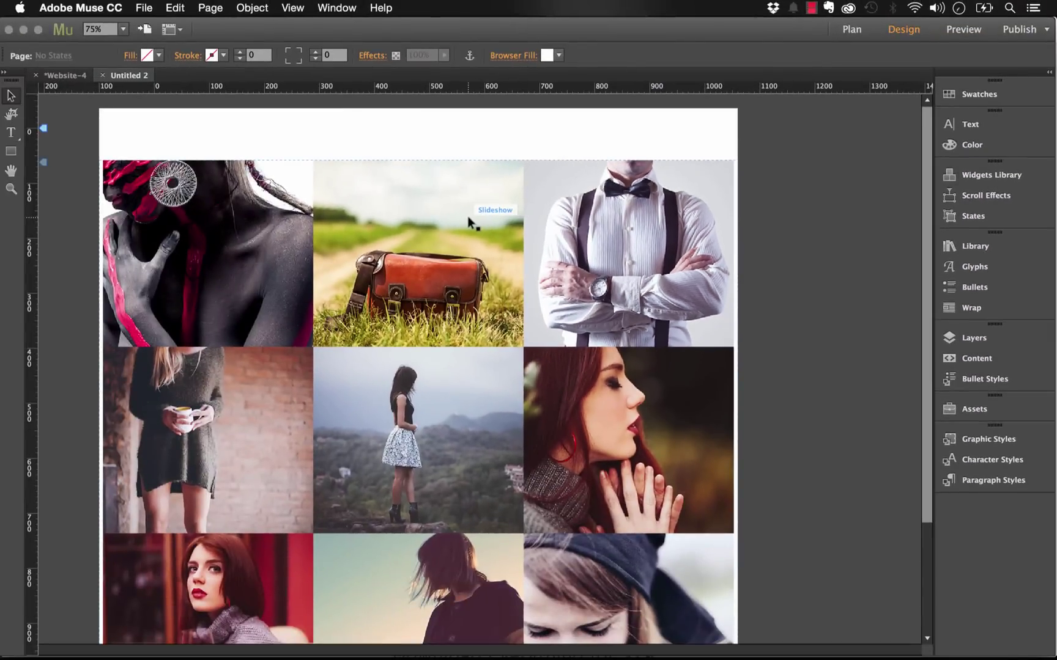
Clear the widget contents of the gallery slideshow
click(320, 203)
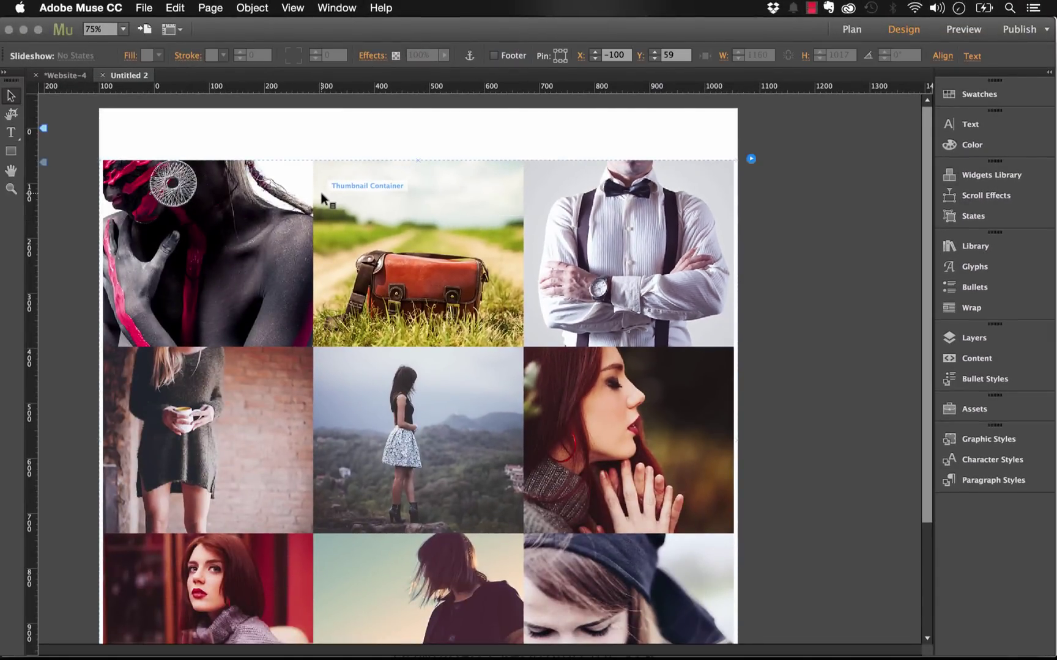
right_click(321, 197)
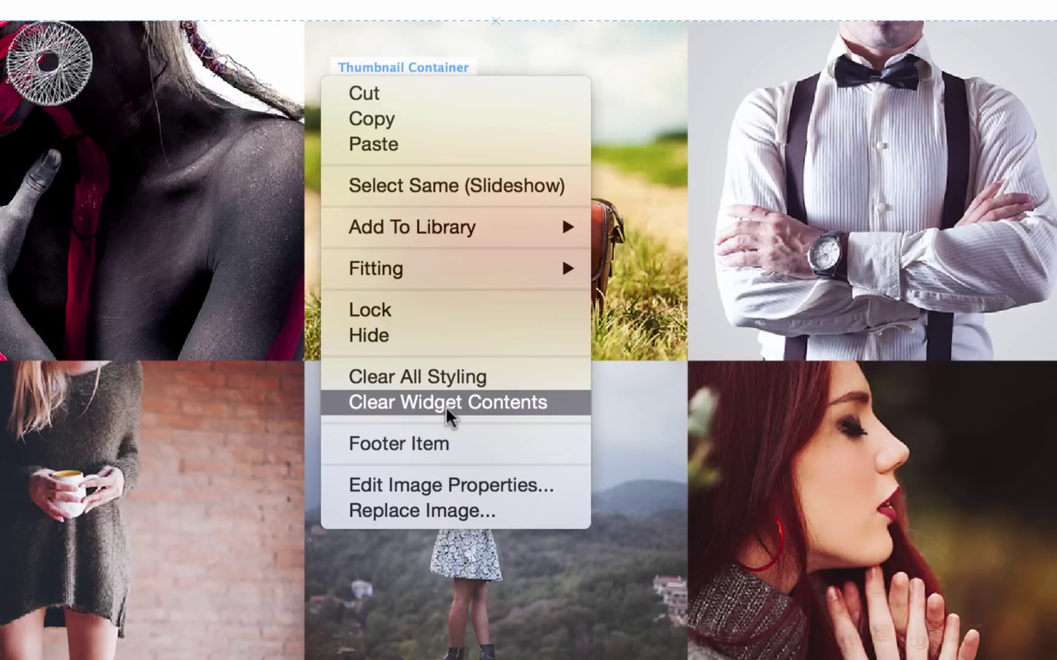
click(445, 406)
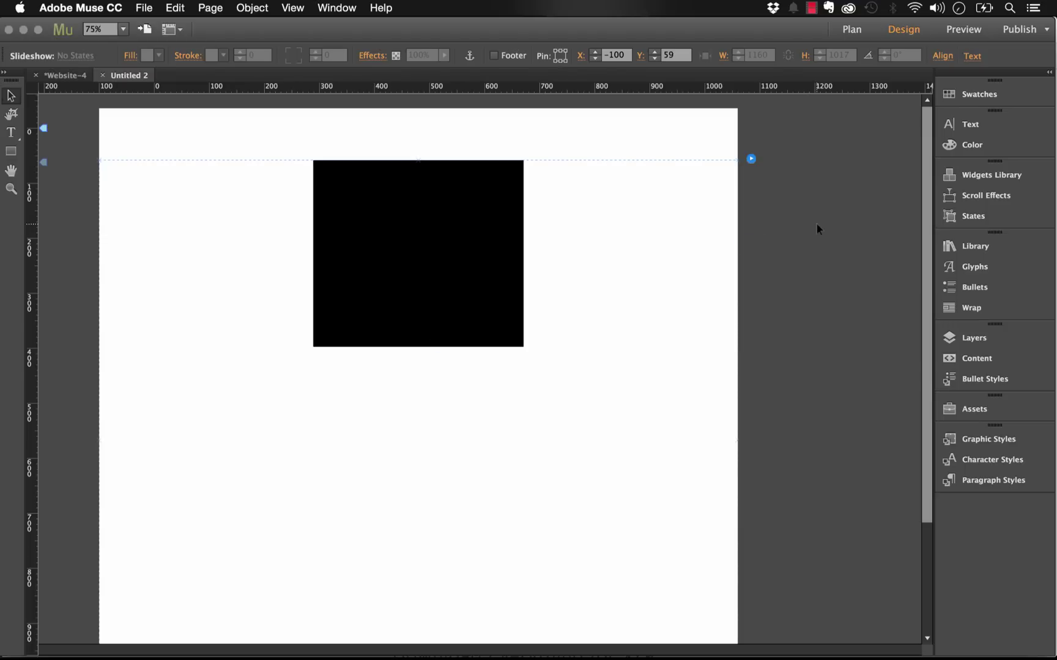
Add all eleven JPEG files from the images folder to the emptied slideshow through its Add Images option
click(750, 158)
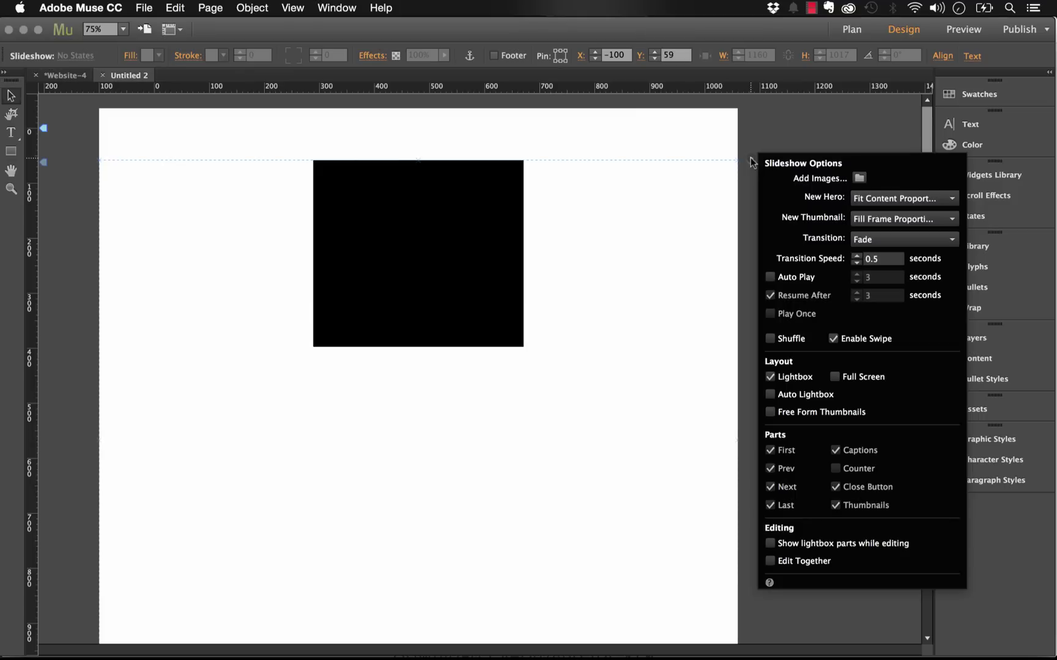
click(859, 178)
drag(422, 310, 312, 122)
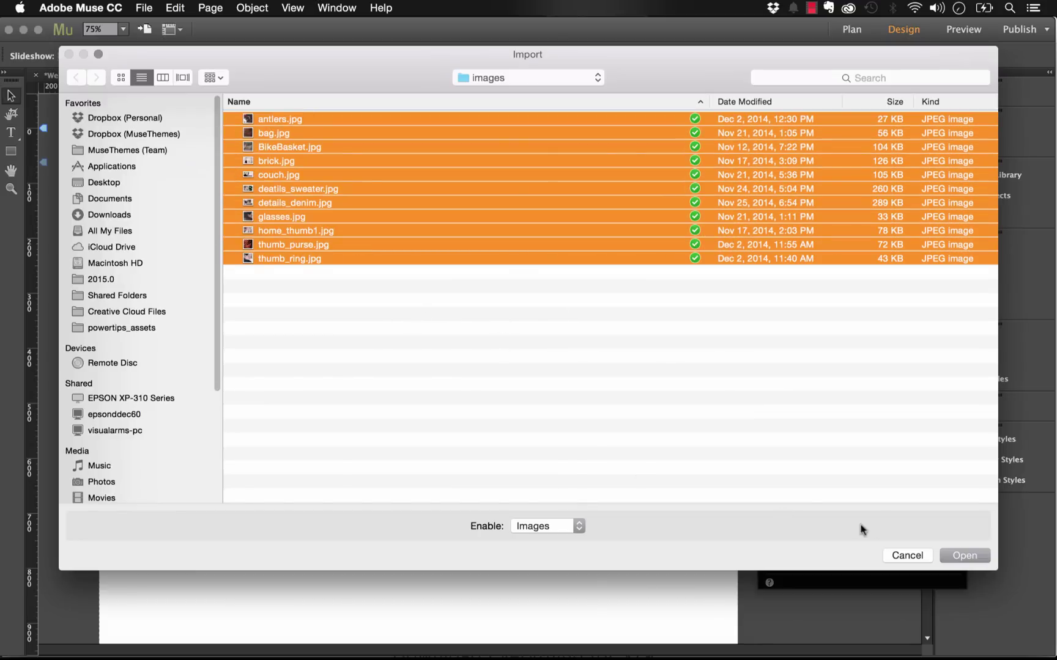
click(957, 553)
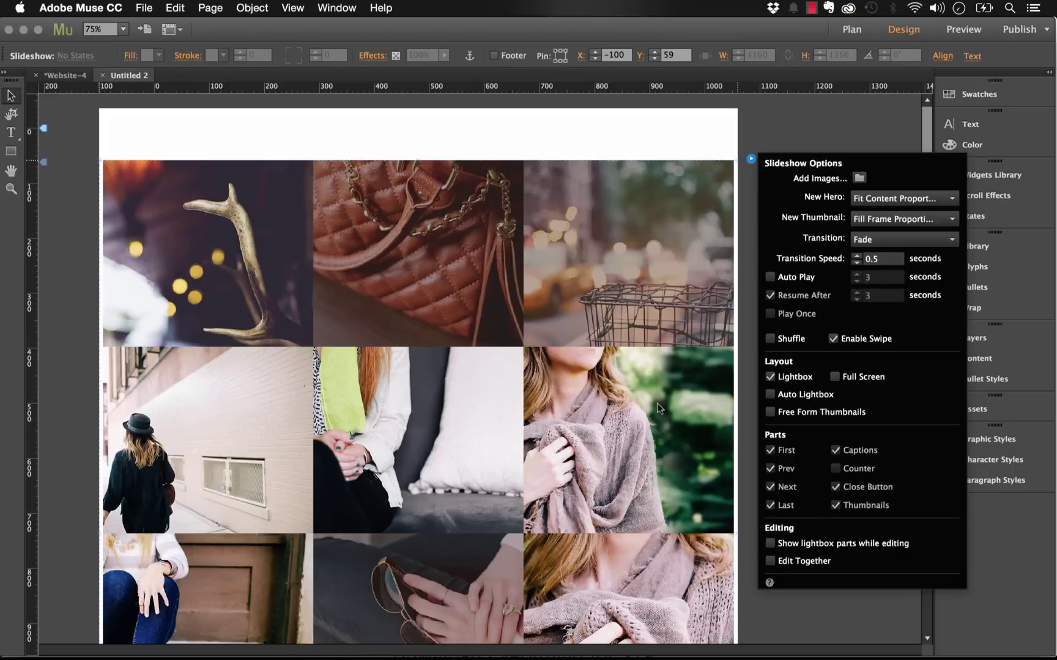
click(479, 163)
Review the filled gallery, and undo the image import and the clearing of the slideshow contents
scroll(462, 165, down, 6)
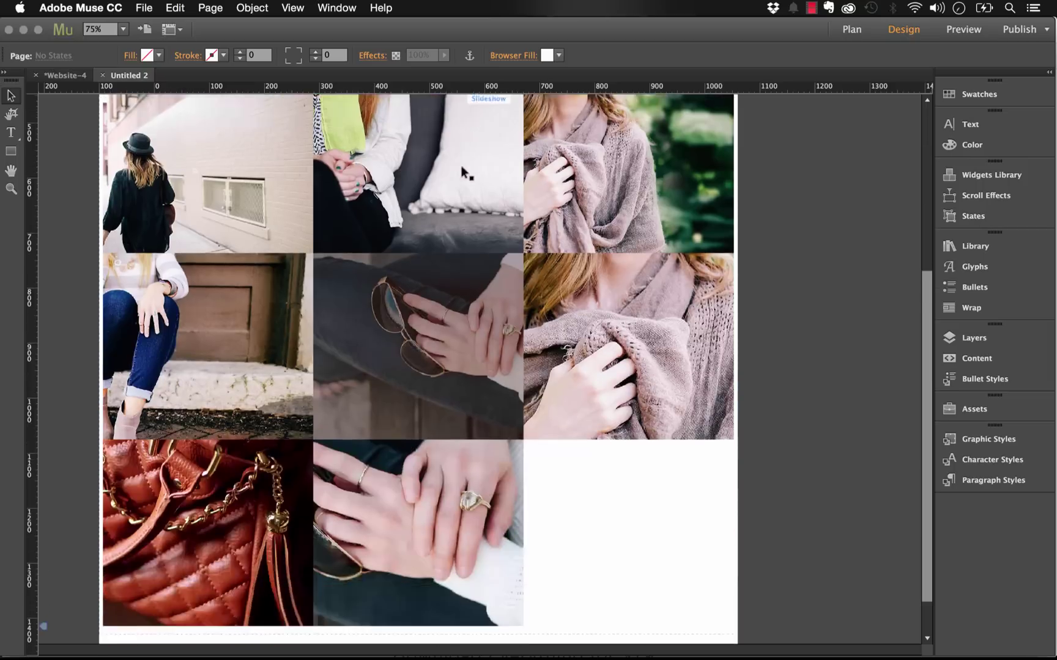
scroll(462, 166, up, 6)
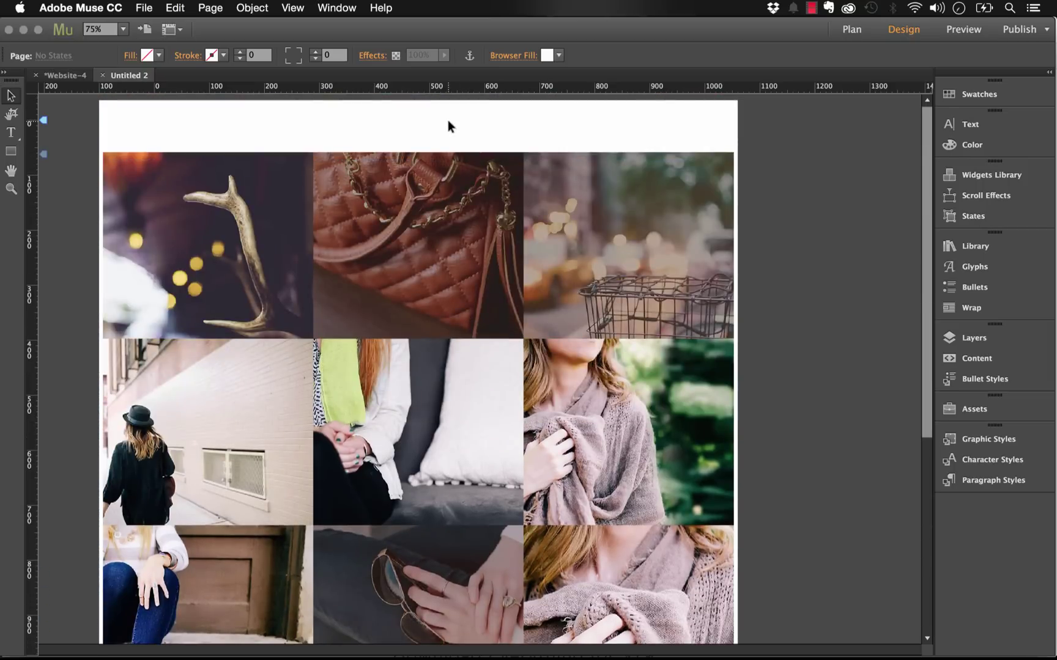
key(super+z)
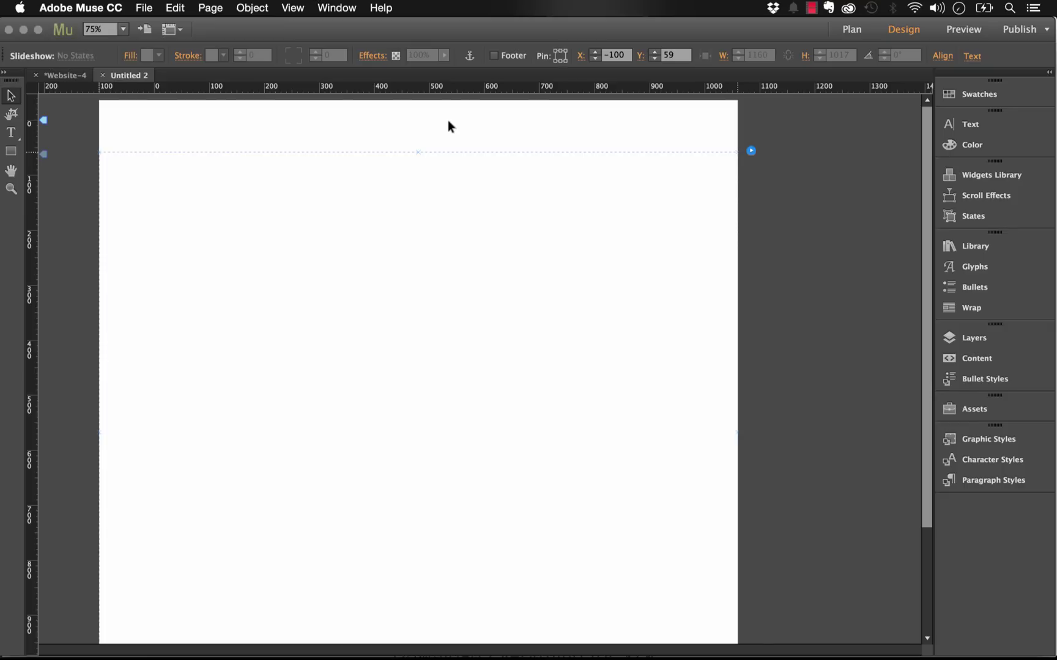
key(super+shift+z)
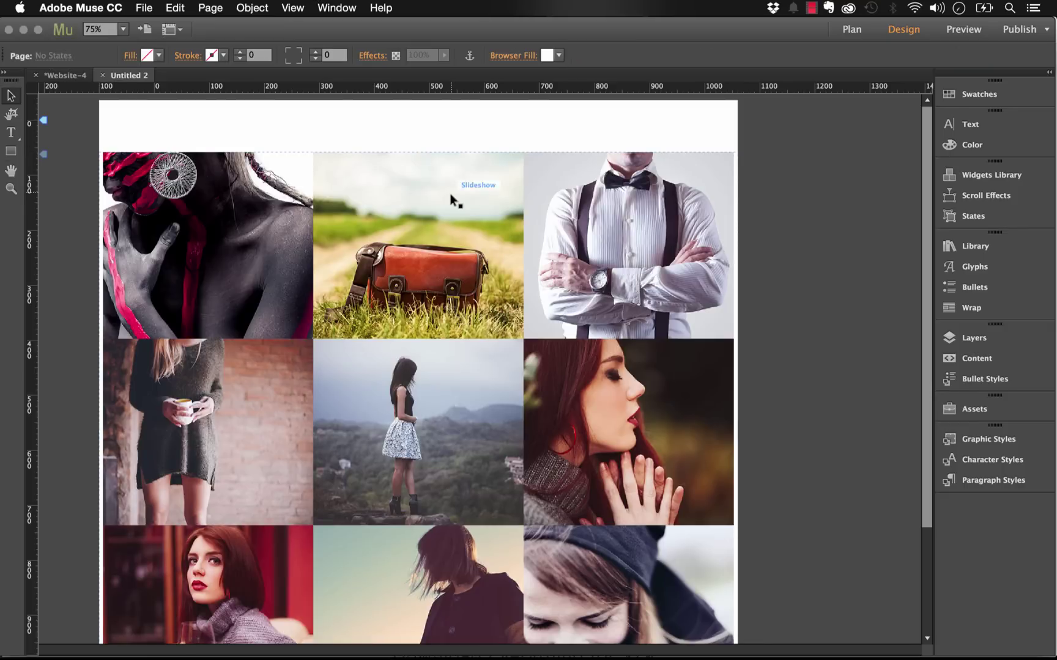
Clear the slideshow's widget contents again to remove the default gallery images
right_click(450, 194)
click(510, 372)
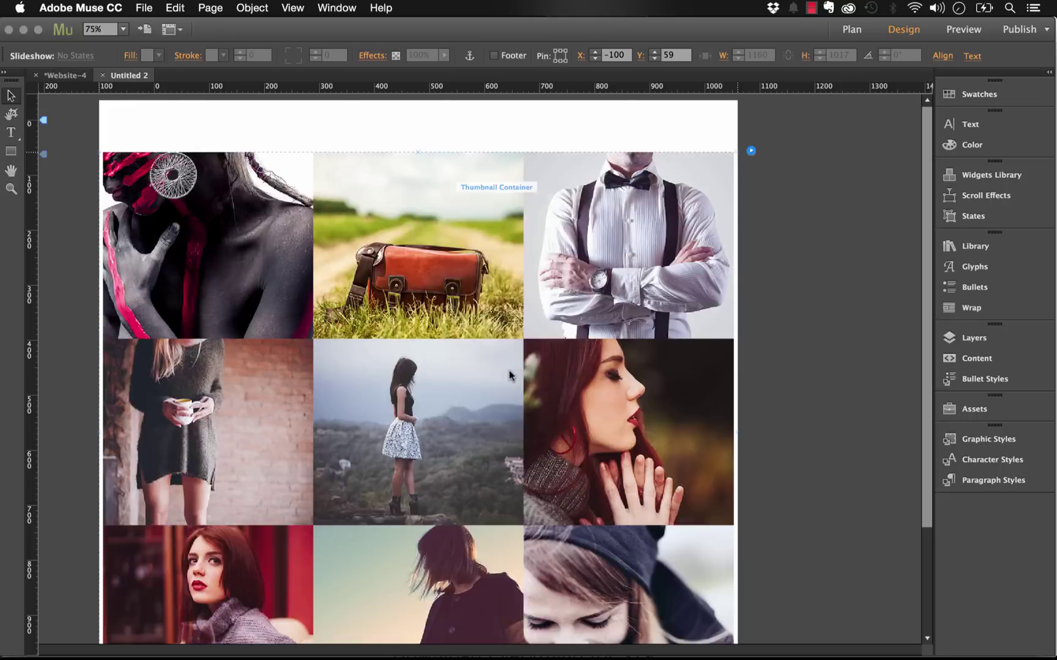
click(346, 260)
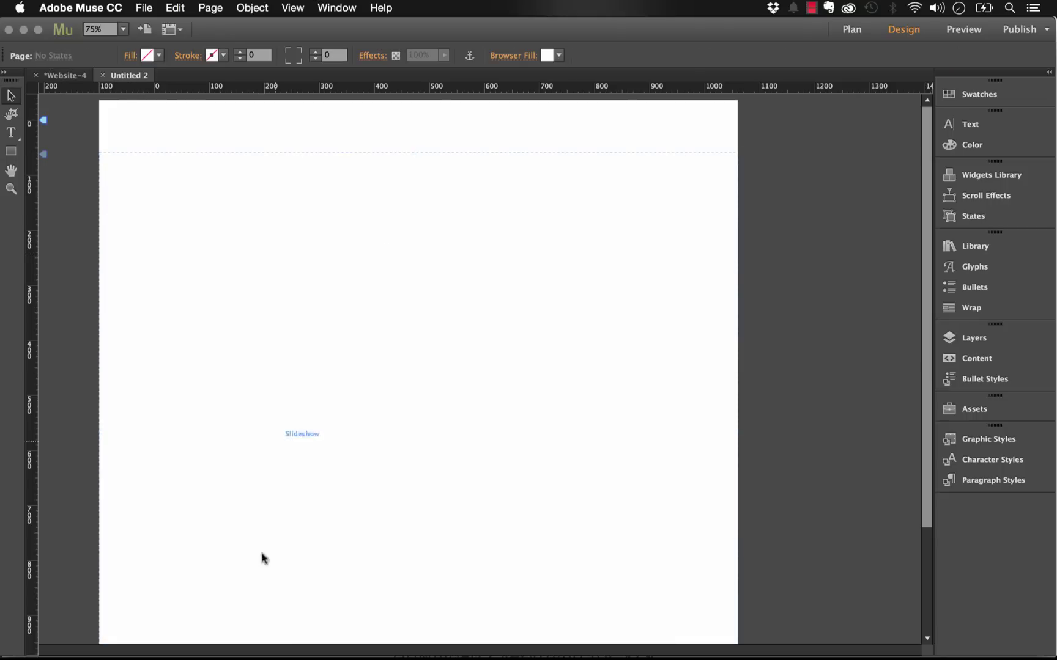
Bring all eleven JPEG files from Finder's images folder into the empty slideshow's thumbnail container
mouse_move(263, 656)
click(203, 650)
drag(446, 283, 424, 104)
drag(290, 63, 651, 139)
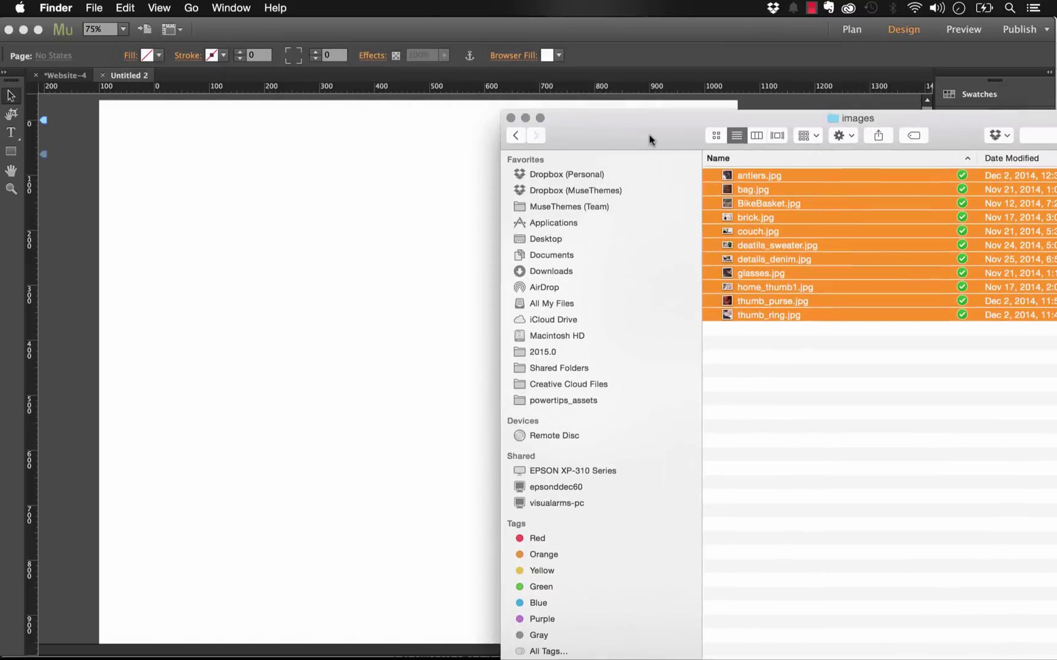
drag(734, 208, 256, 261)
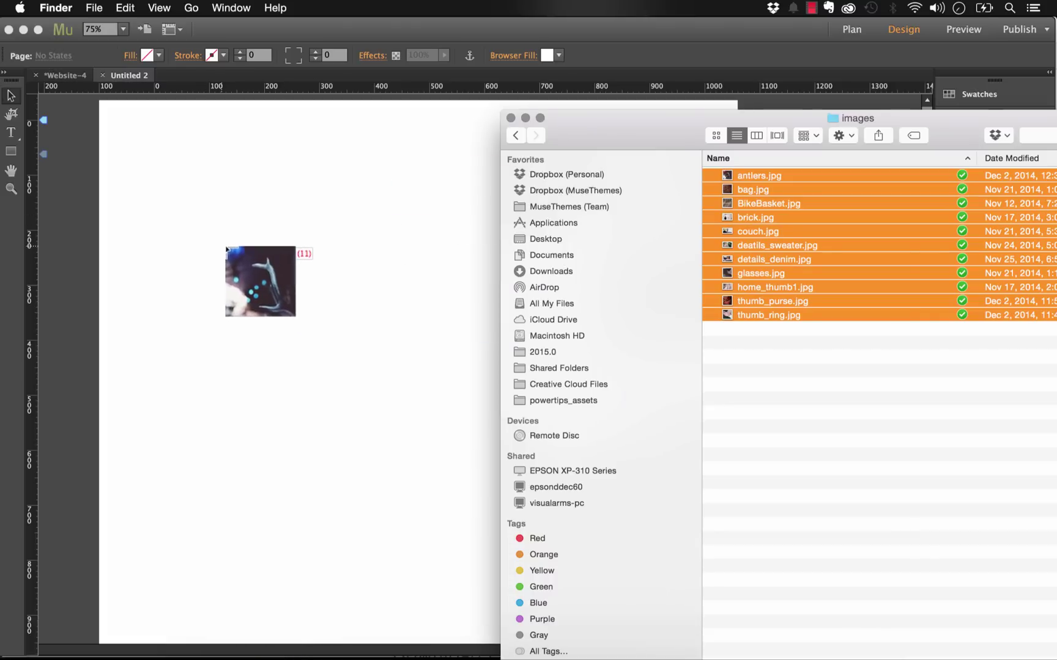
drag(313, 338, 546, 153)
click(525, 117)
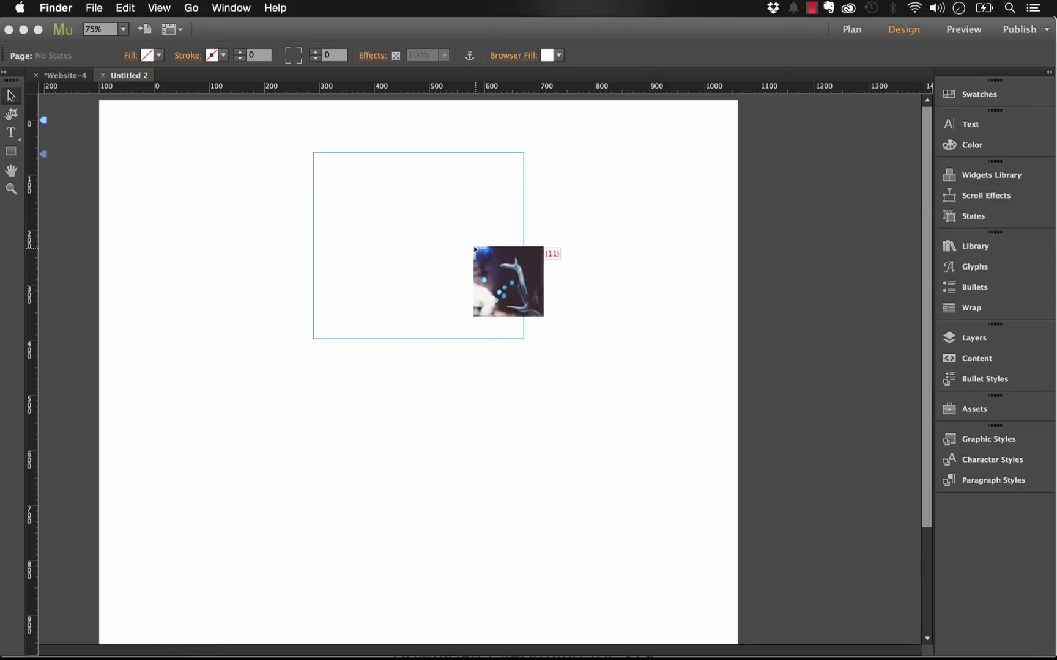
click(400, 221)
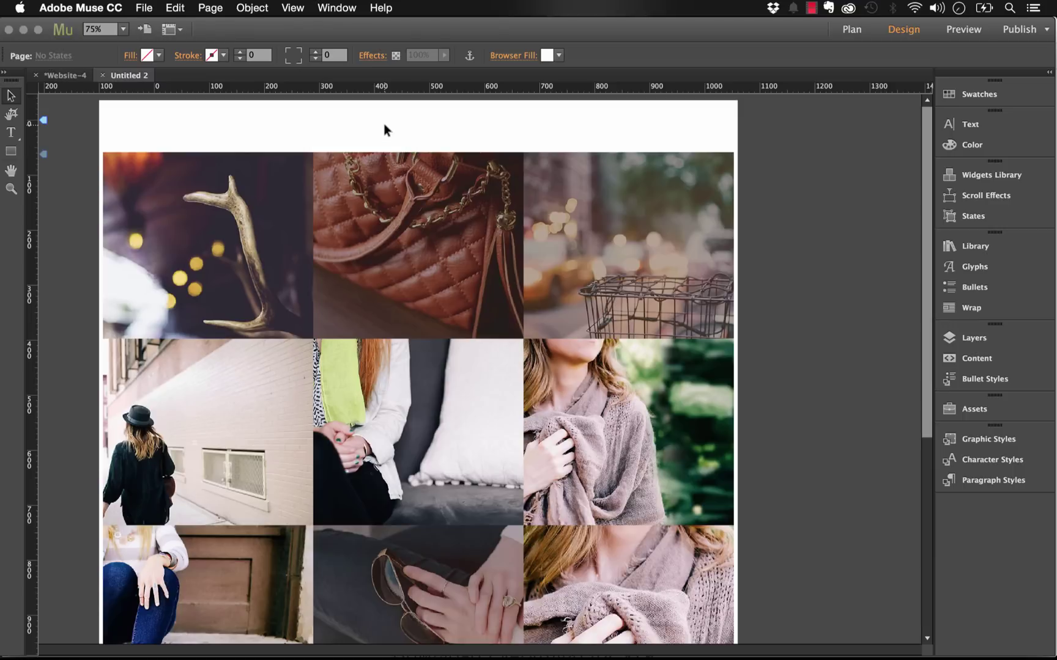
Preview the page in the browser, test the lightbox's next, previous and close controls, and return to Adobe Muse
key(super+shift+e)
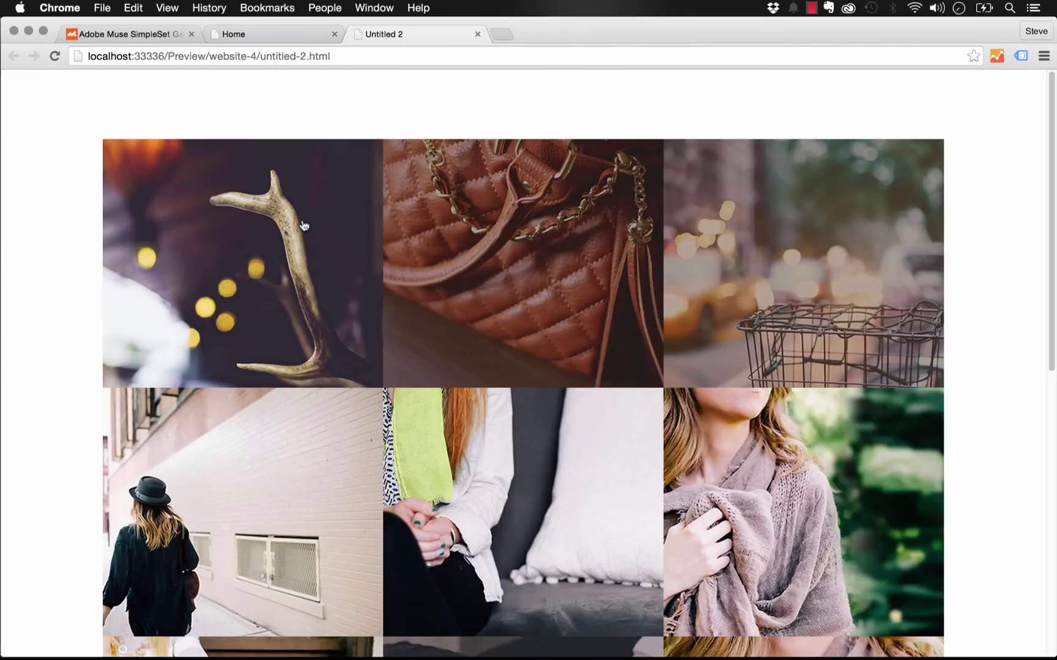
click(303, 225)
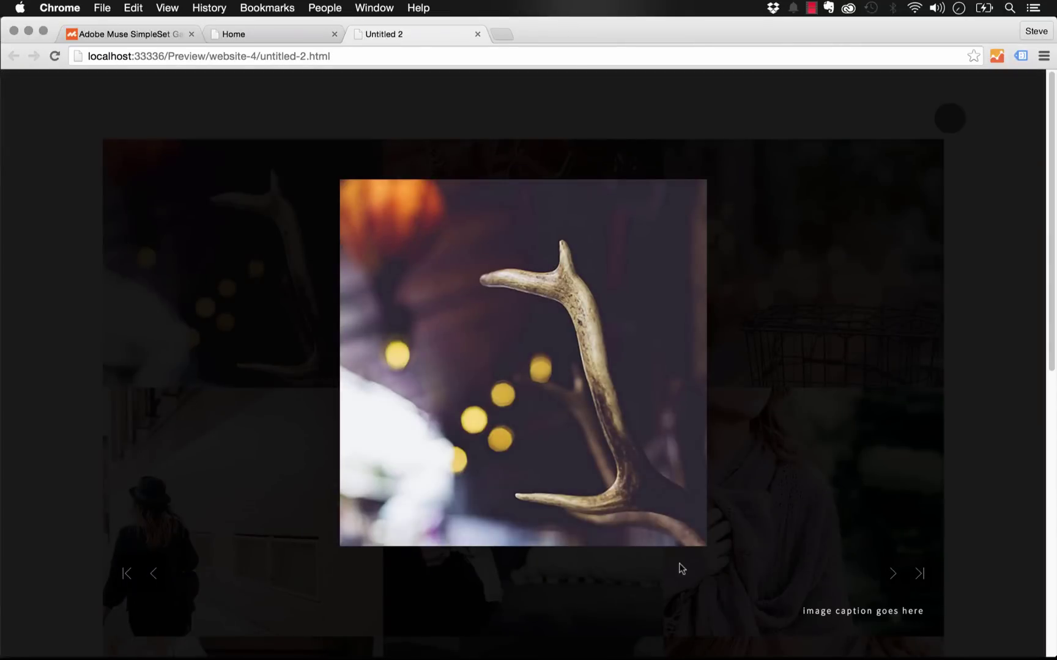
click(898, 574)
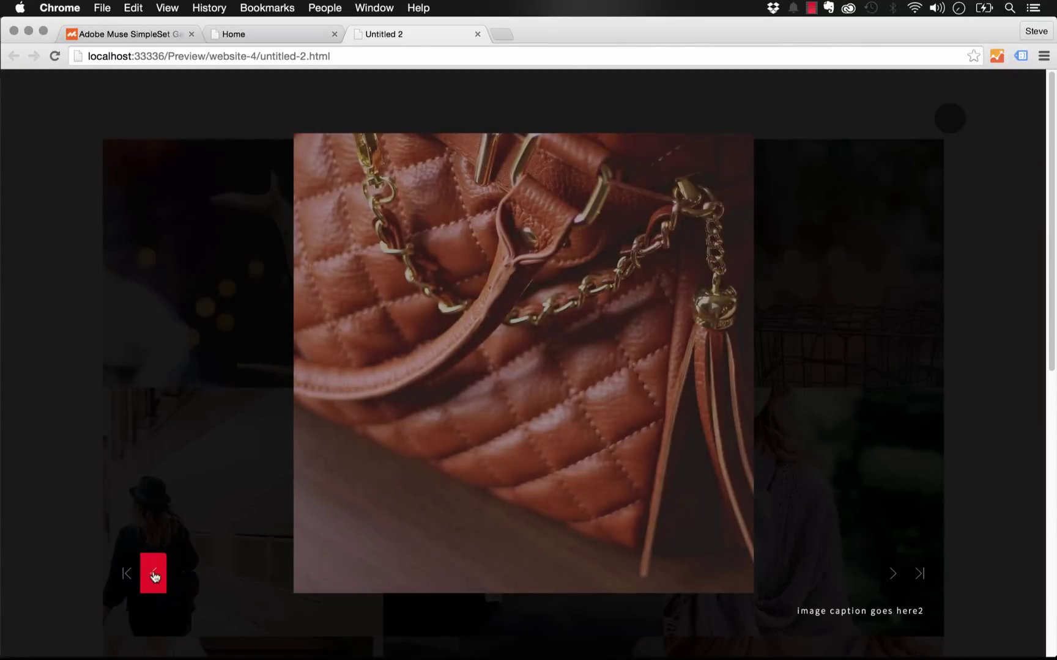
click(153, 573)
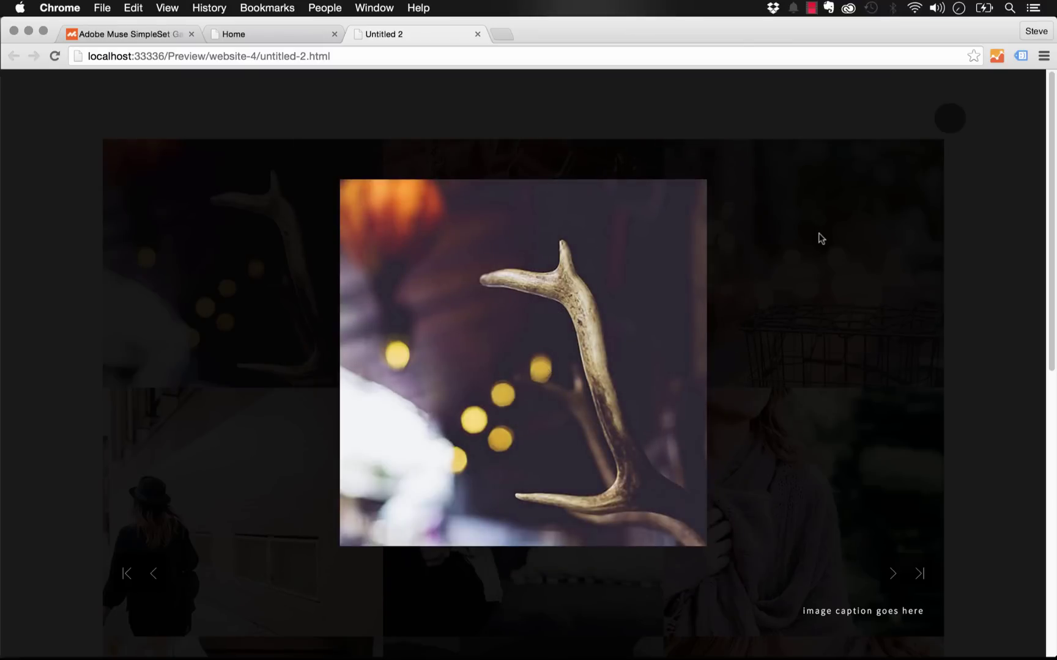
click(950, 122)
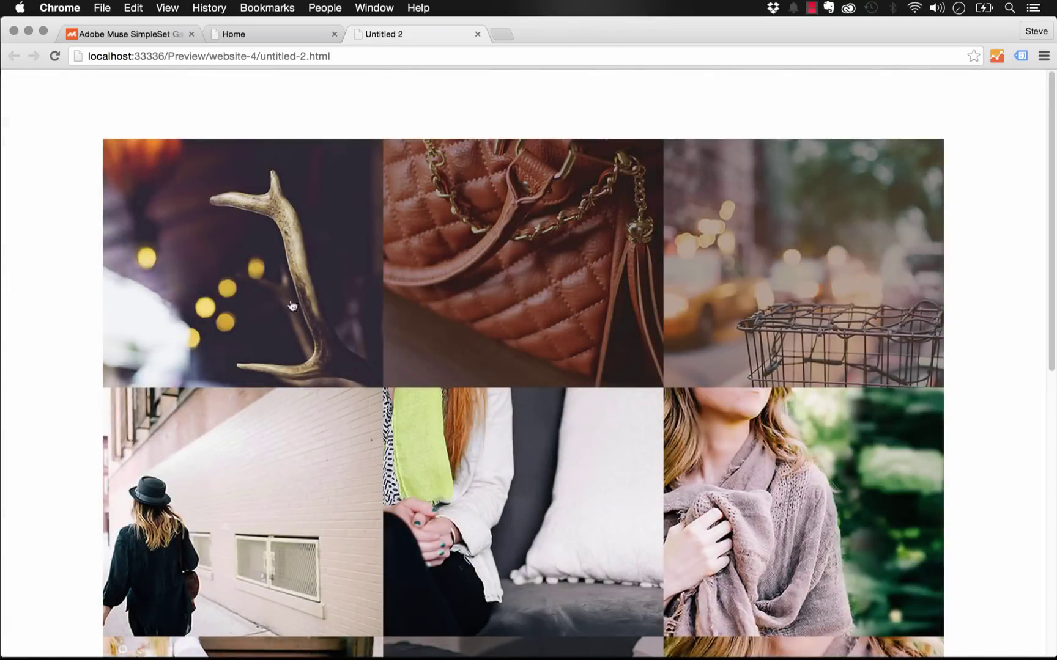
click(296, 639)
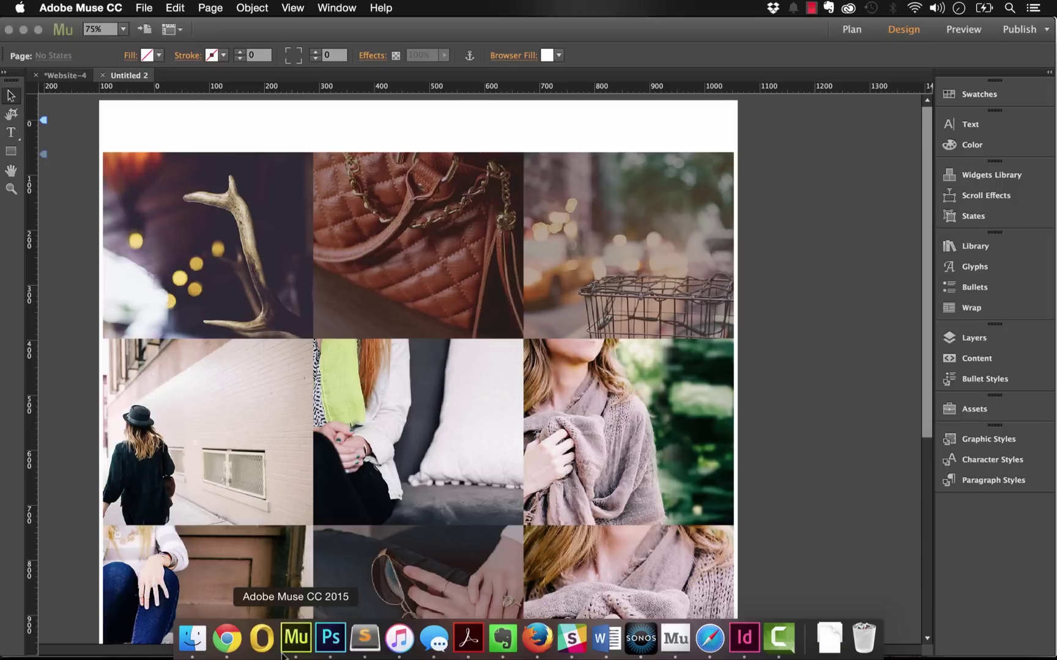
Turn on the slideshow's option to show lightbox parts while editing
click(675, 205)
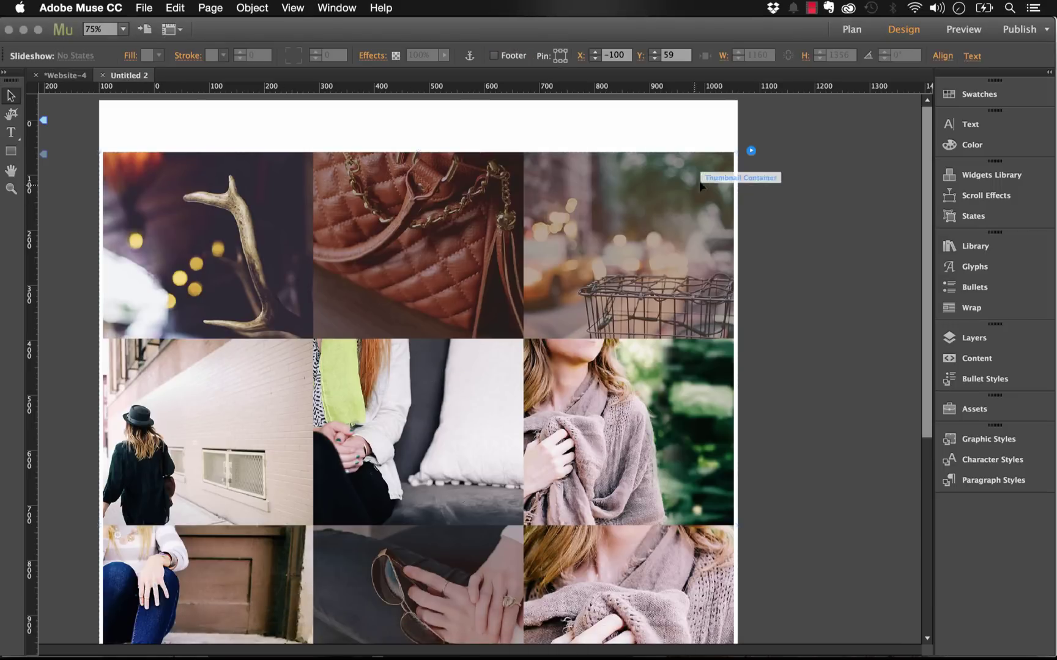
click(750, 151)
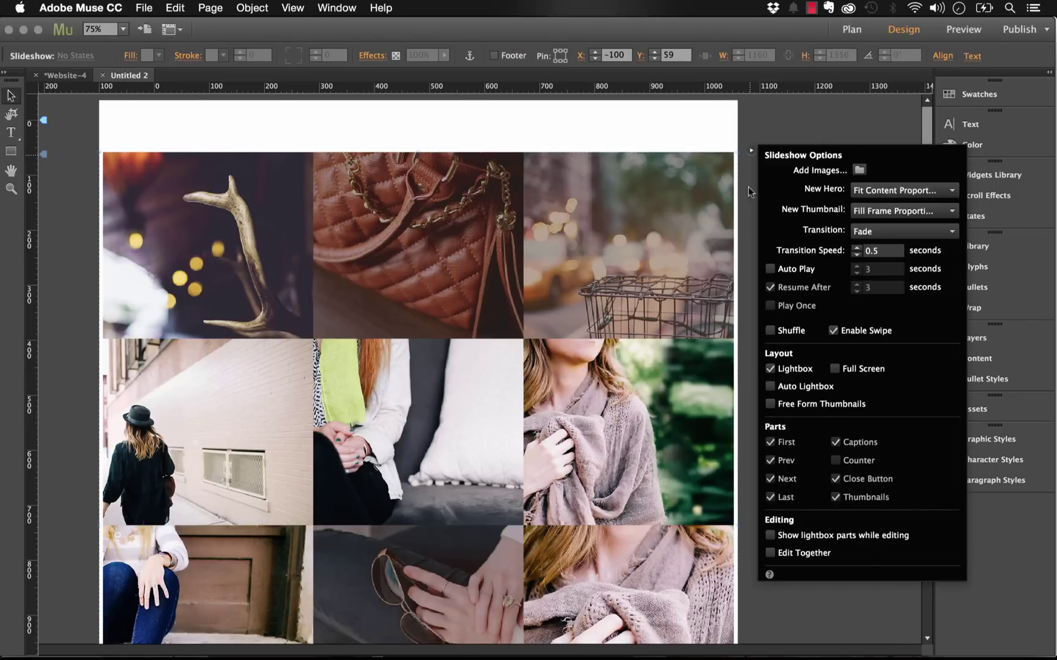
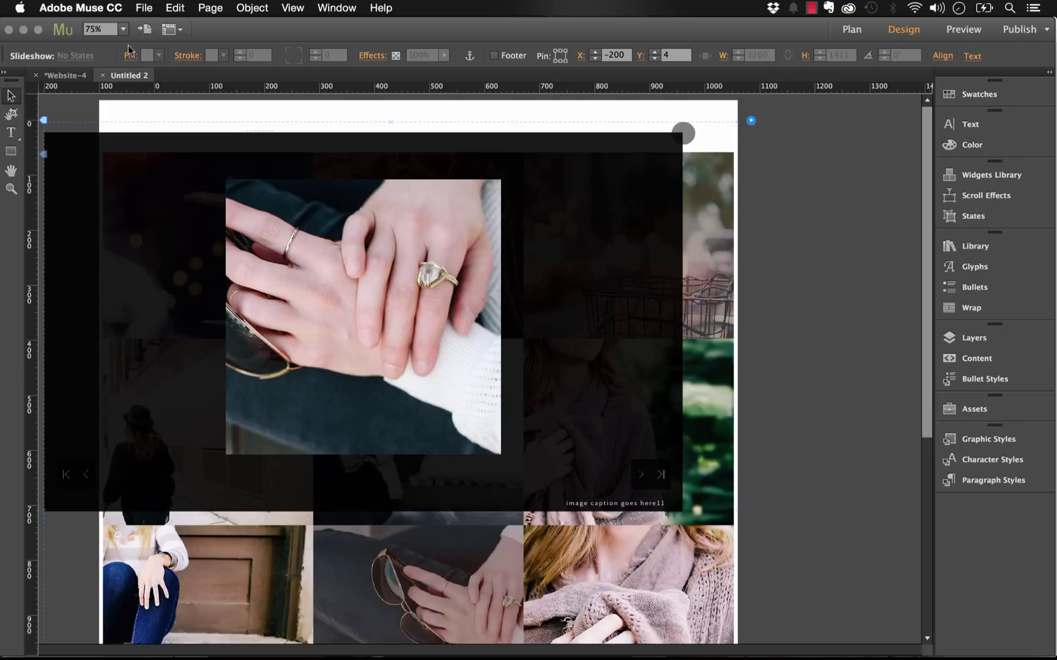
Move the lightbox container together with its close button, navigation buttons and caption off the page, to the right of the thumbnail grid
click(124, 29)
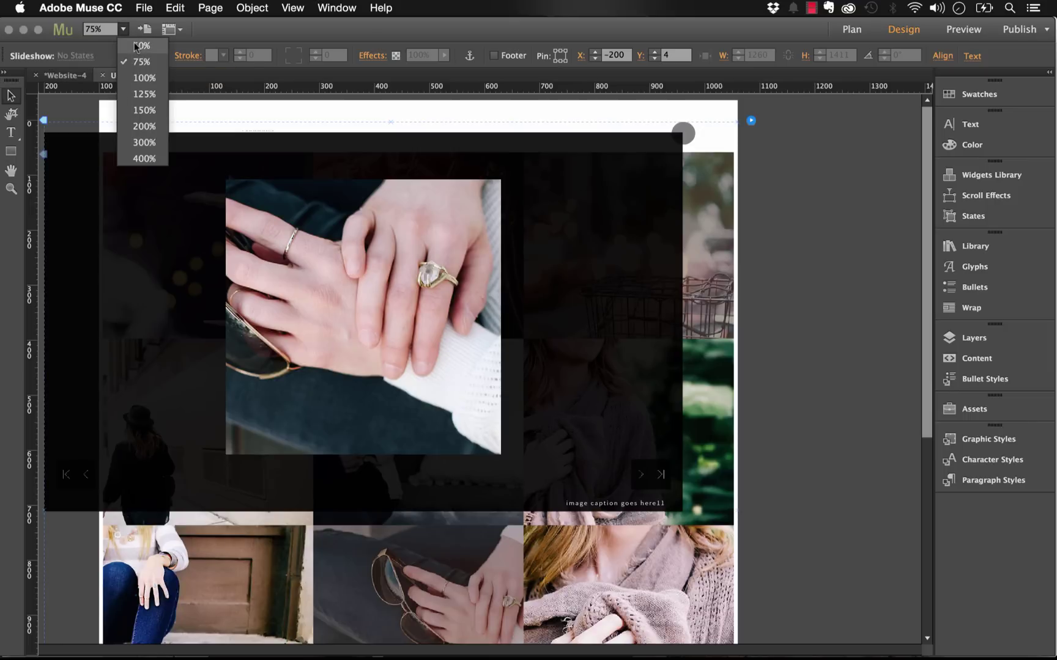
click(135, 45)
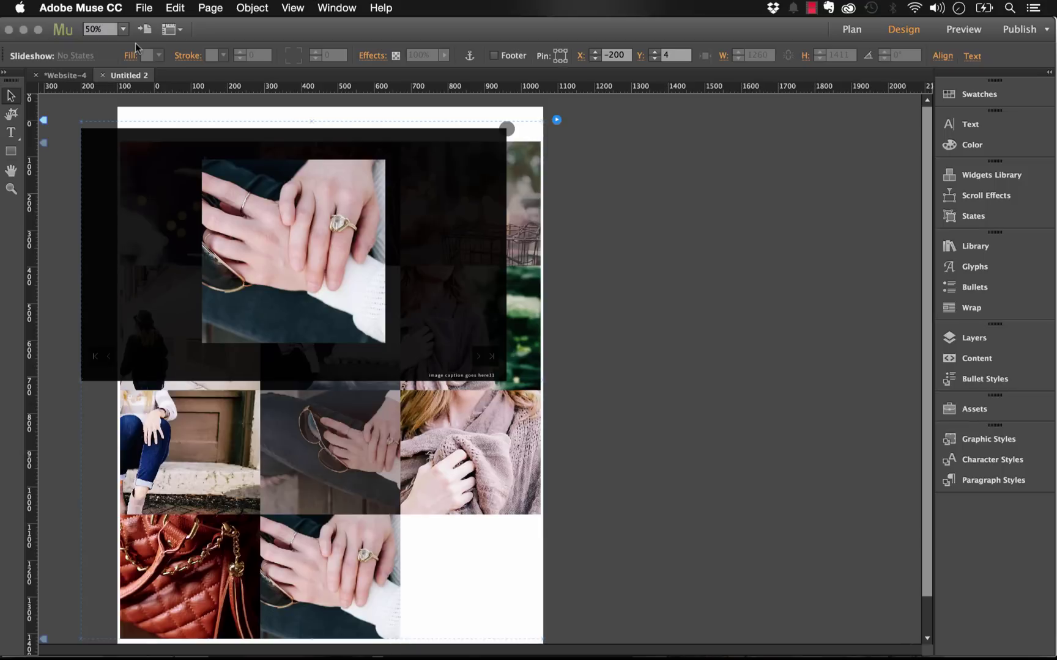
click(490, 173)
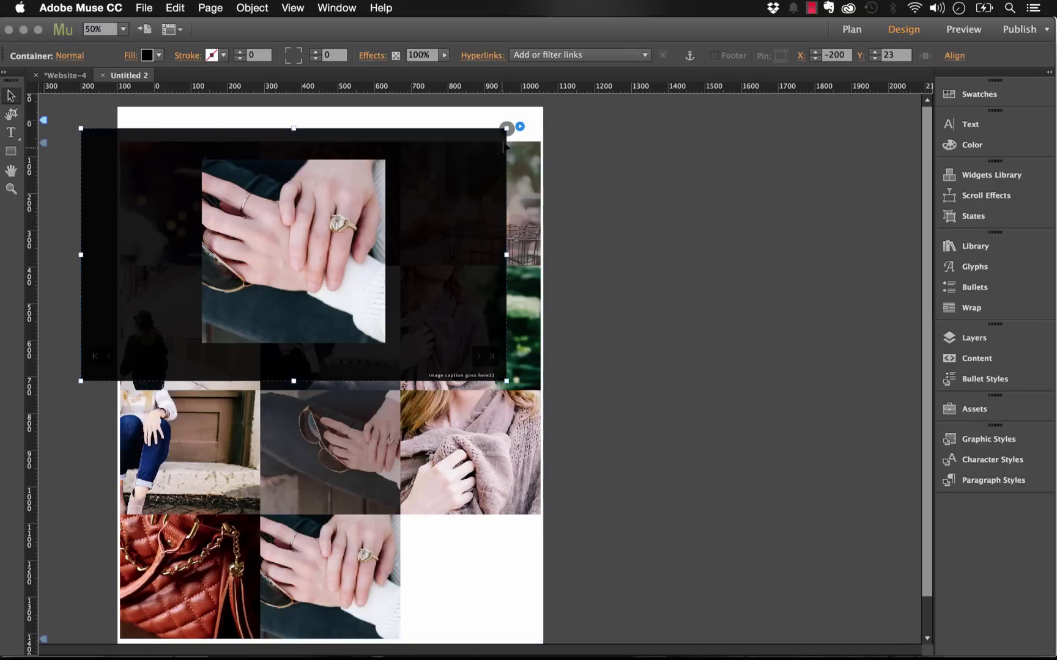
click(513, 129)
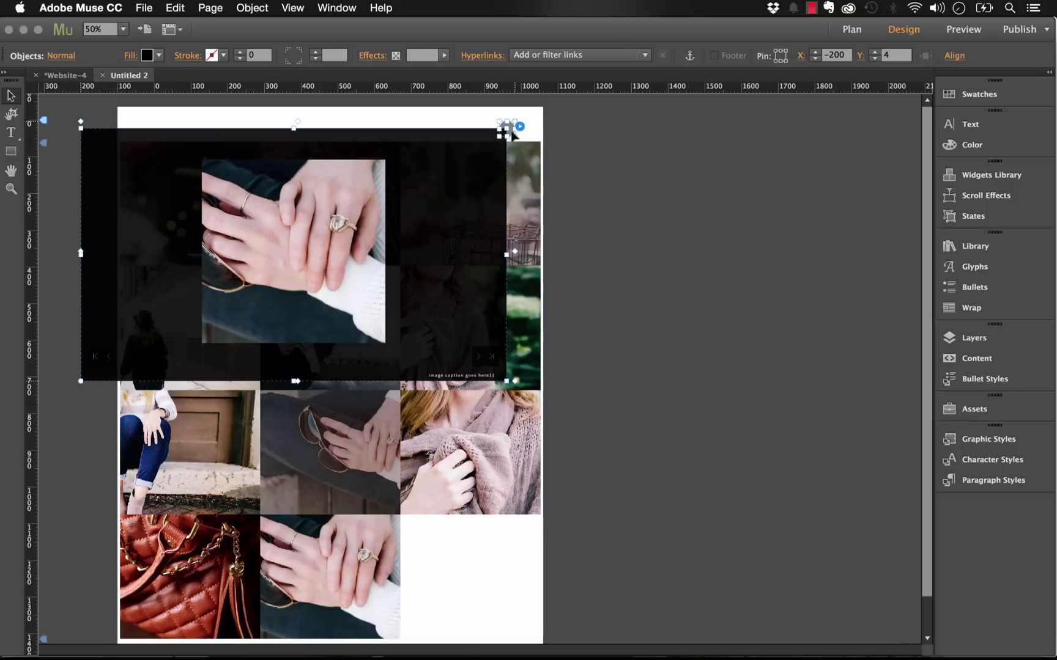
shift+click(485, 357)
shift+click(459, 375)
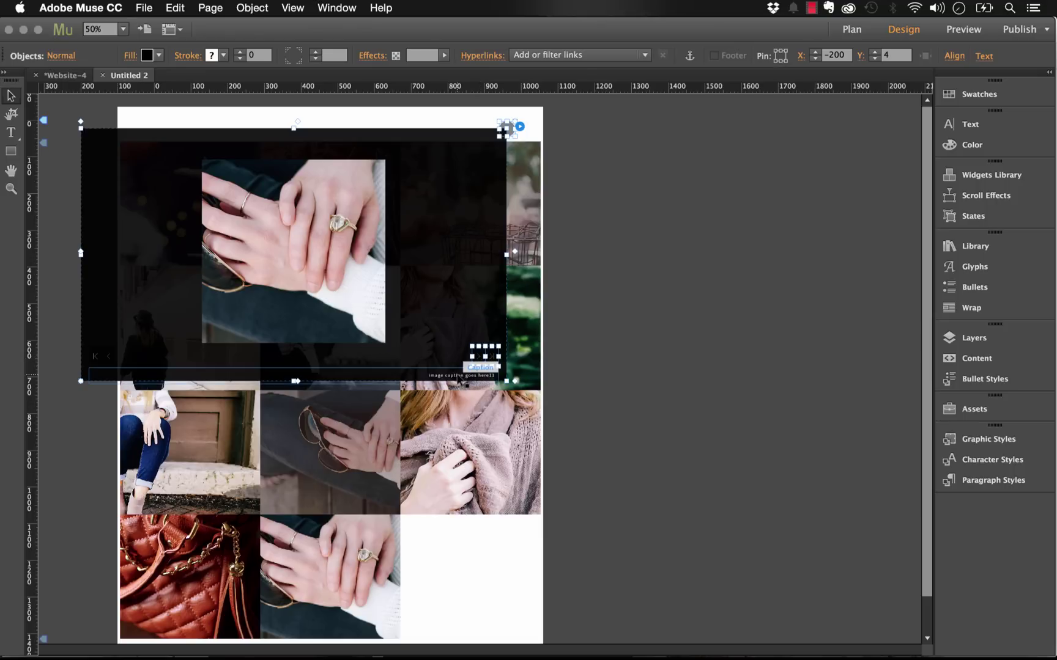
shift+click(109, 356)
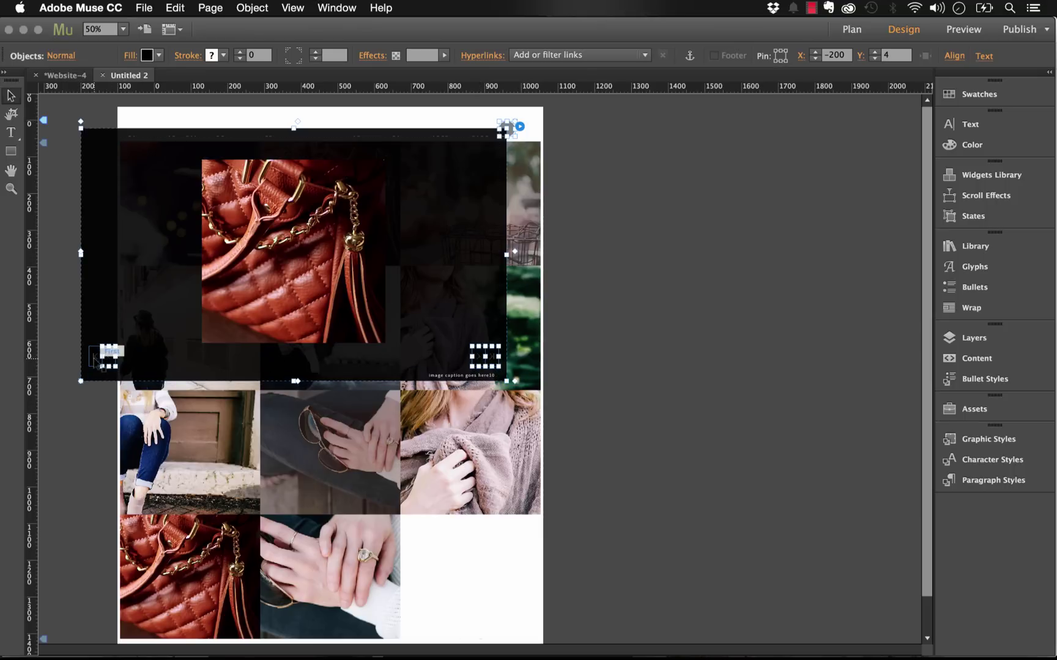
shift+click(95, 356)
shift+click(376, 373)
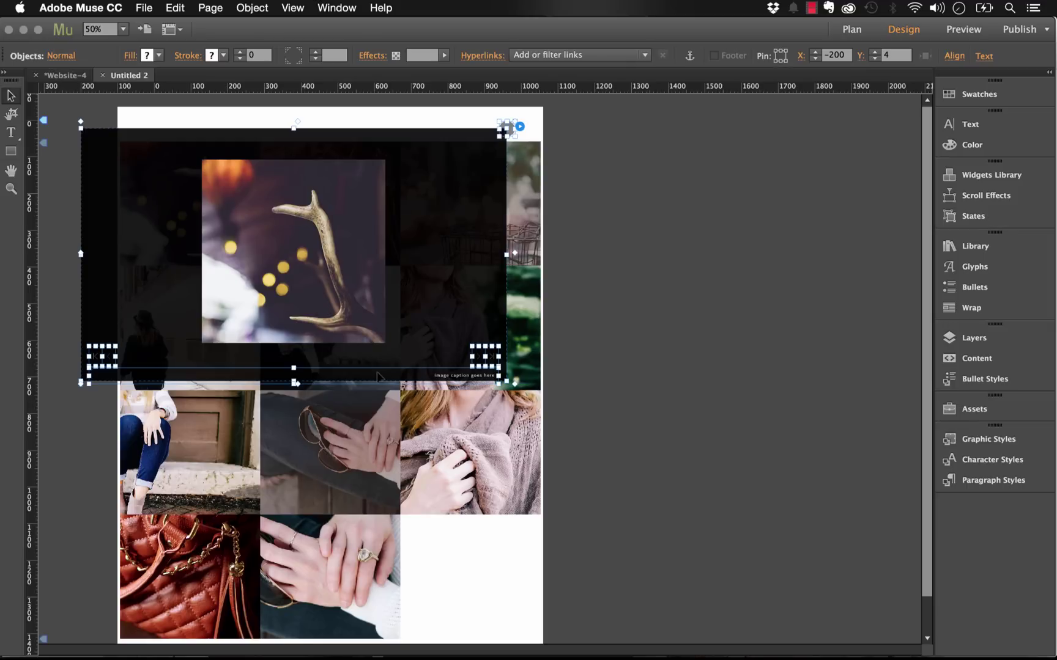
drag(436, 213, 880, 236)
click(758, 448)
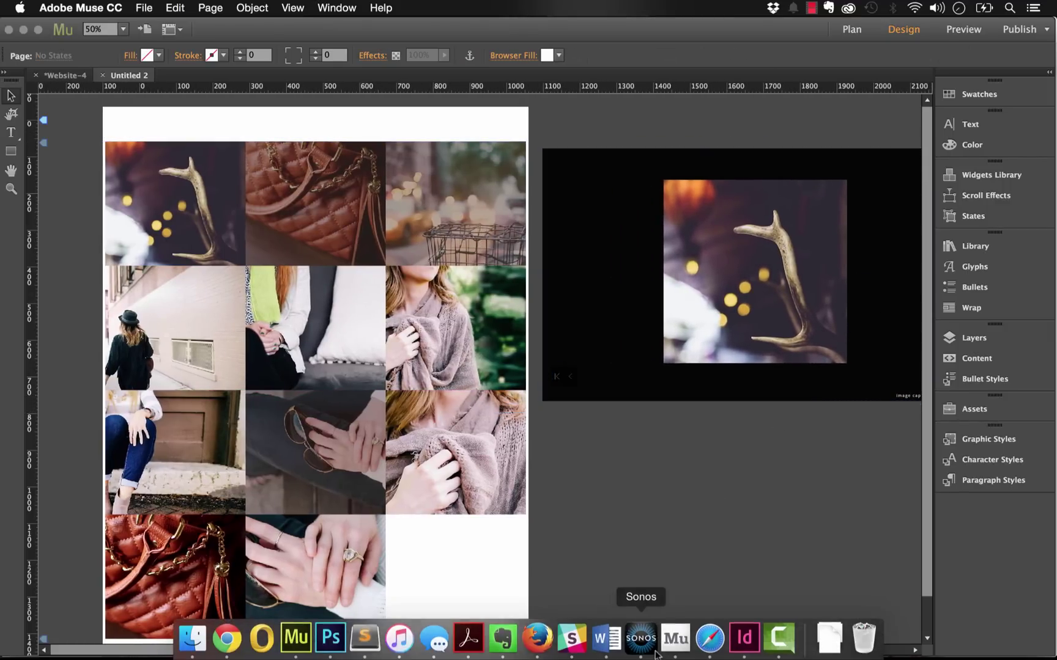
scroll(614, 653, right, 3)
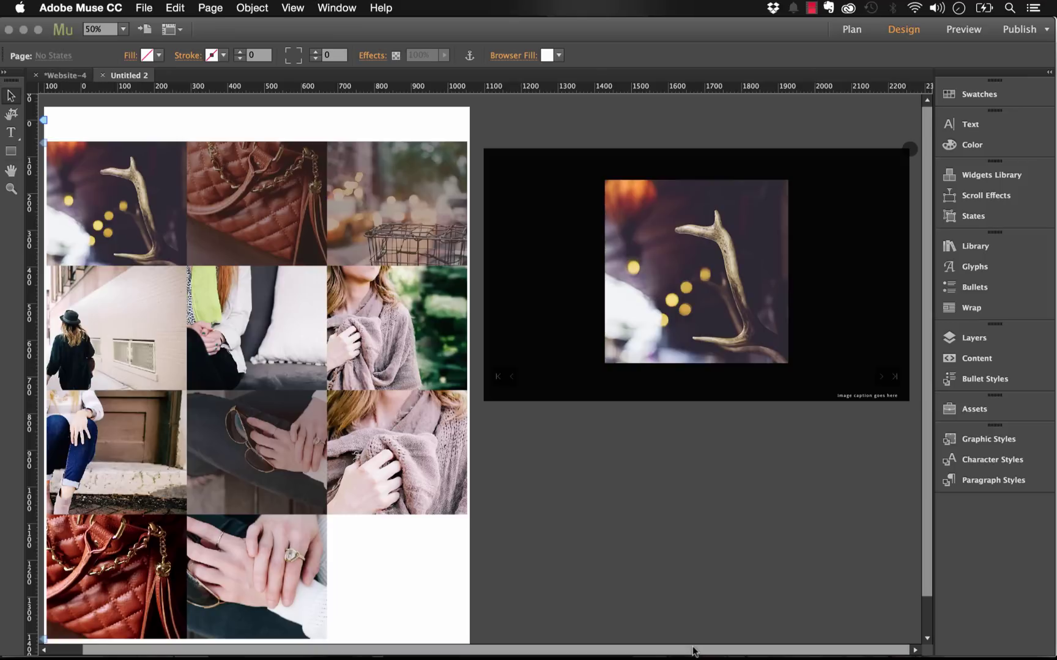
Step through several thumbnails in the upper two rows to examine their large images in the lightbox
click(142, 208)
click(236, 192)
click(236, 194)
click(390, 203)
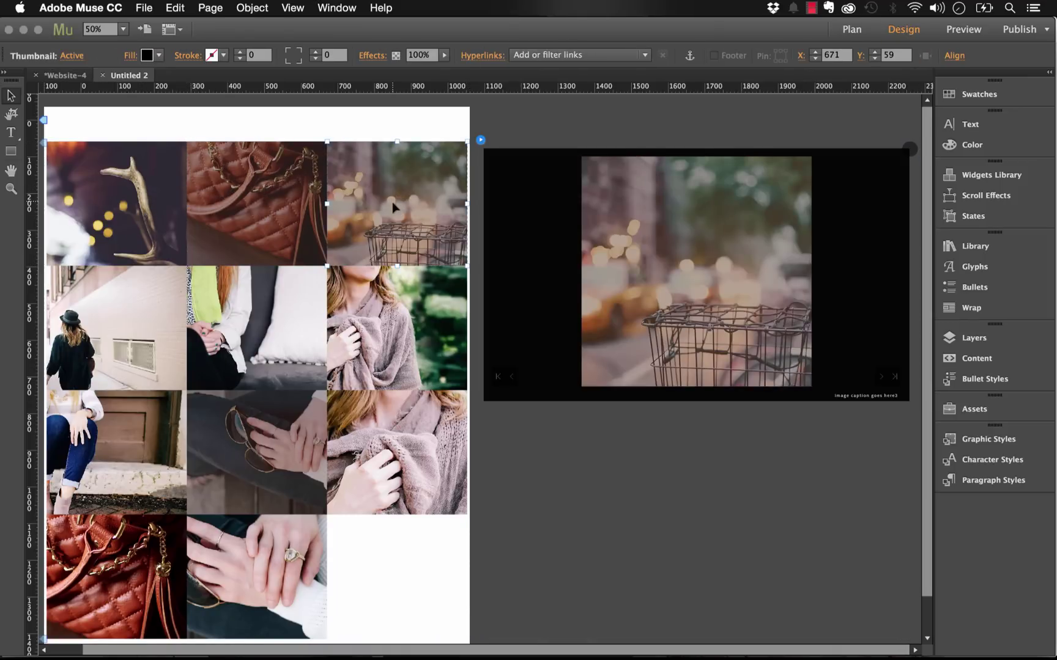
click(342, 305)
click(256, 322)
Enlarge the antler thumbnail's lightbox image to 838 by 838 so that it is cropped by the lightbox area
click(124, 211)
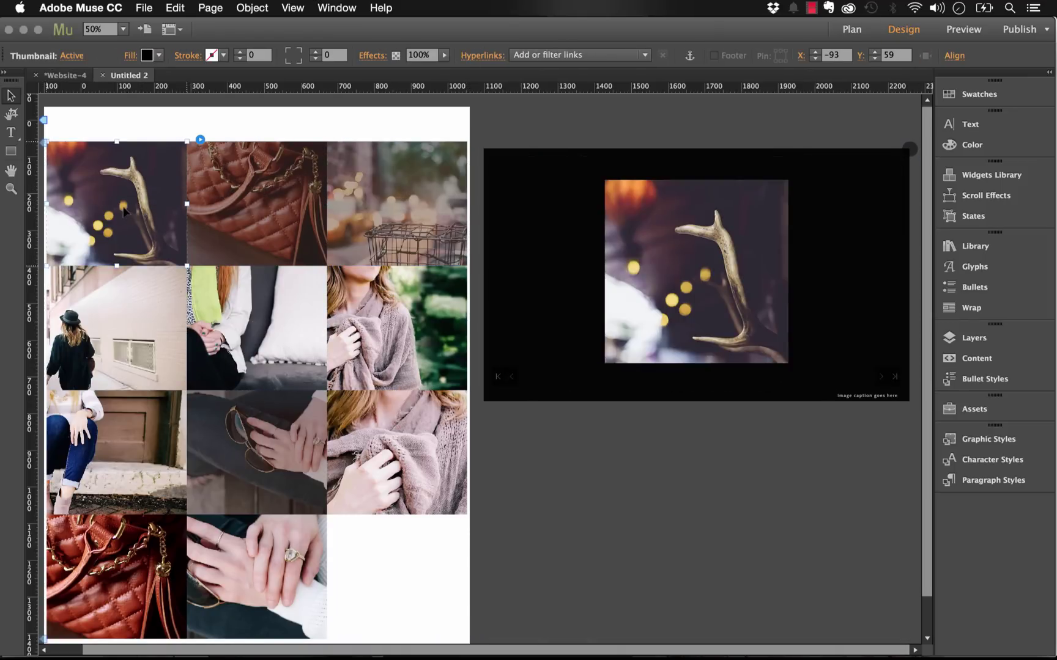
click(712, 260)
click(706, 275)
click(706, 275)
drag(706, 276, 643, 252)
drag(726, 340, 853, 340)
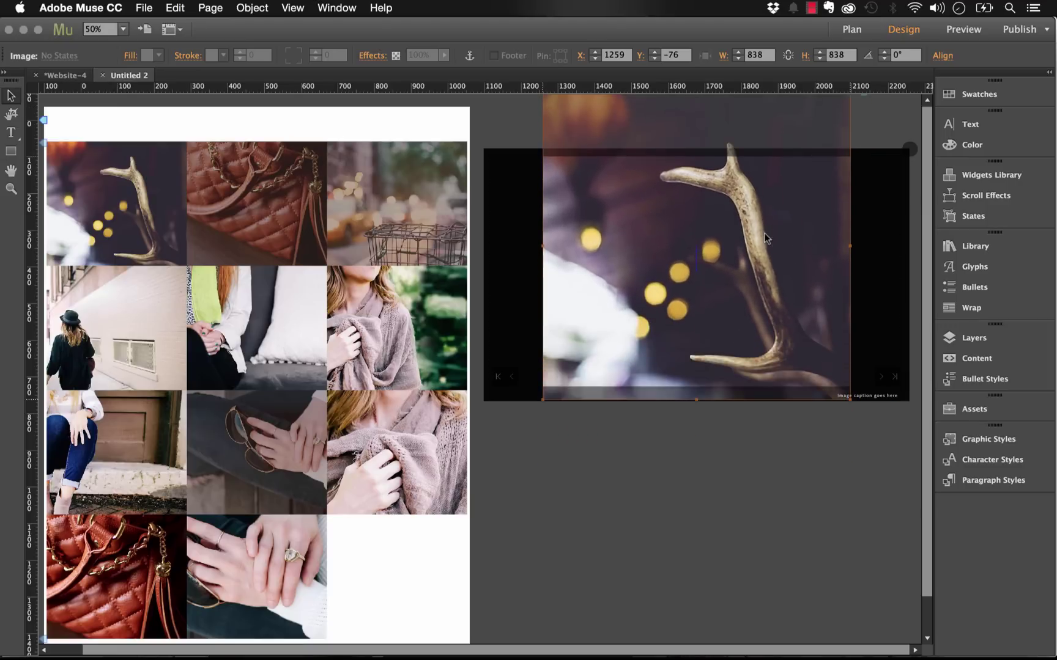
click(878, 421)
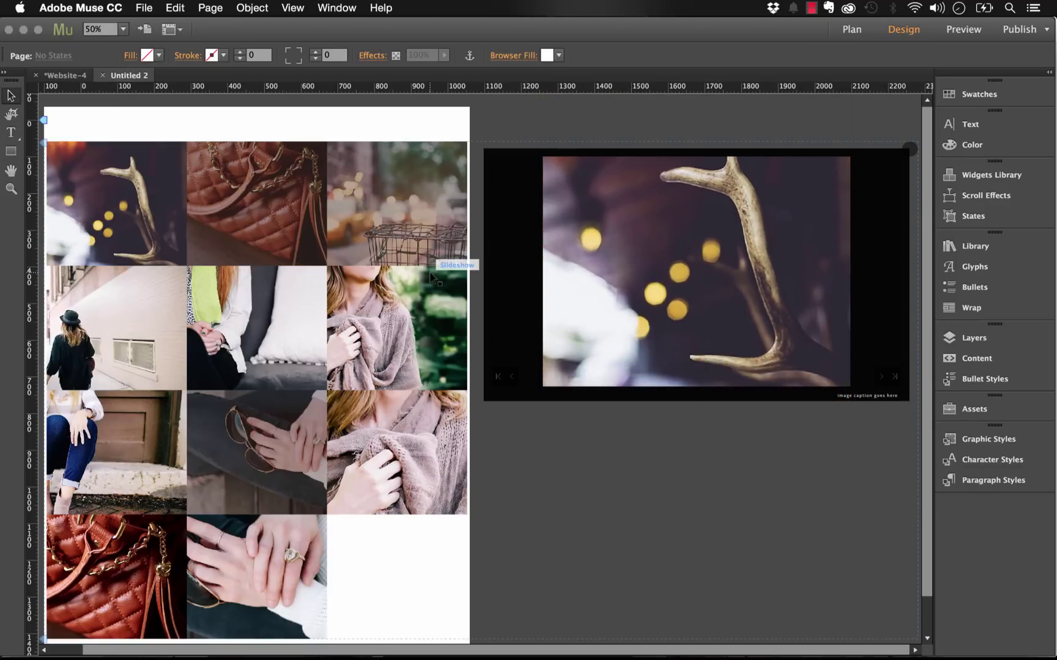
Compare the lightbox images of the handbag, wire basket and grey scarf thumbnails
click(312, 240)
click(315, 239)
click(385, 220)
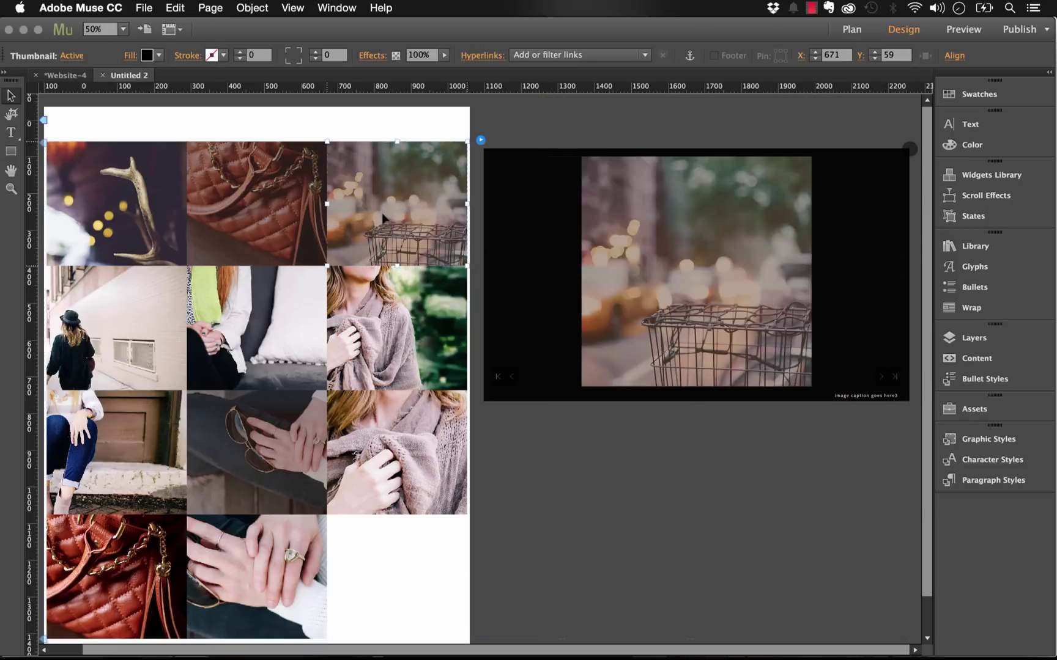
click(395, 298)
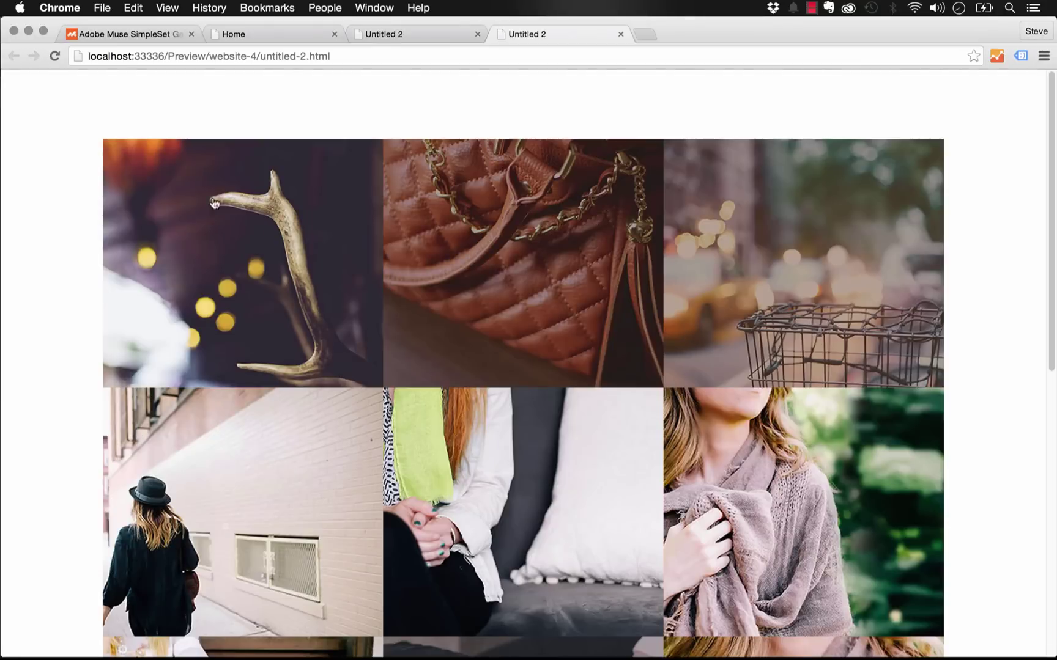
Test the enlarged antler image and the lightbox's next and close controls in the browser preview, and return to Adobe Muse
click(219, 214)
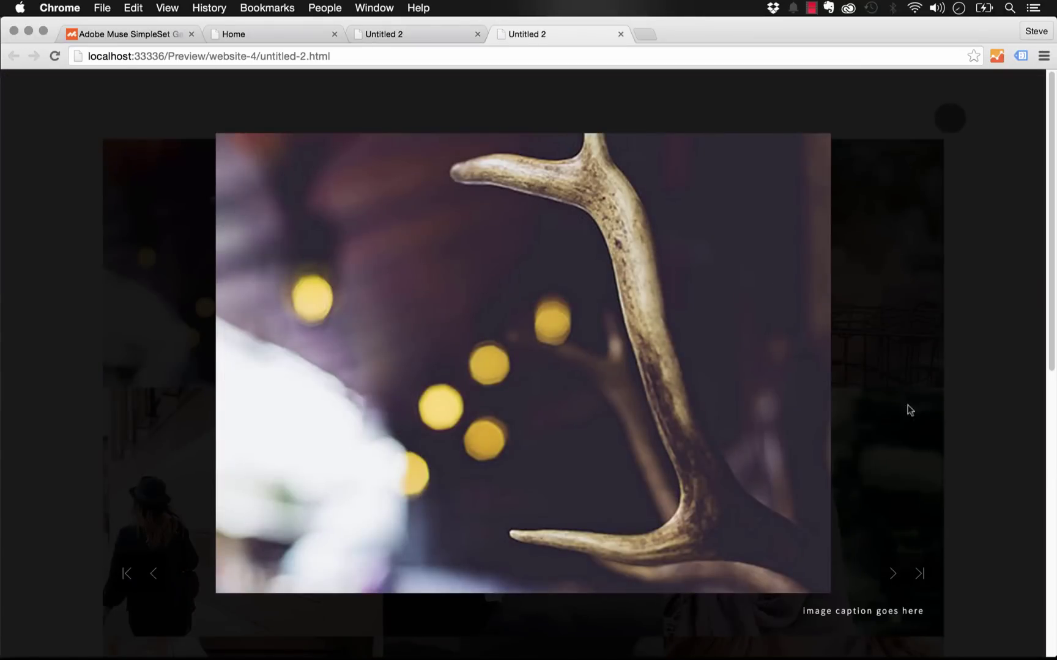
click(892, 573)
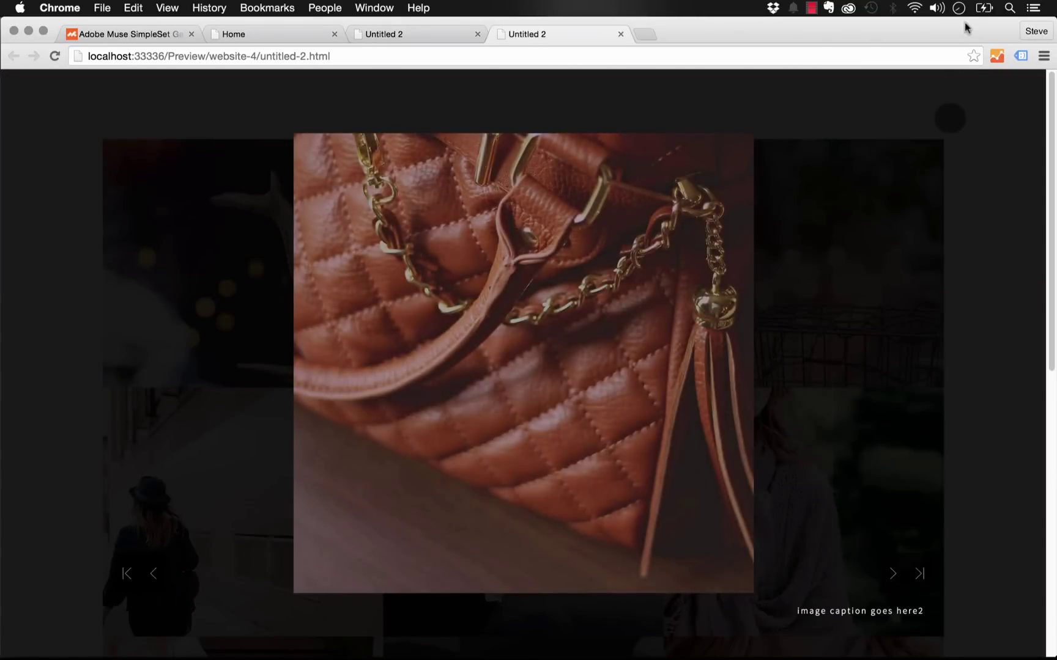
click(950, 118)
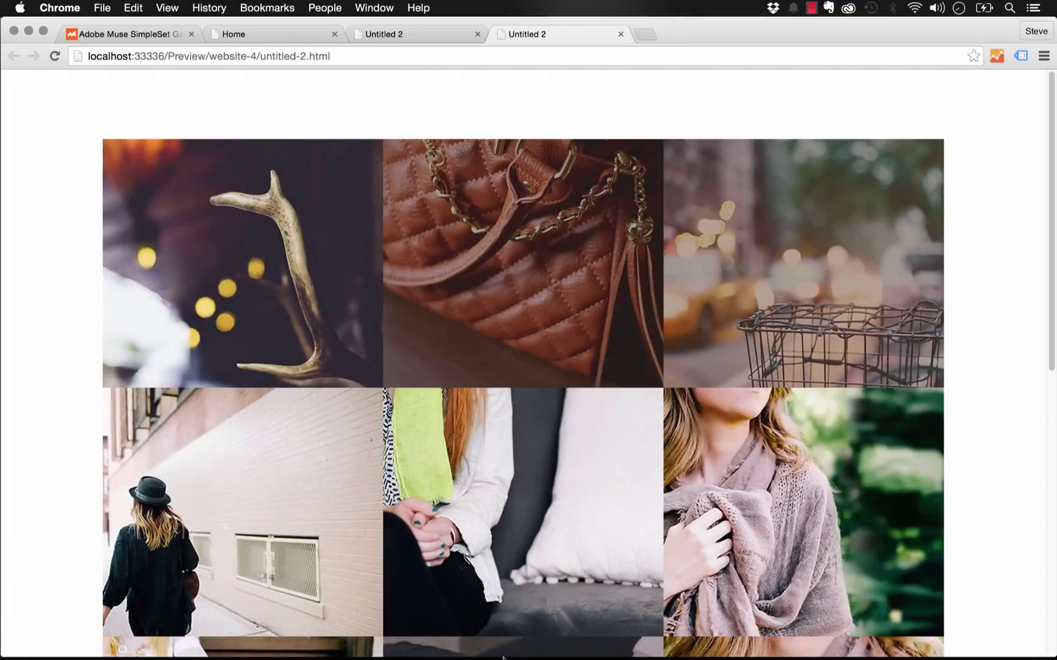
mouse_move(502, 657)
click(296, 637)
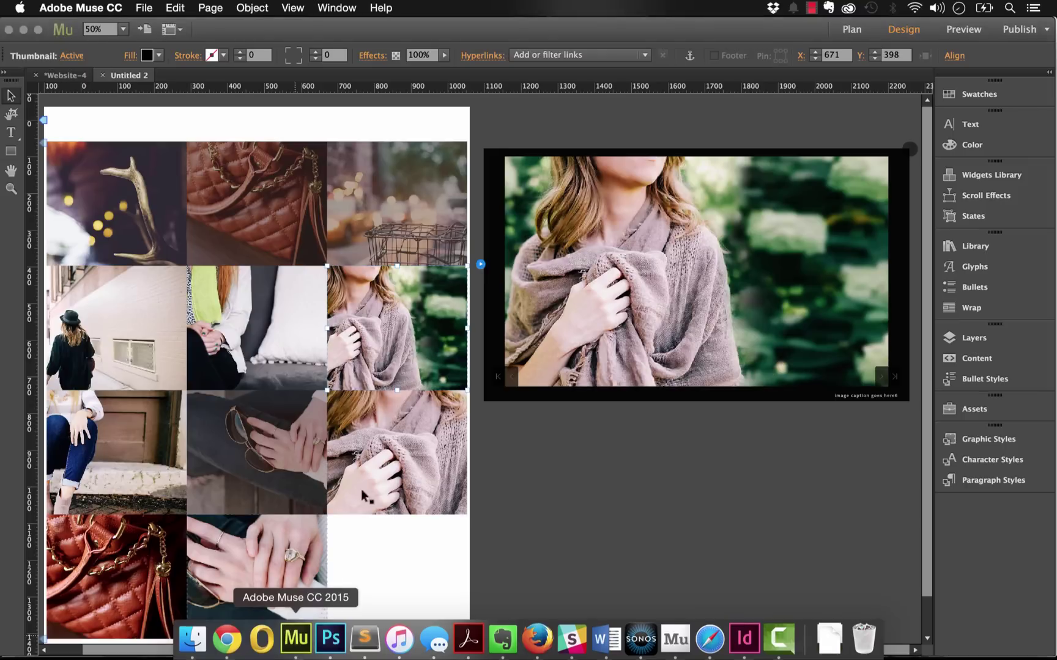
click(355, 124)
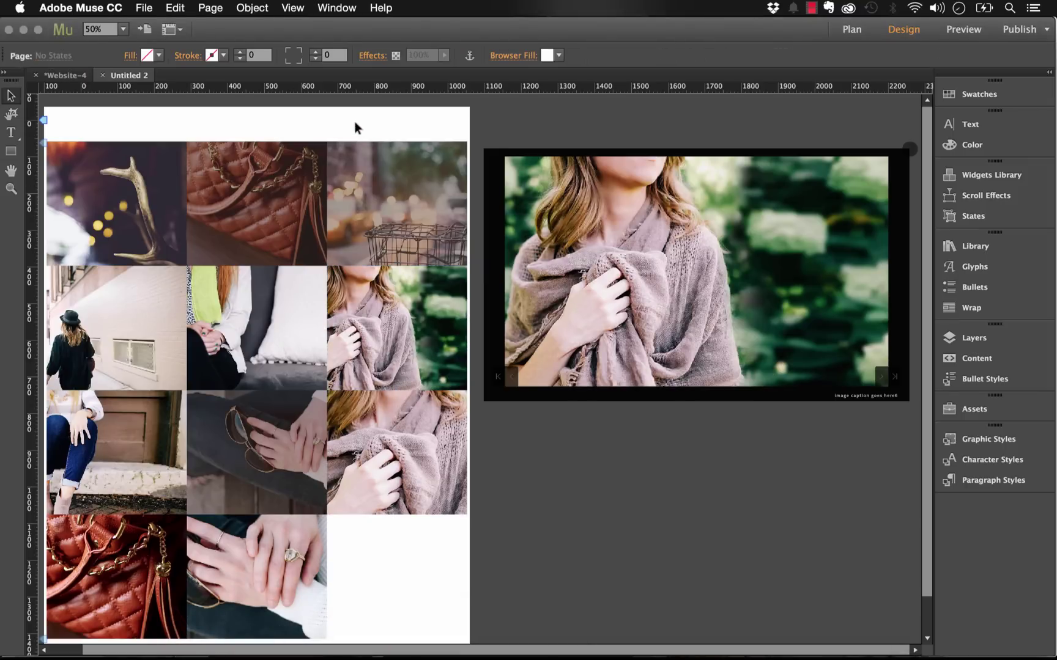
Add a new page after Untitled 2 in the site plan and open it for design
click(66, 76)
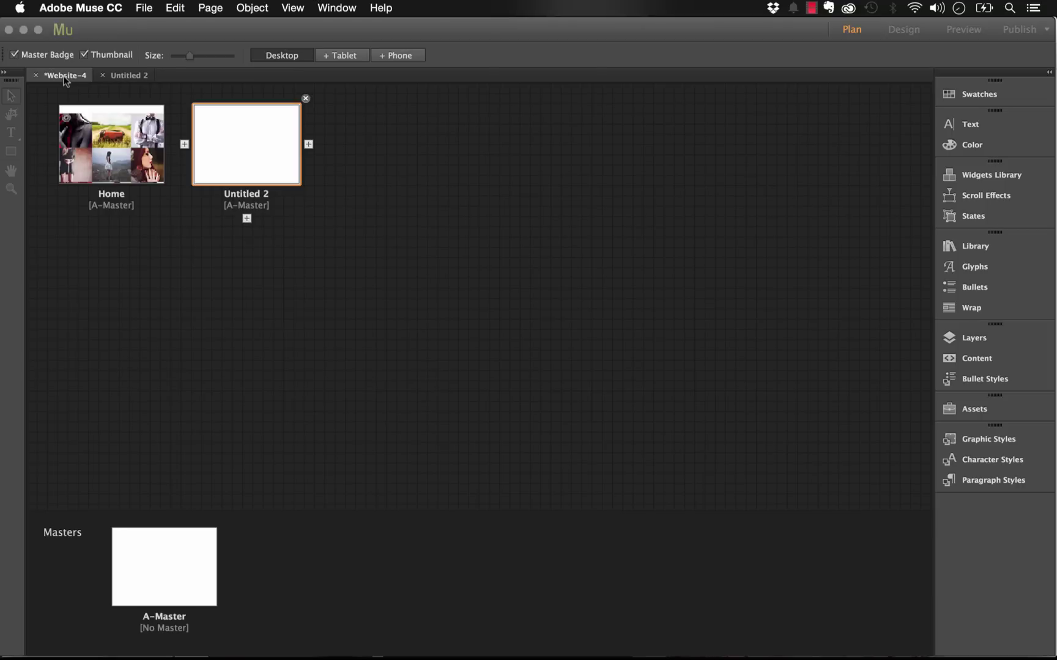
click(308, 144)
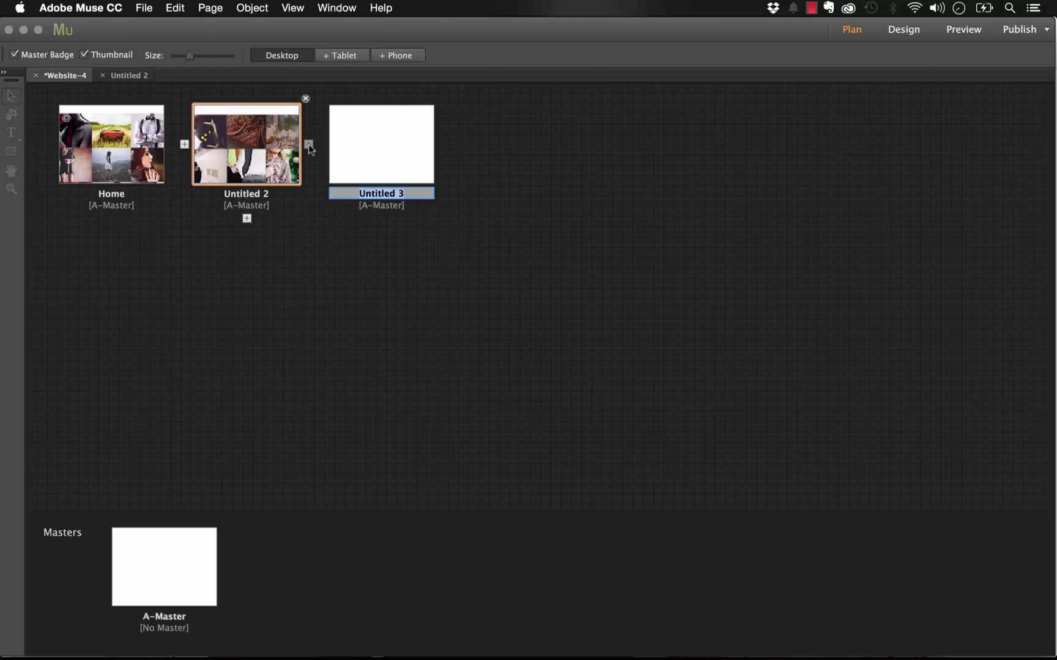
double_click(378, 170)
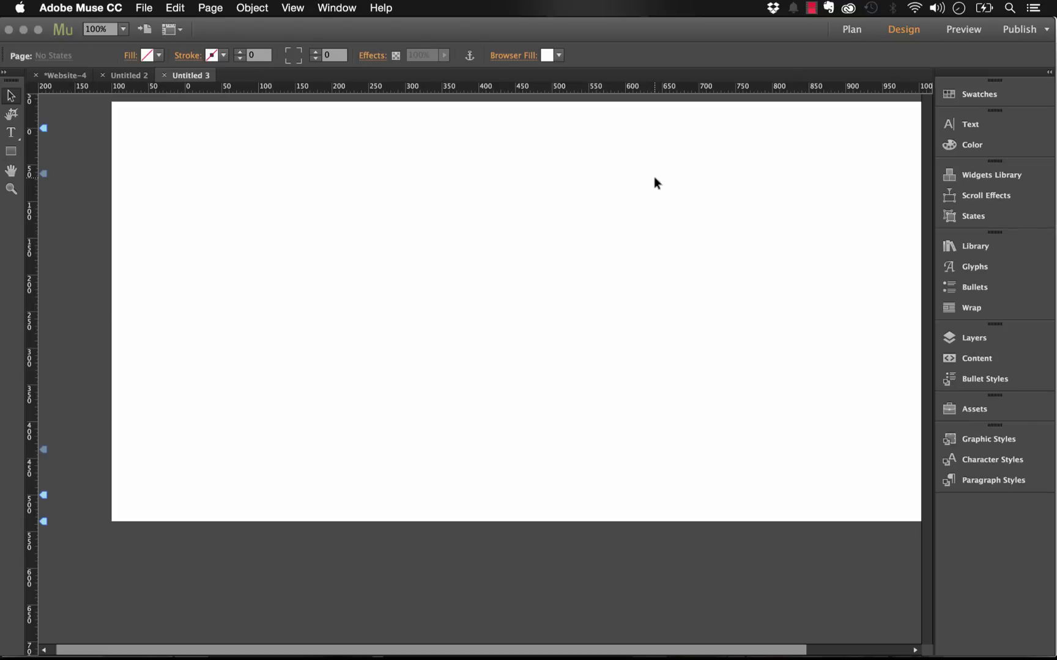
Place the SimpleSet gallery widget from the library on the new page at about X -12, Y 42
click(974, 247)
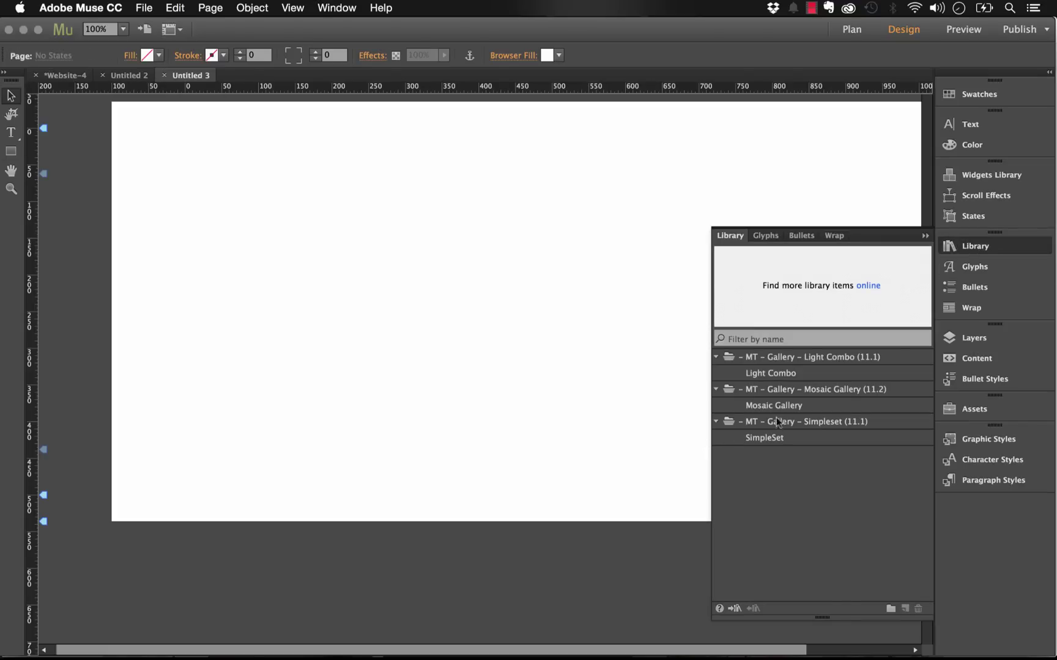
click(764, 438)
drag(767, 439, 177, 160)
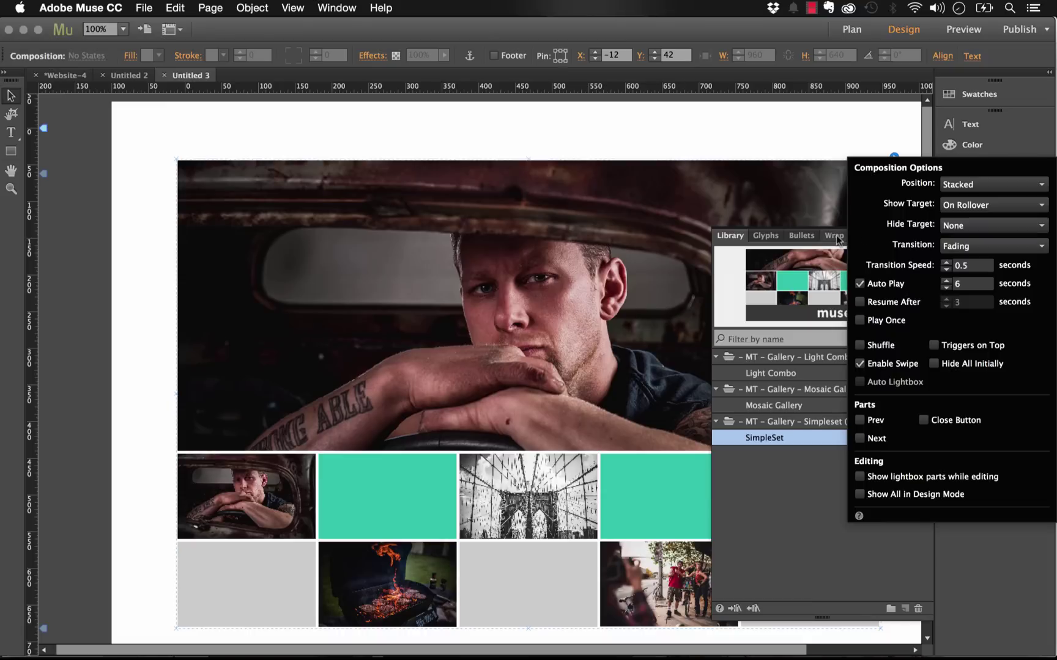
click(918, 141)
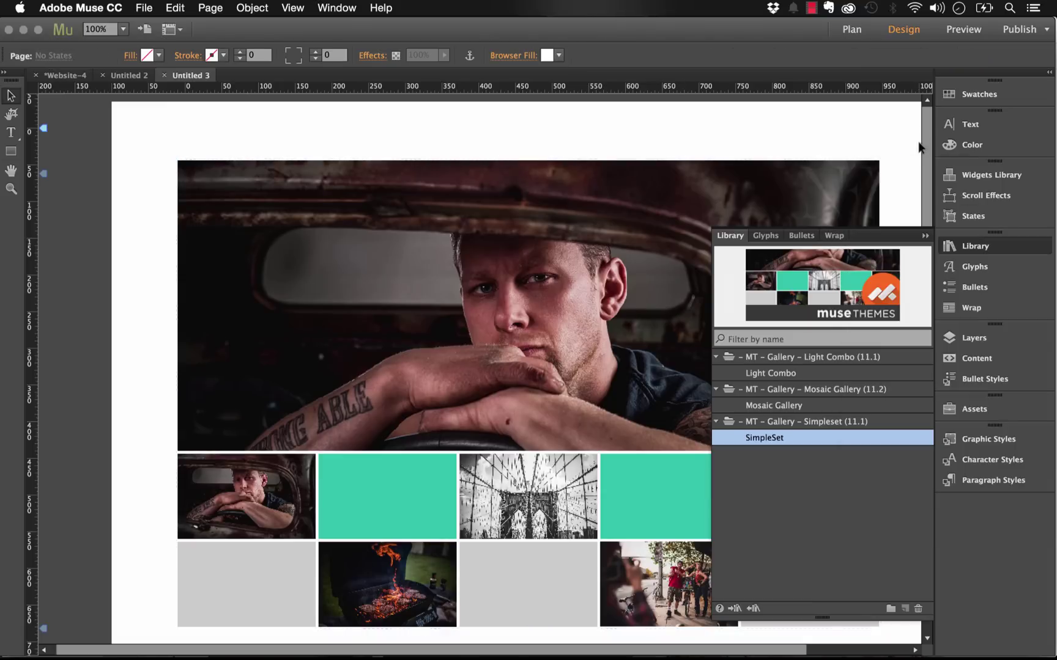
click(927, 242)
drag(775, 339, 731, 306)
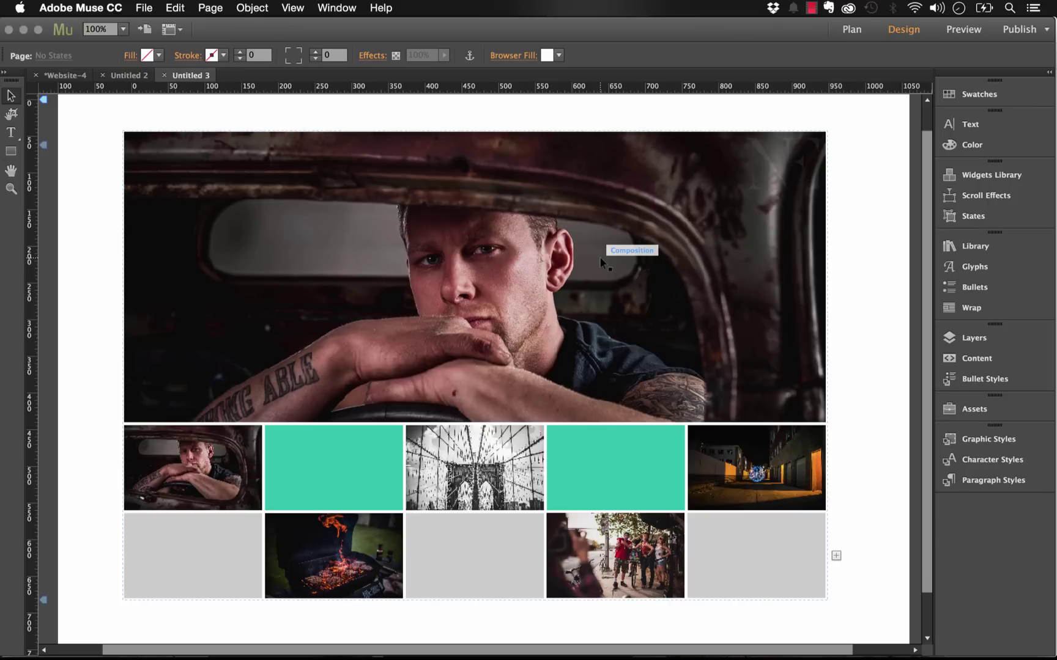
Examine the SimpleSet composition by selecting its target and the triggers in the upper row to see each one's target
click(511, 222)
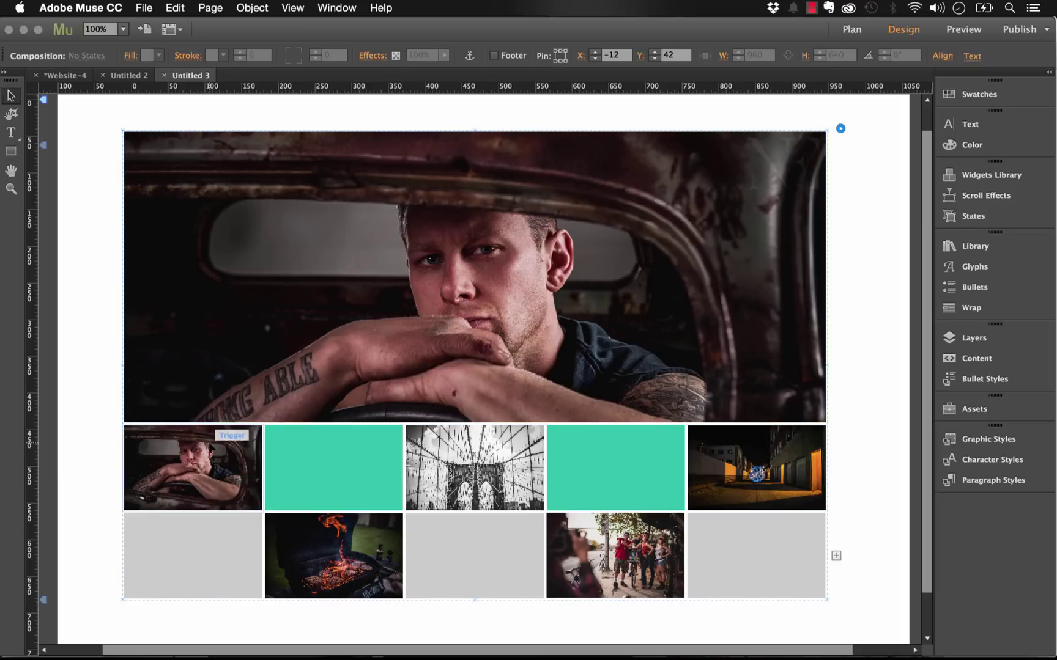
click(232, 440)
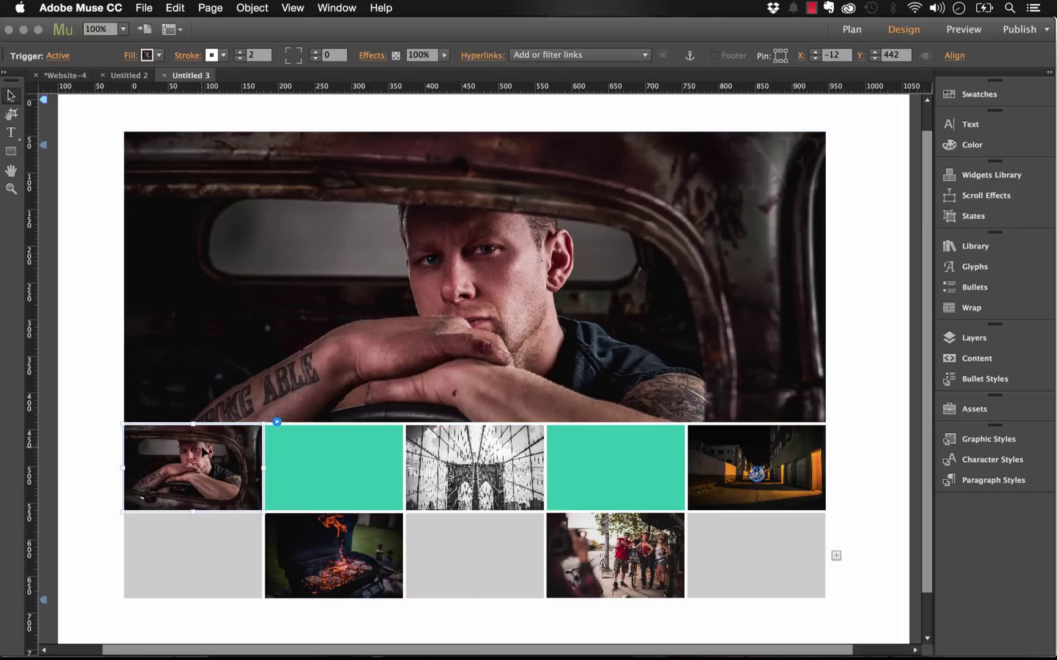
click(351, 329)
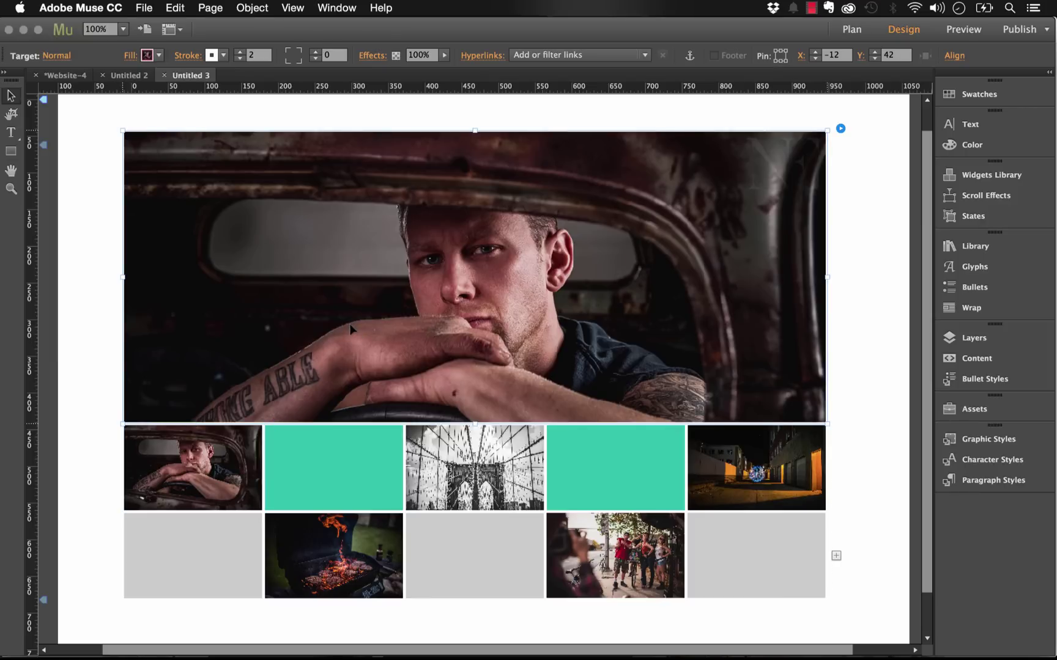
click(341, 471)
click(523, 464)
click(588, 472)
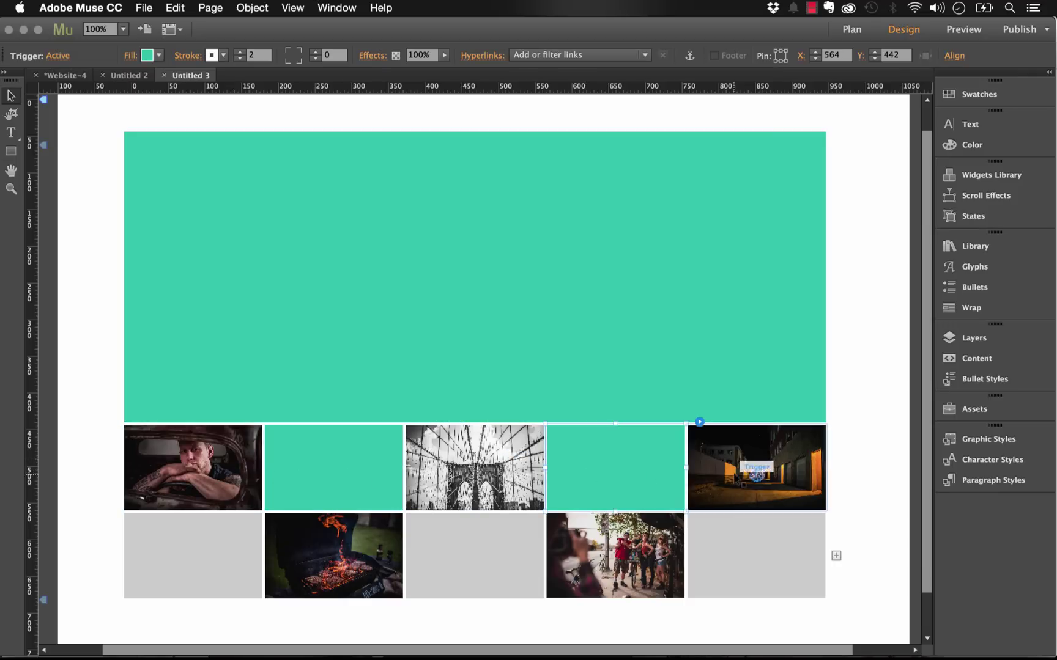
click(757, 467)
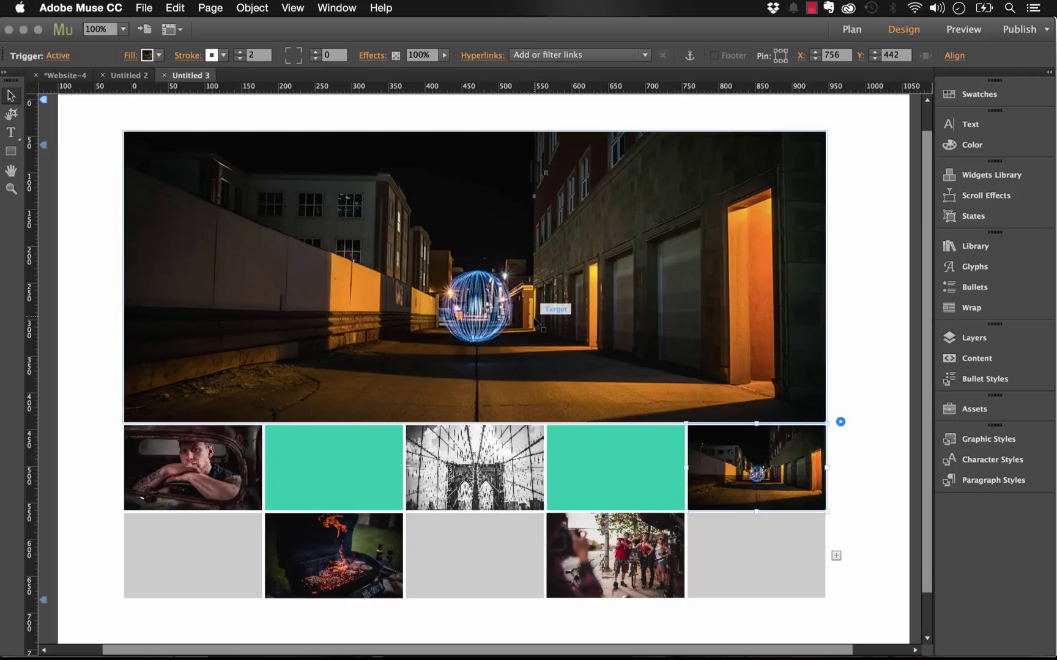
Add a text frame reading "ADOBE MUSE" in the second trigger's green target and colour the text white
click(362, 445)
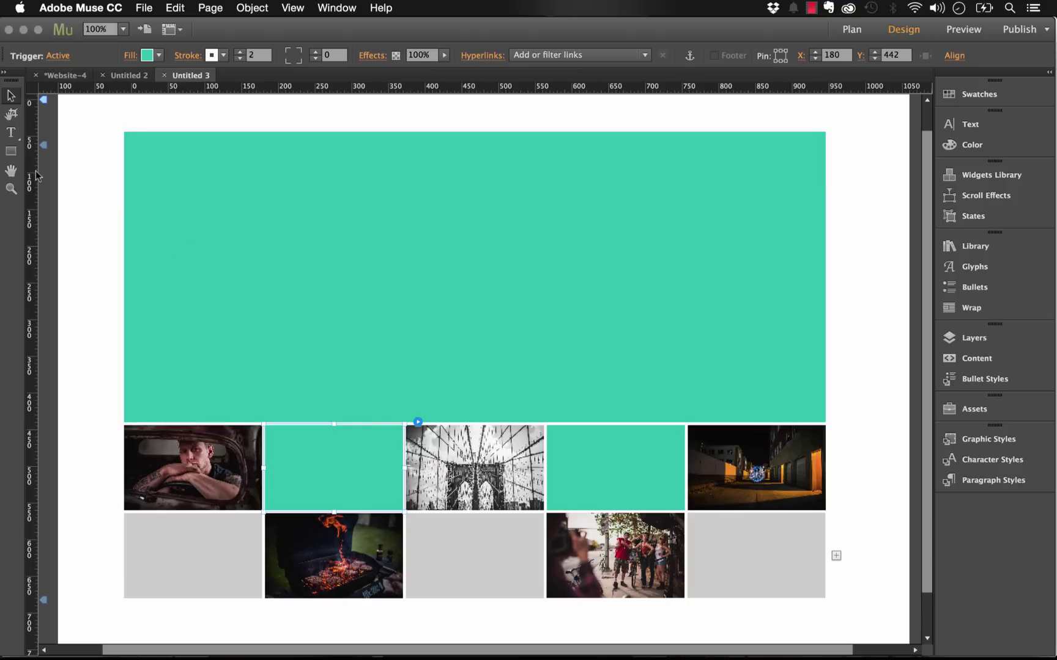
click(12, 136)
drag(219, 206, 591, 282)
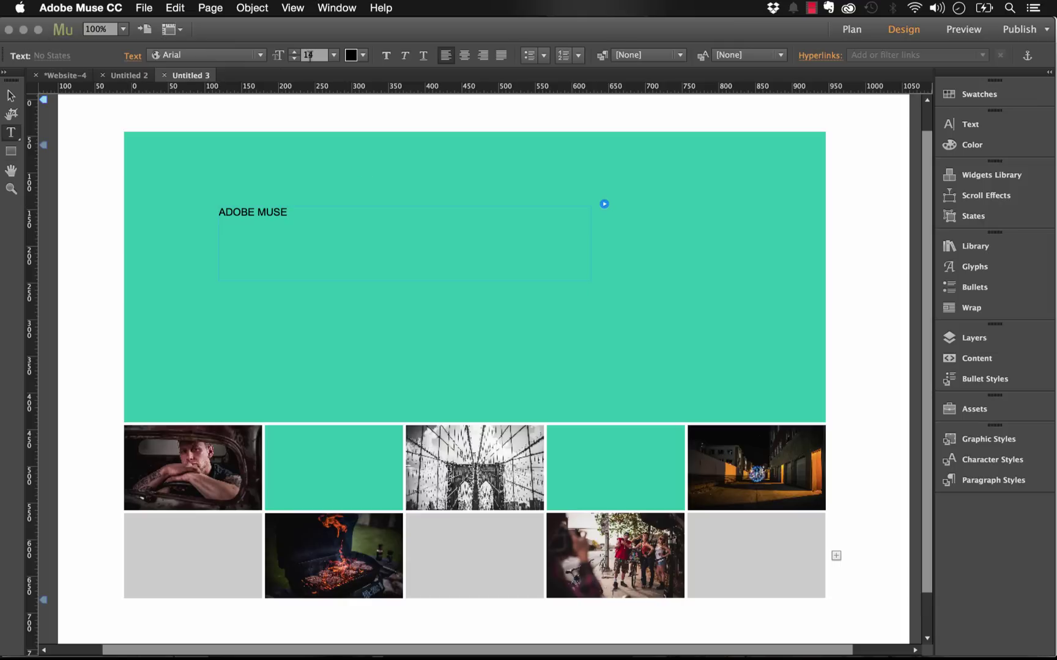
key(super+a)
click(361, 55)
click(547, 76)
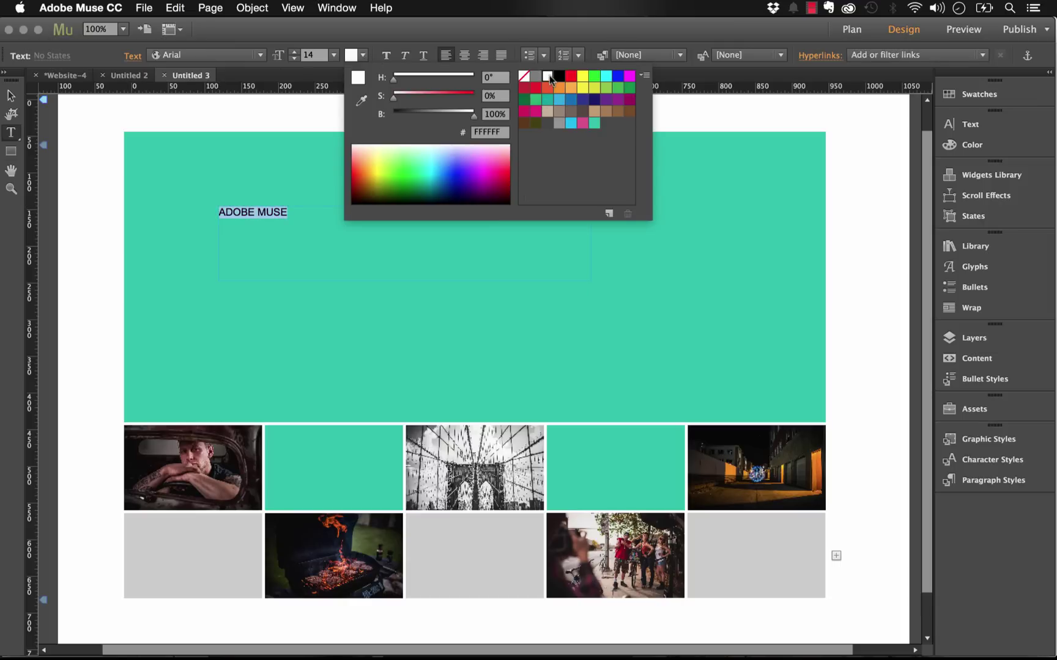
Increase the "ADOBE MUSE" text size to 23
click(295, 52)
click(294, 52)
click(294, 52)
click(295, 52)
click(294, 52)
click(294, 51)
click(294, 52)
click(294, 52)
click(294, 52)
Set the "ADOBE MUSE" text in Proxima Nova and centre-align it
click(239, 55)
scroll(240, 110, up, 5)
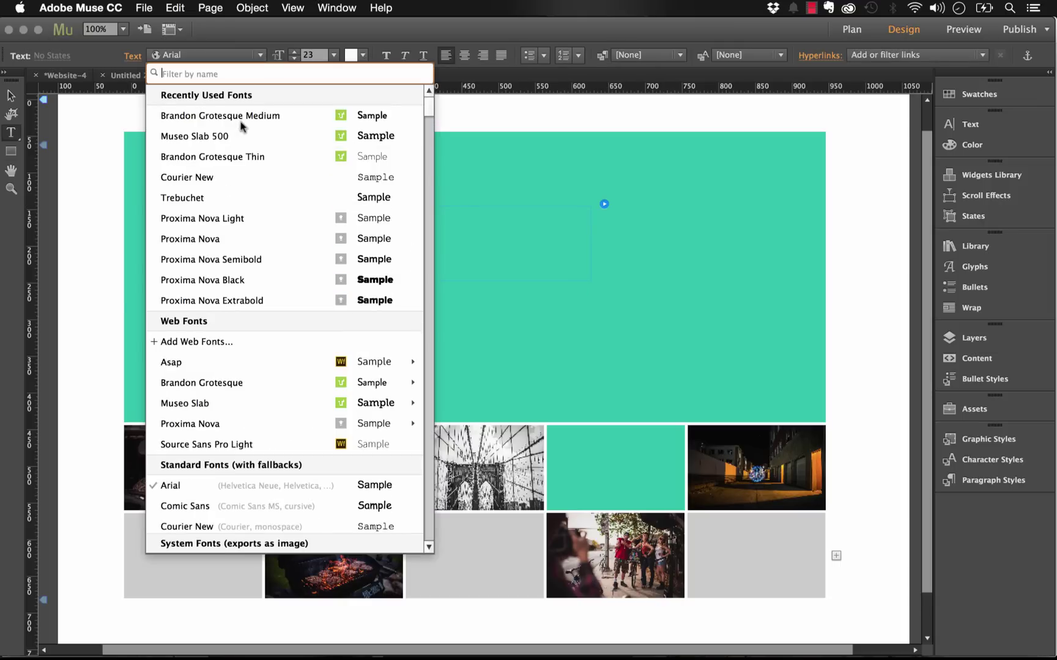
click(203, 242)
click(204, 242)
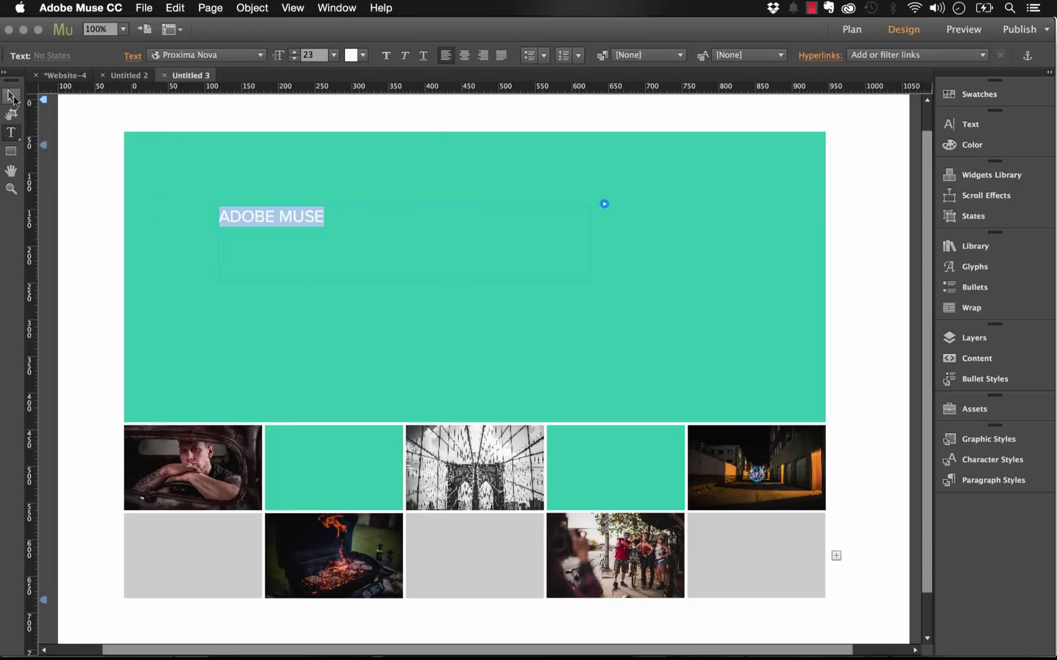
click(464, 55)
Move the text frame to the middle of the target, at about X 227, Y 223, and set its text size to 50
click(11, 96)
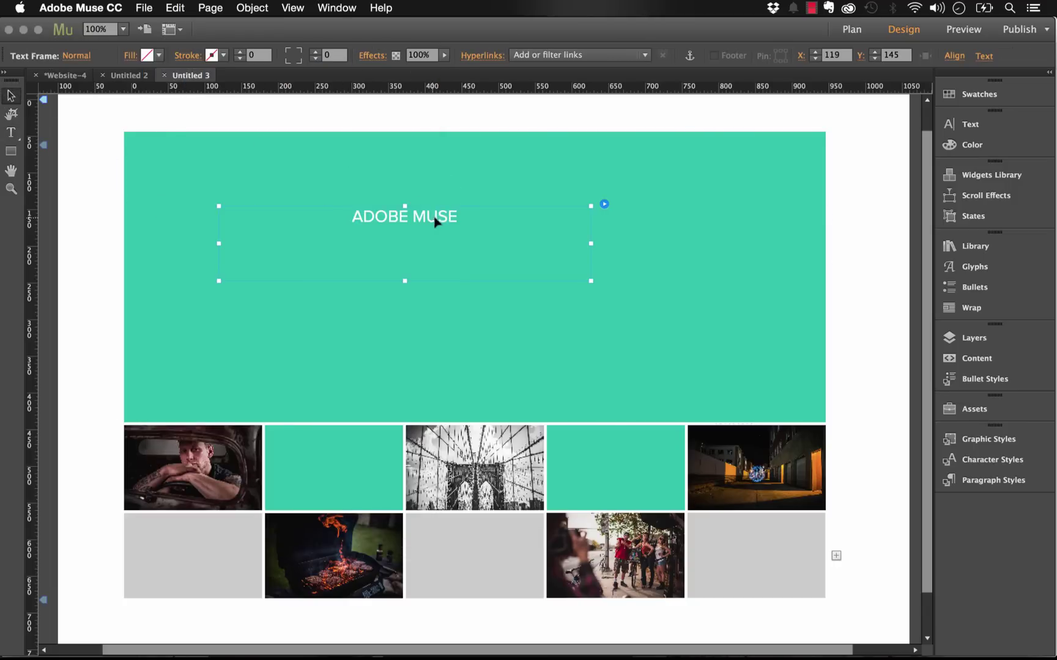
drag(440, 219, 534, 275)
triple_click(533, 273)
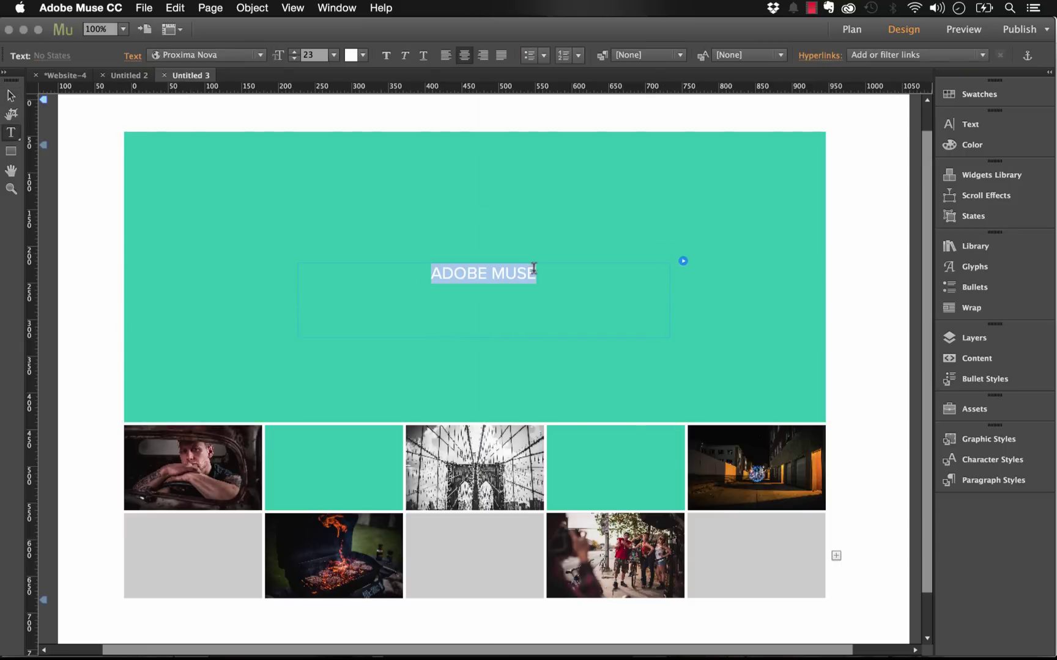
click(296, 55)
text(50)
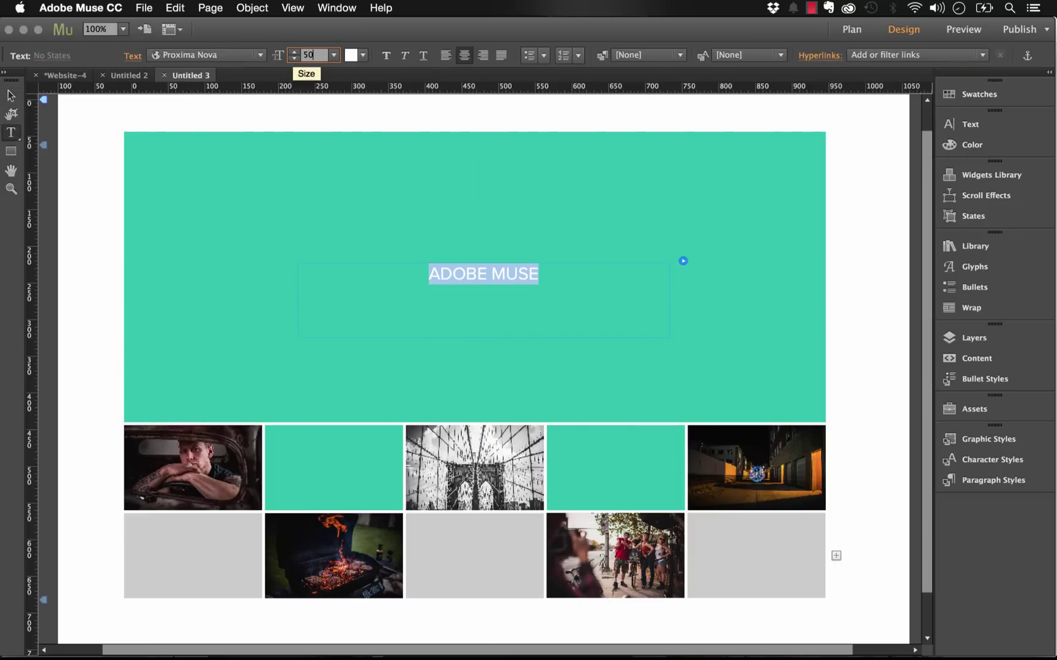
key(Return)
click(11, 96)
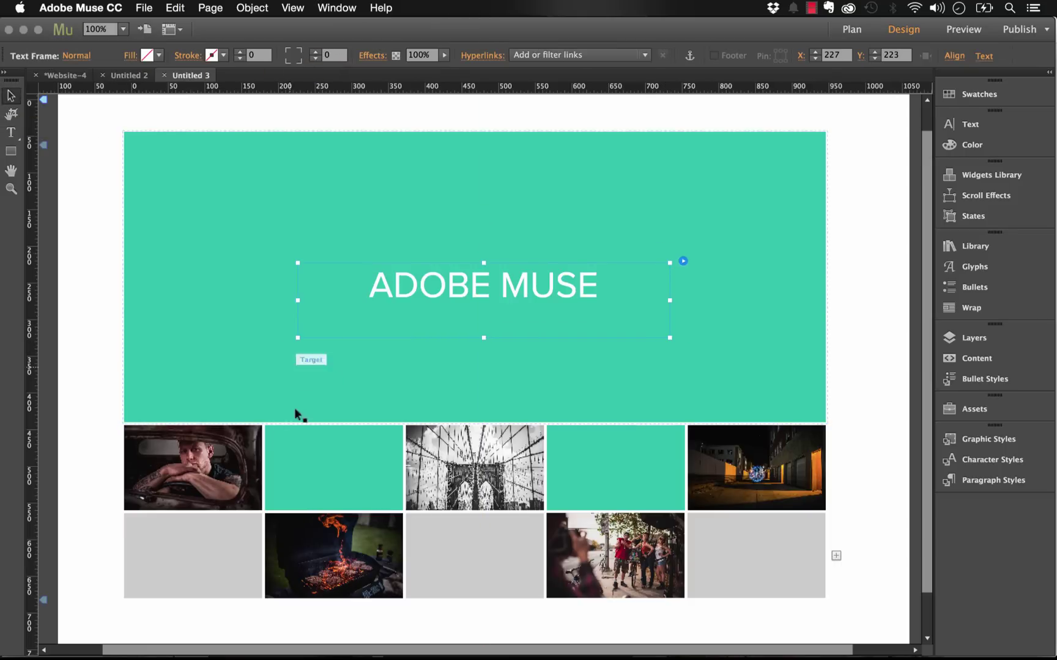
Check the targets of the first and second triggers in the upper row, and deselect the composition
click(227, 465)
click(306, 468)
click(463, 476)
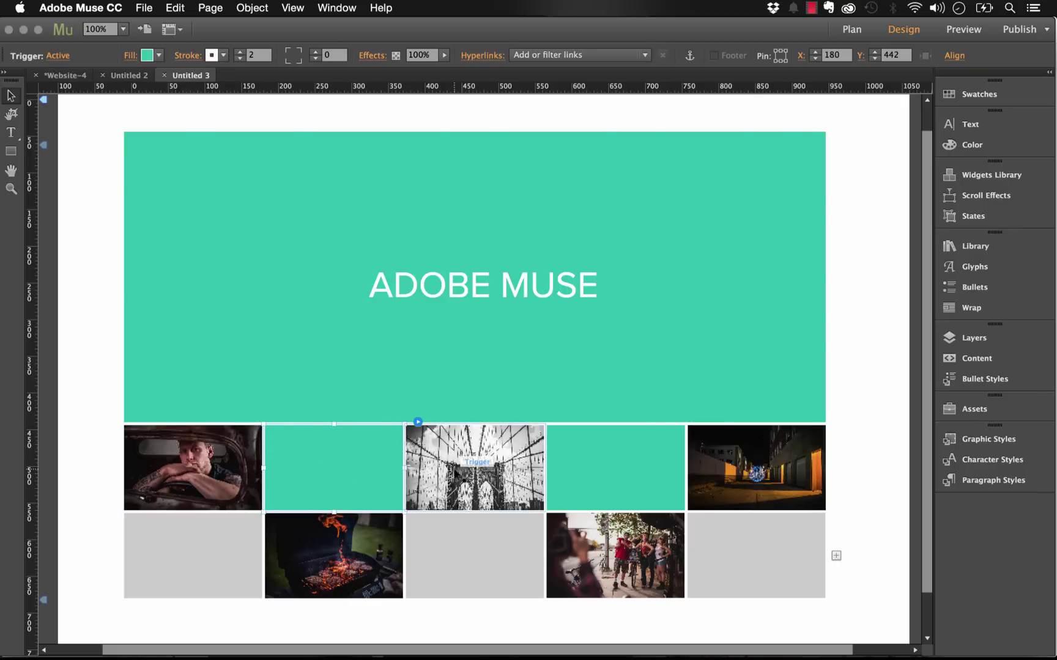
click(340, 465)
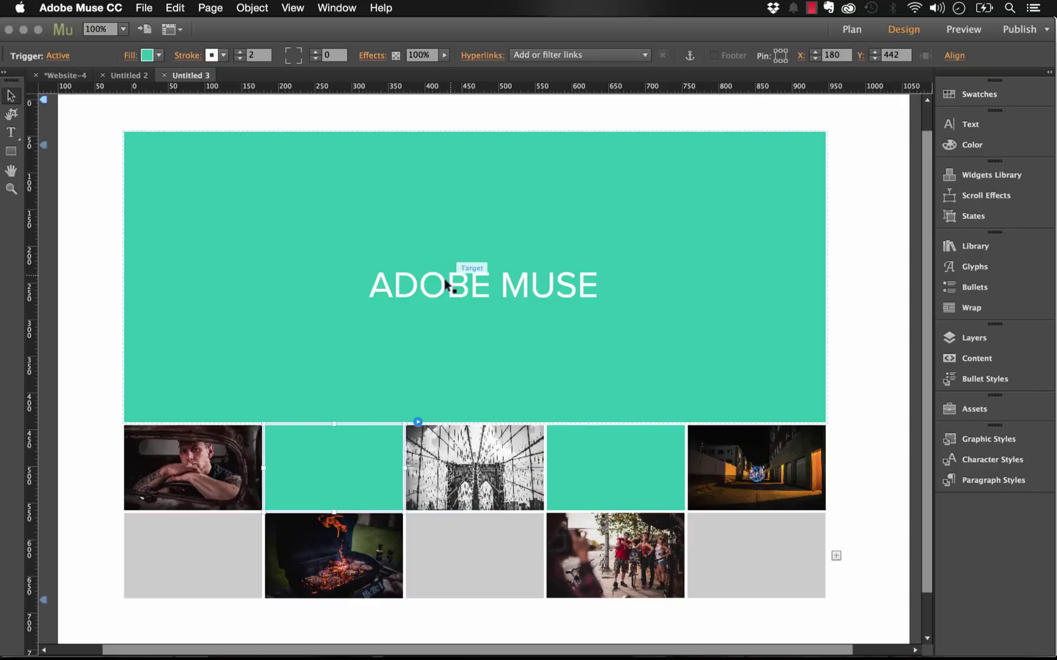
click(229, 472)
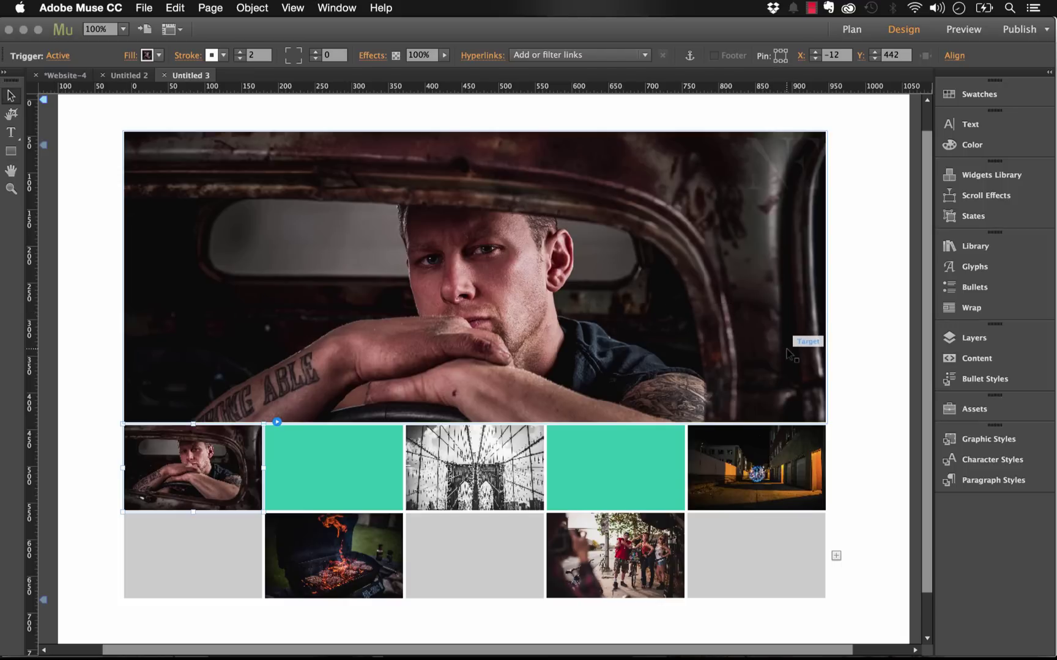
click(878, 385)
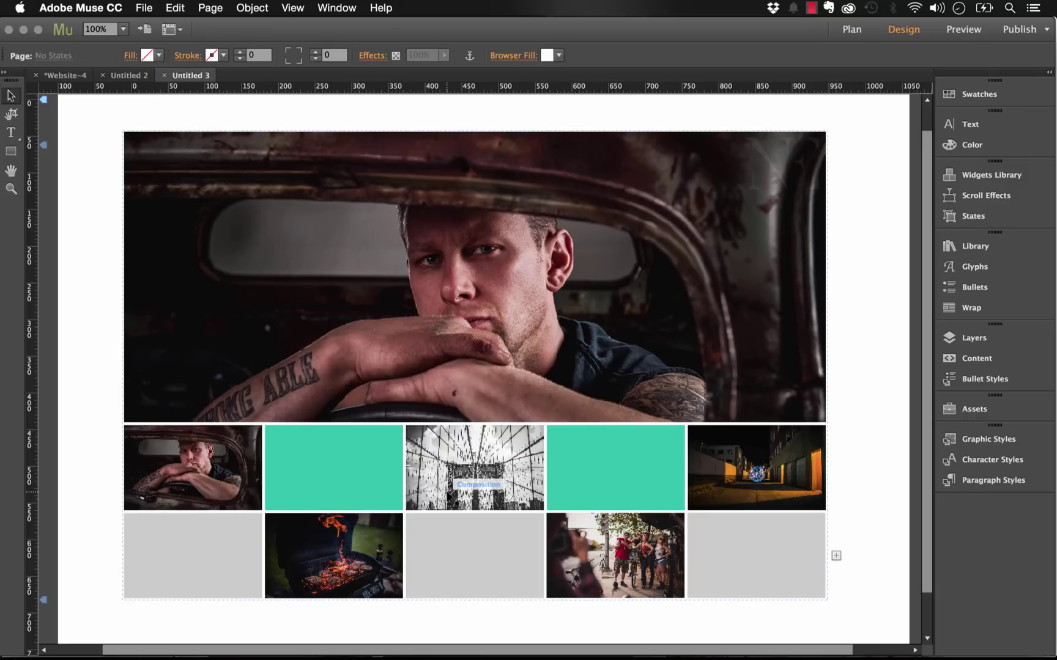
Try clearing the widget contents of the whole SimpleSet composition
click(298, 464)
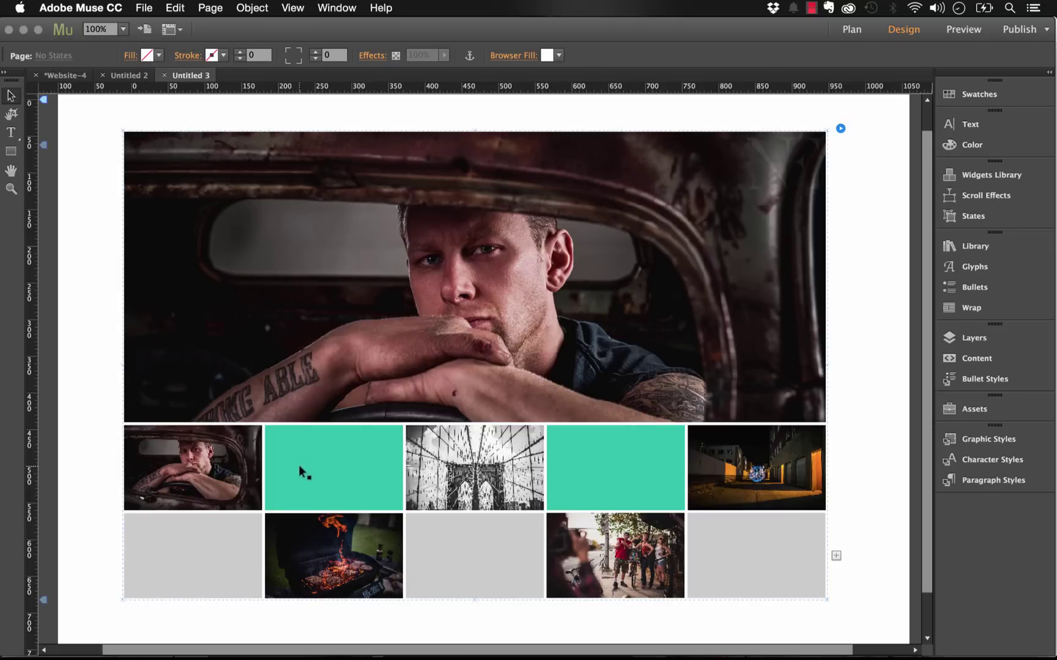
right_click(406, 338)
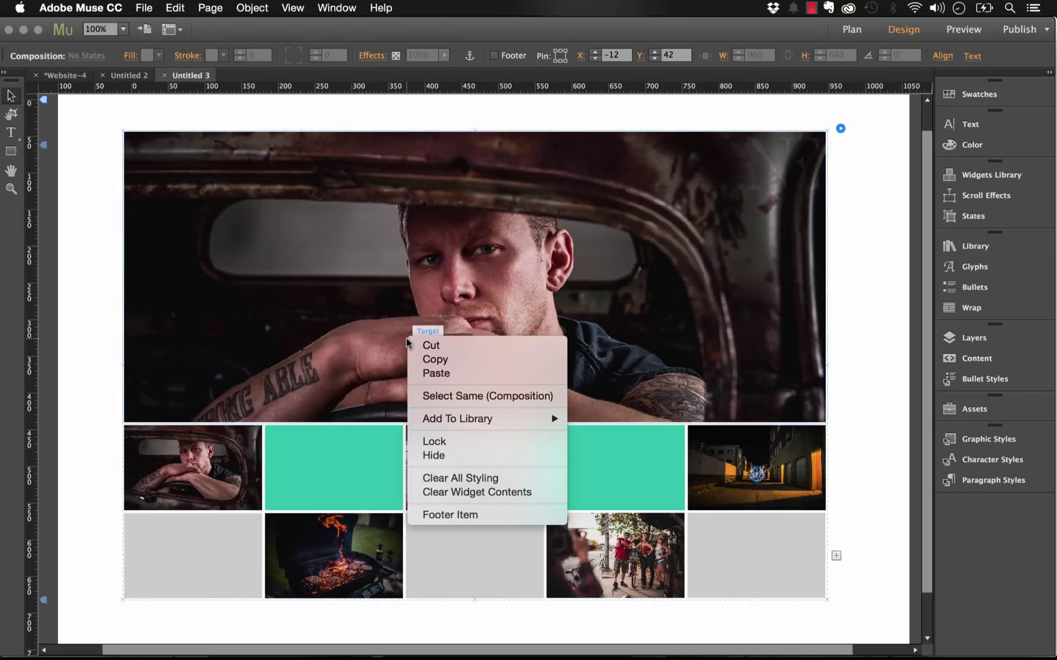
click(488, 491)
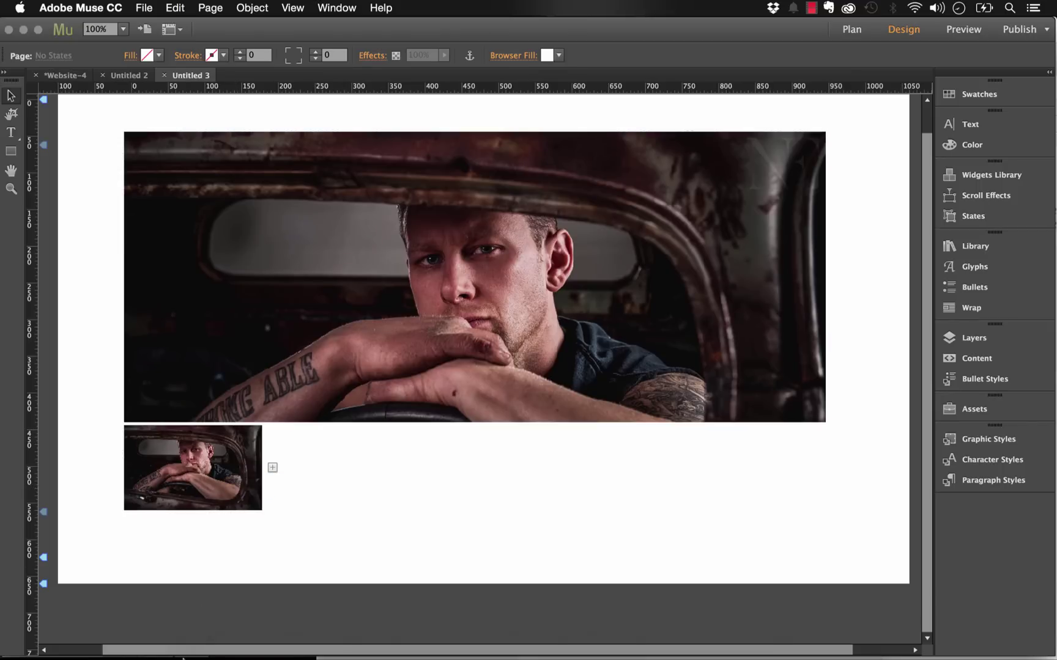
Try loading ten images for placement in the cleared gallery, and restore the widget's original contents
click(189, 636)
drag(622, 317, 210, 287)
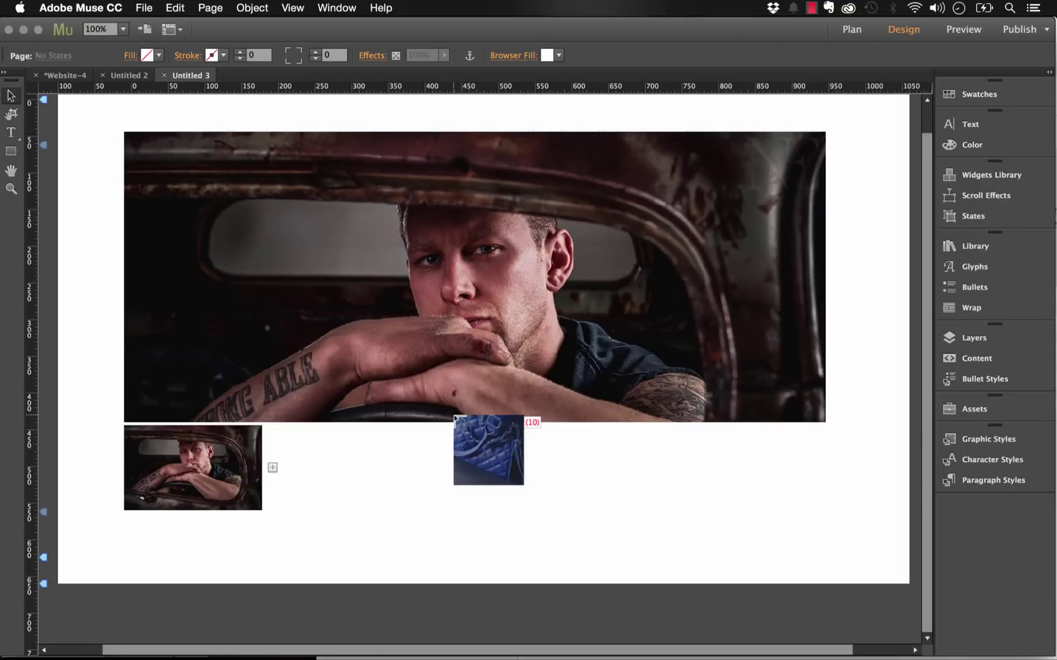
key(Escape)
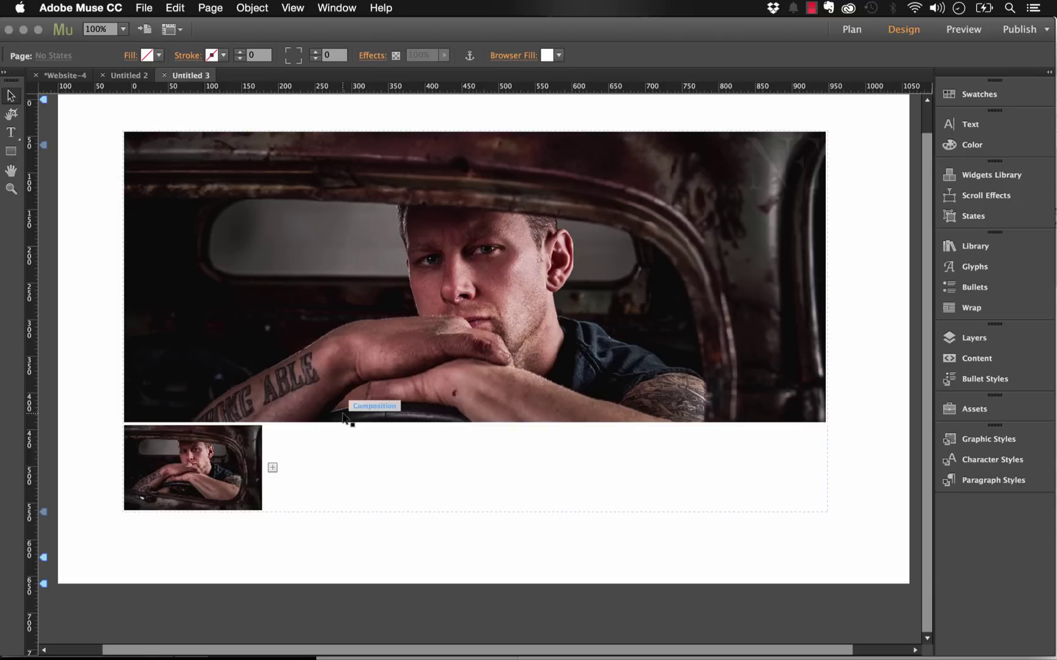
click(291, 463)
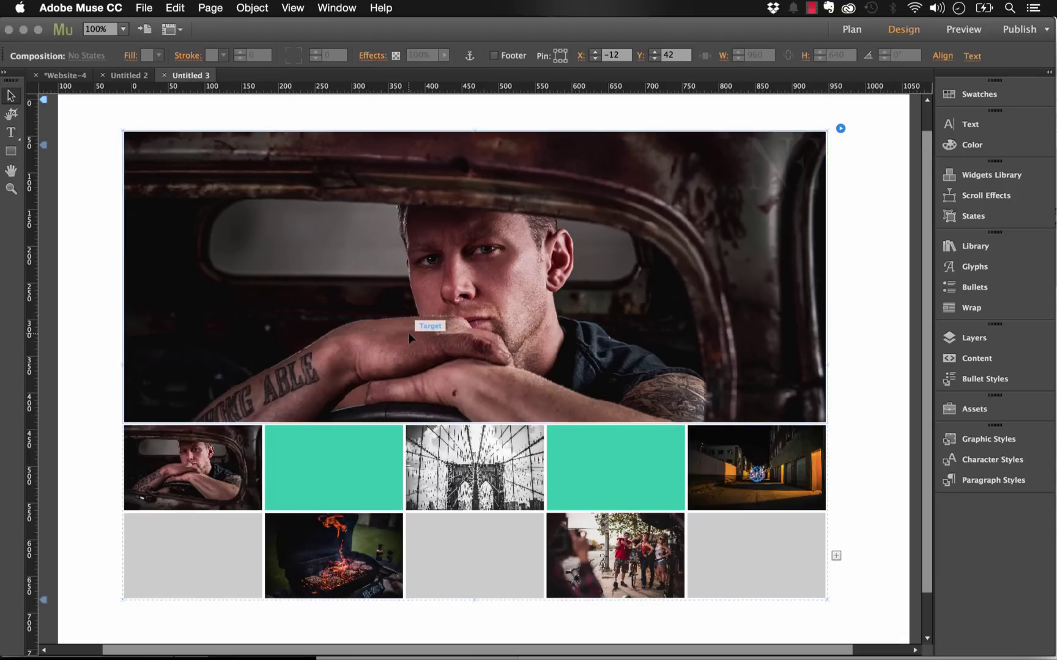
click(72, 346)
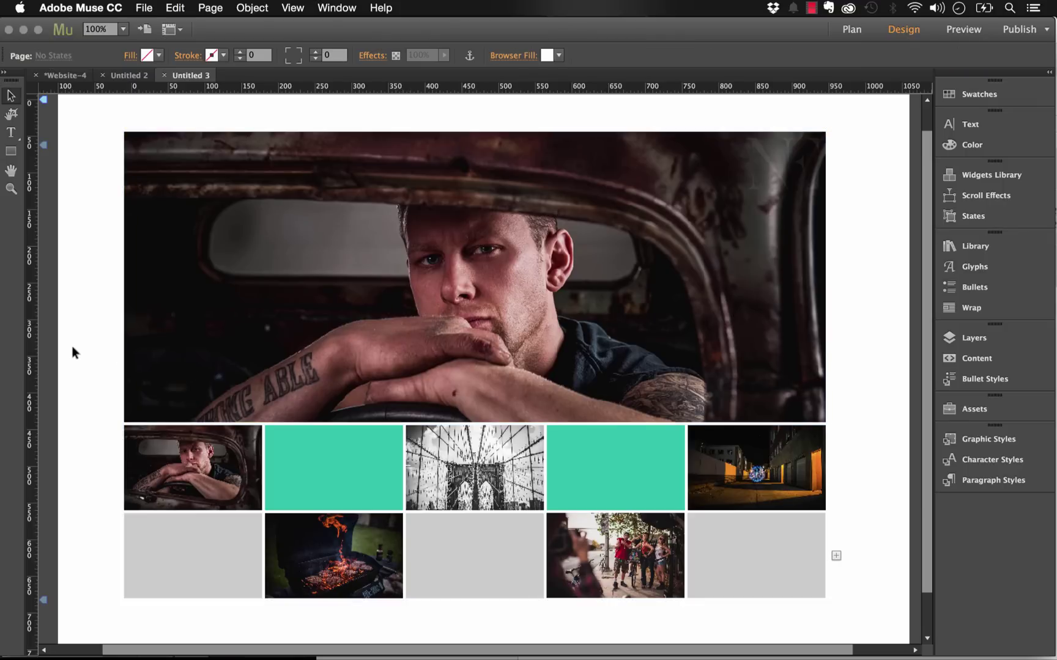
Select the first trigger in the upper row and check which image its fill uses
click(172, 461)
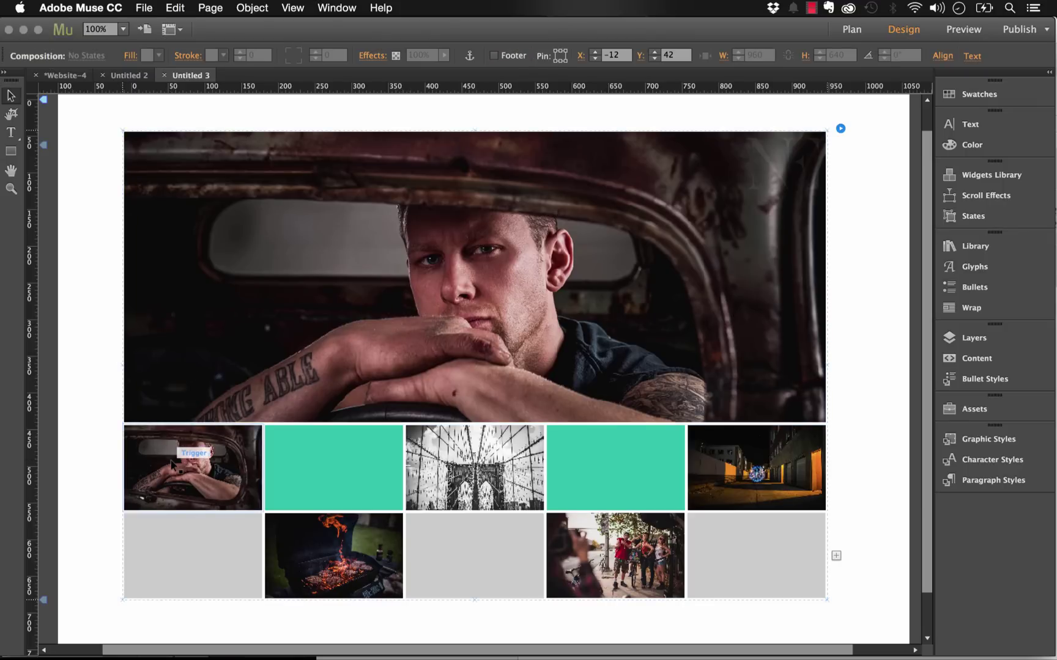
click(172, 464)
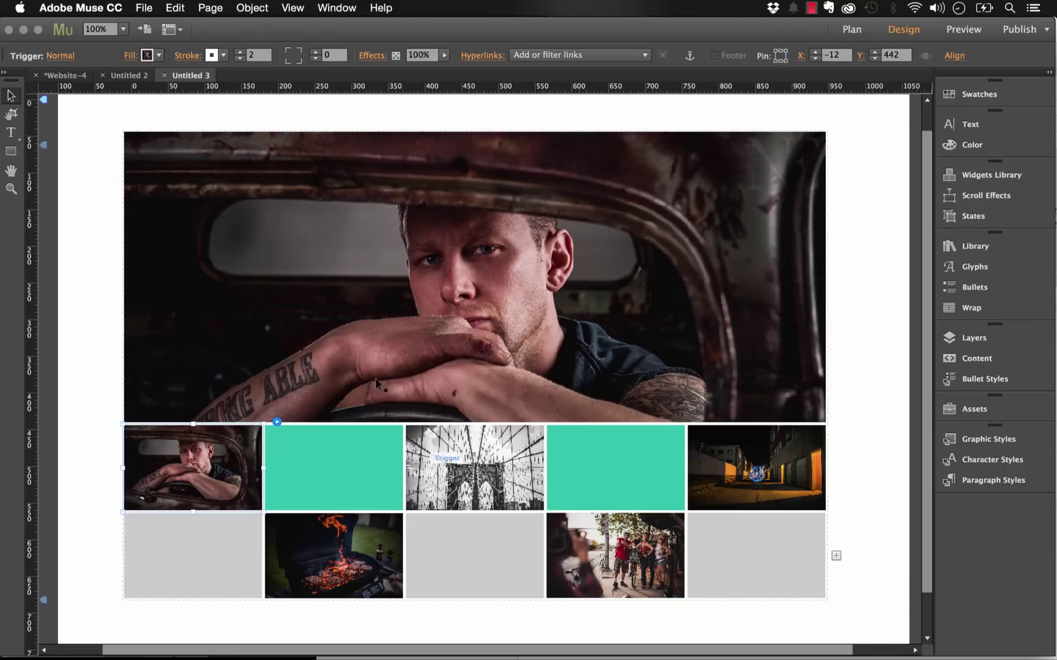
click(130, 55)
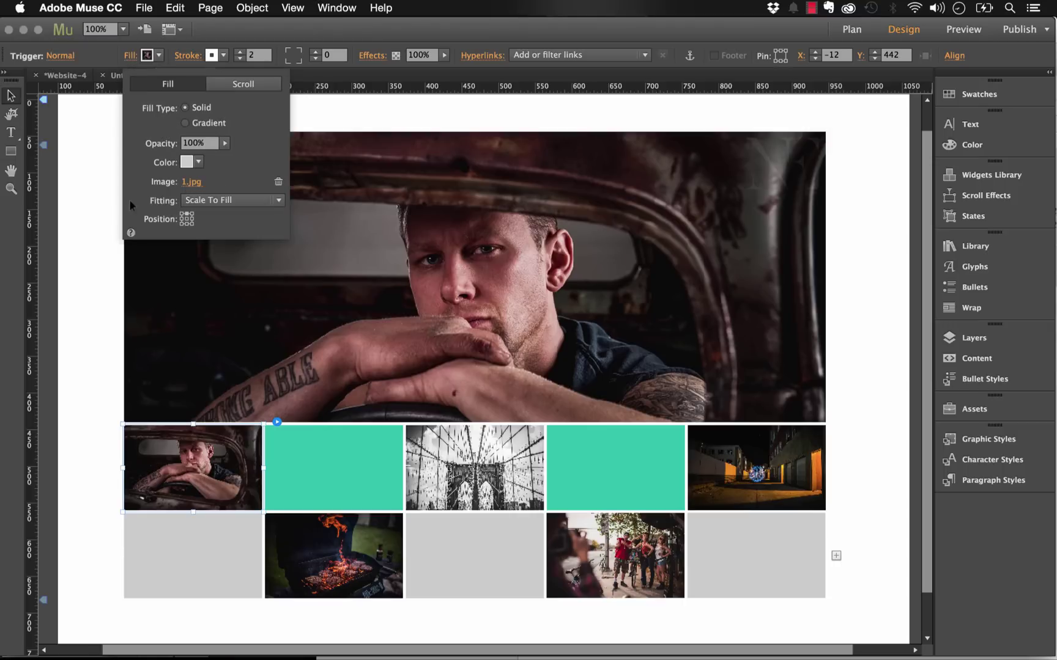
Relink the 1.jpg asset to brick.jpg to replace the image in the first trigger and its target
click(977, 412)
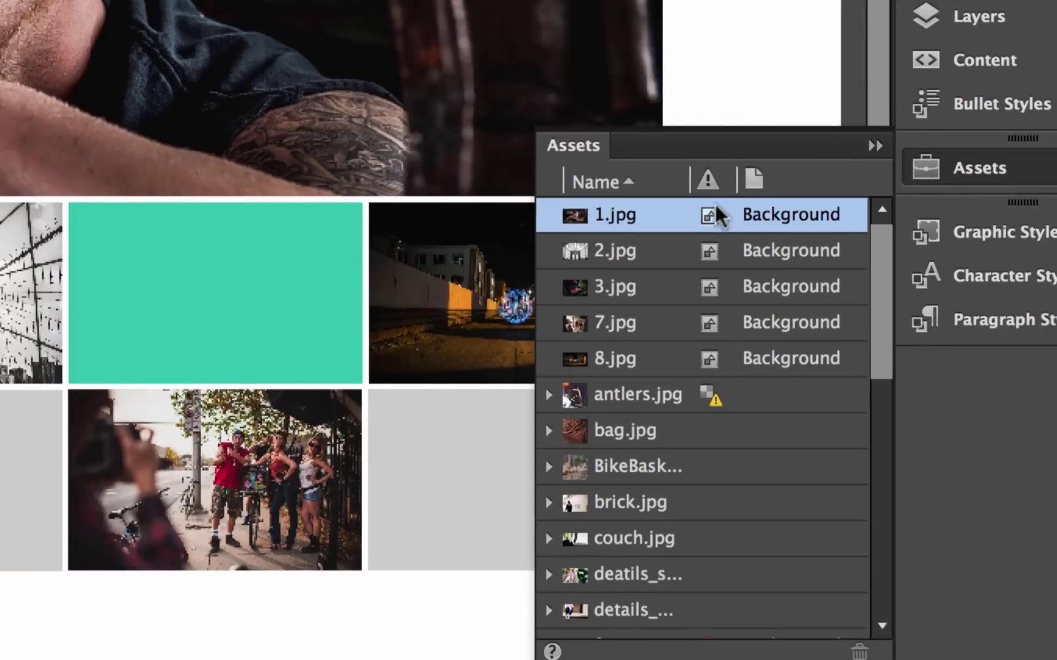
right_click(620, 222)
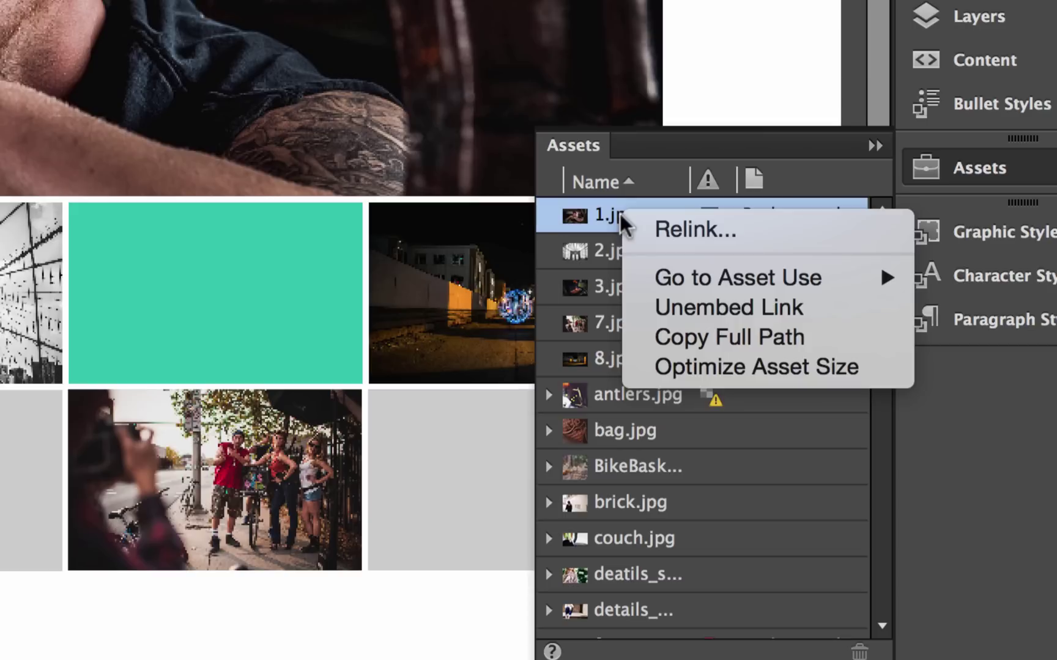
click(683, 234)
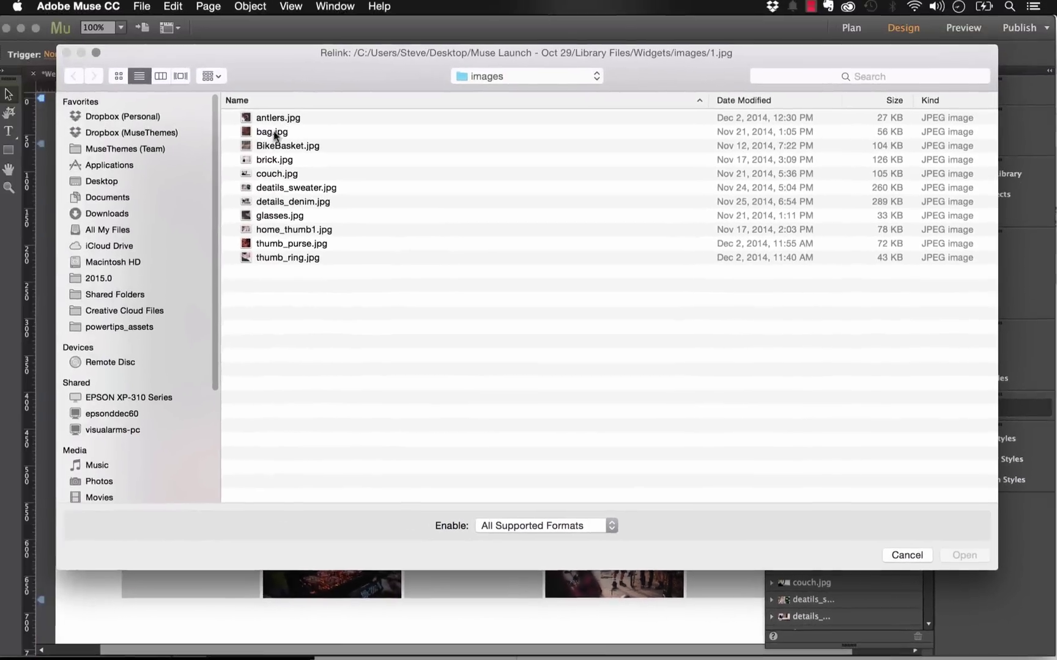
click(274, 160)
key(space)
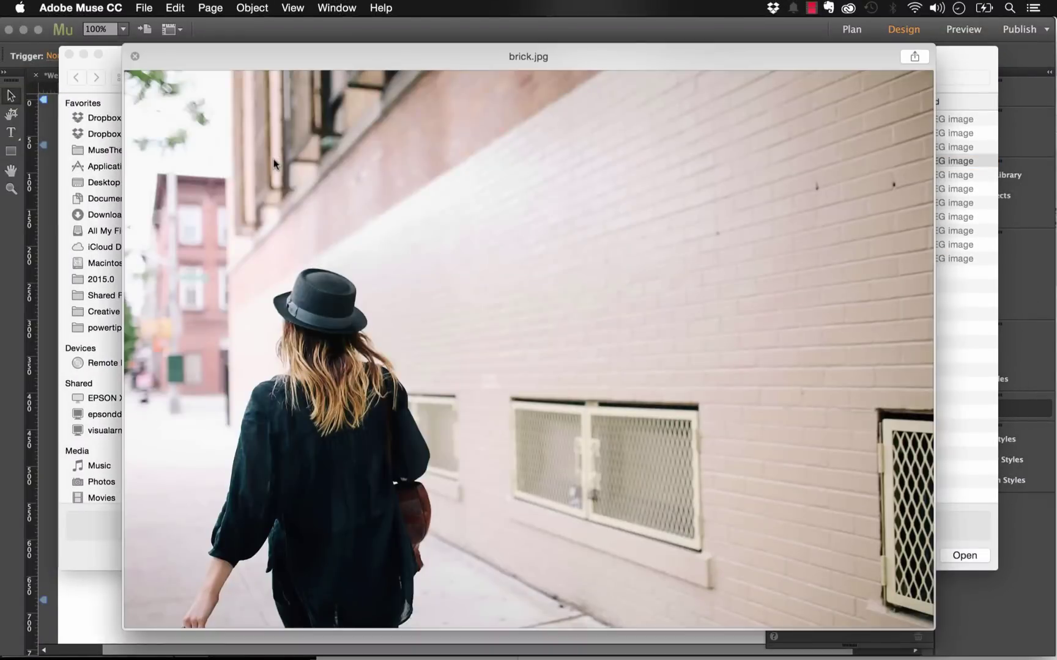
key(space)
click(953, 554)
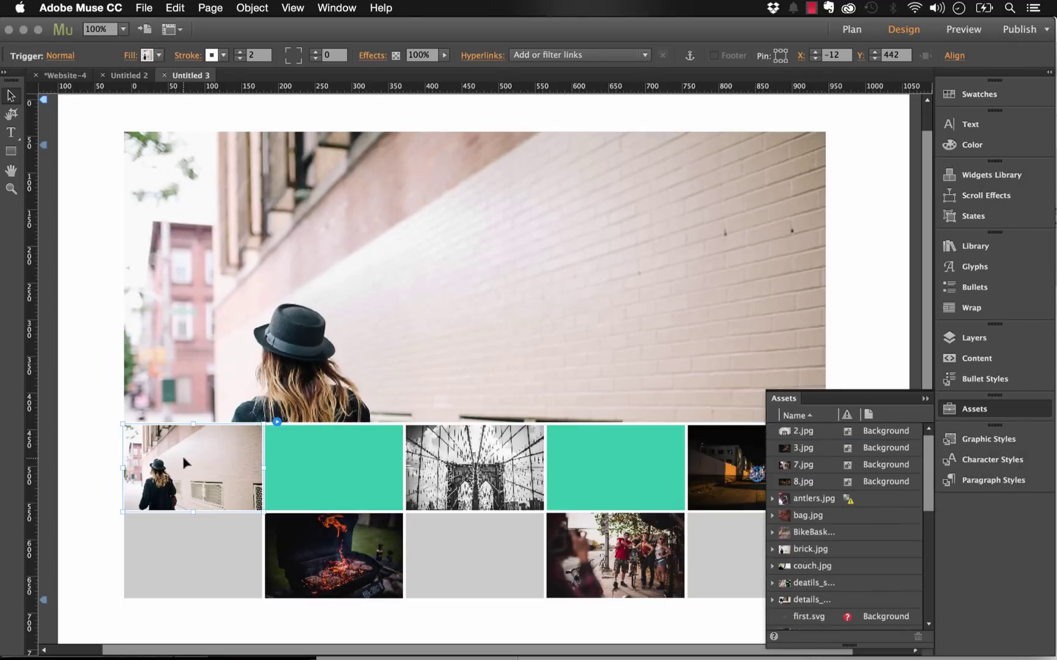
click(233, 399)
click(310, 461)
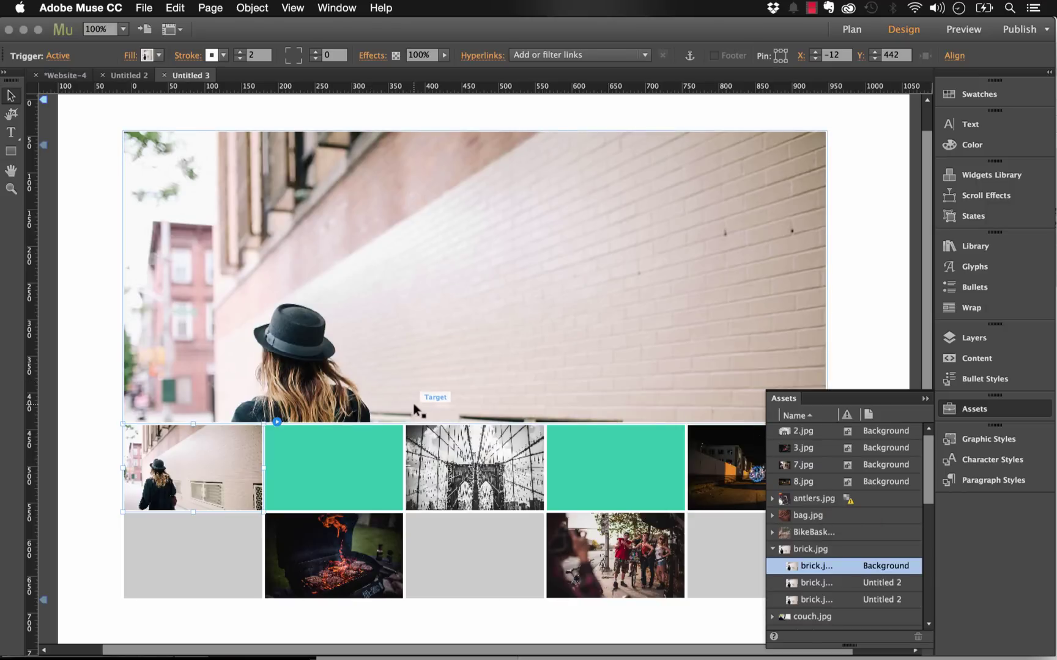
click(921, 399)
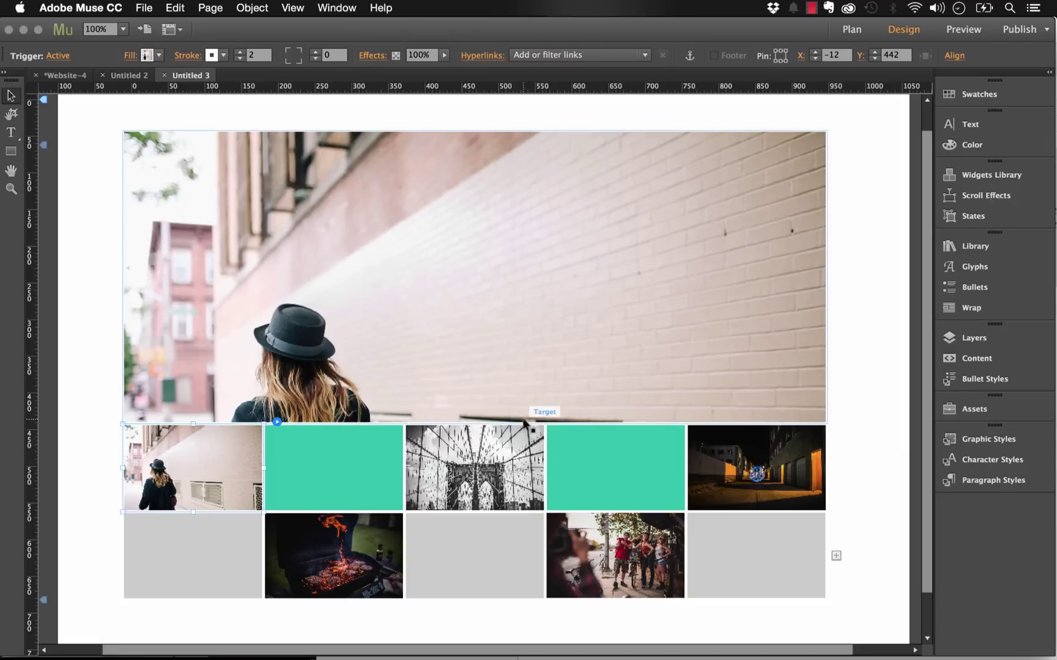
Replace the fill image of the third trigger in the upper row with details_denim.jpg
click(508, 452)
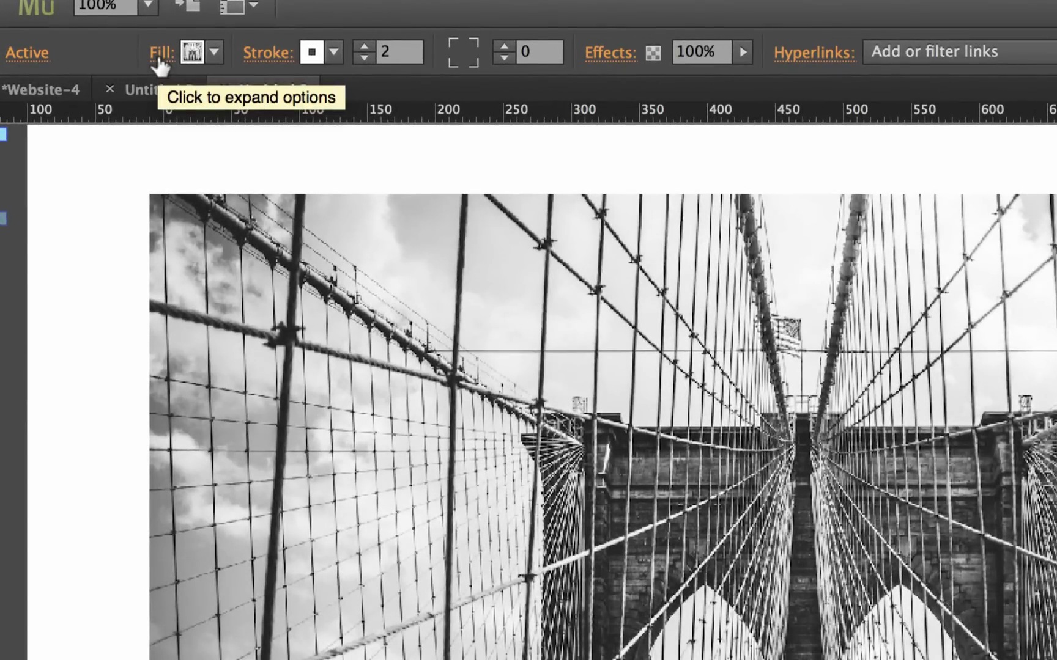
click(159, 56)
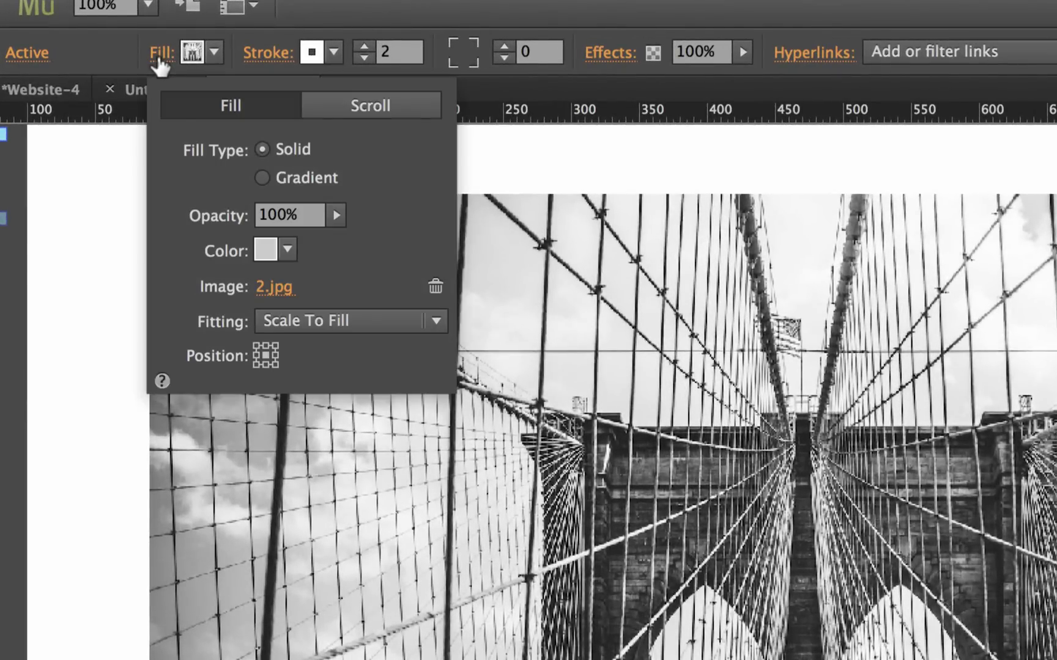
click(277, 289)
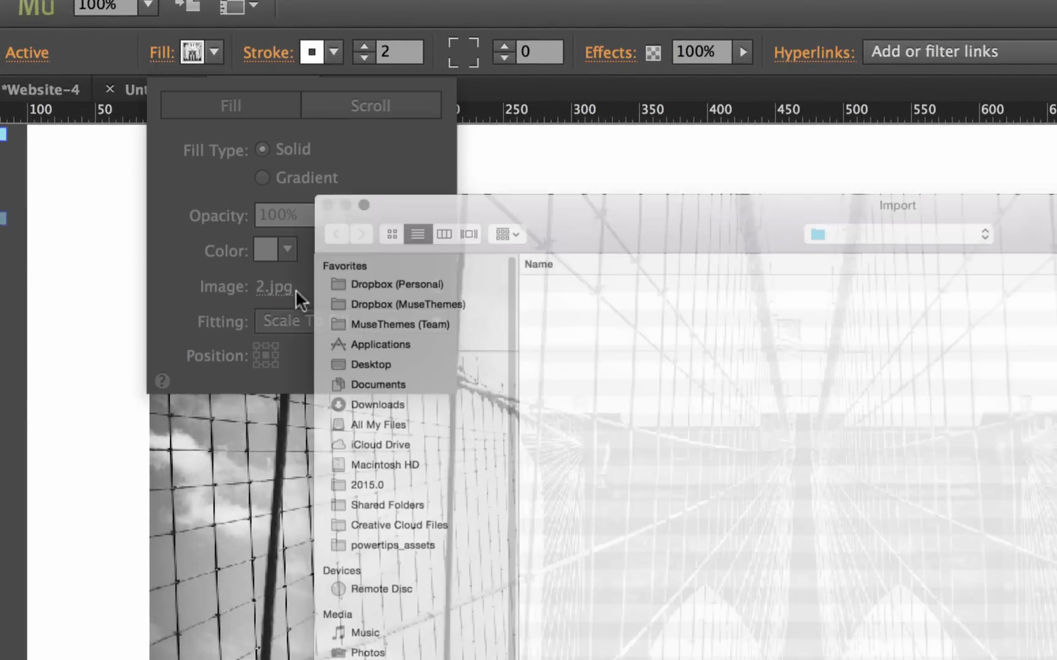
click(471, 323)
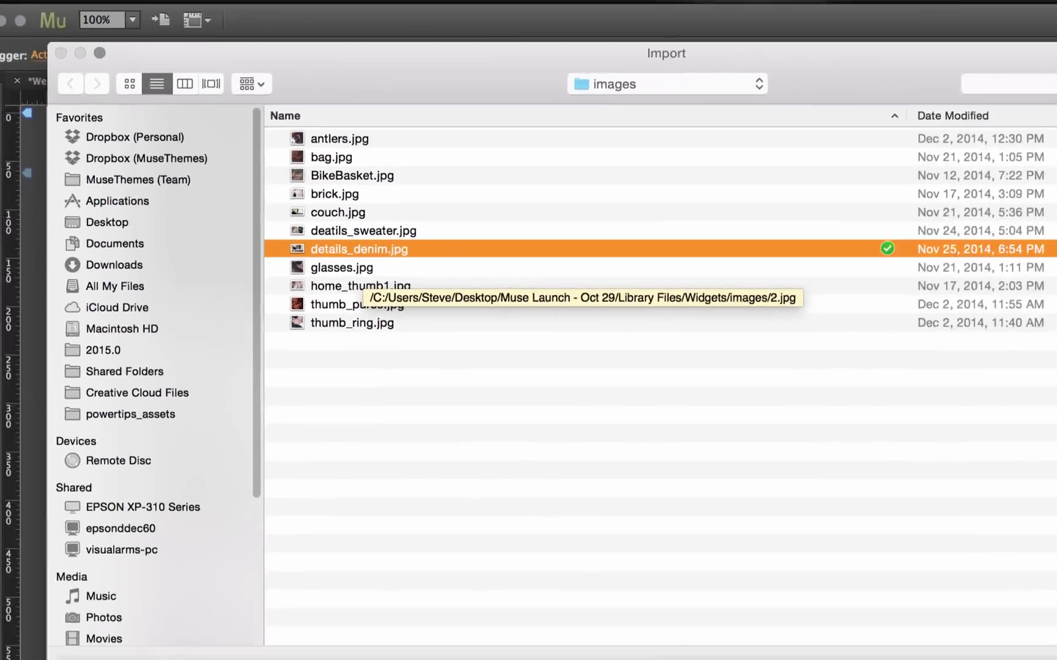
double_click(471, 323)
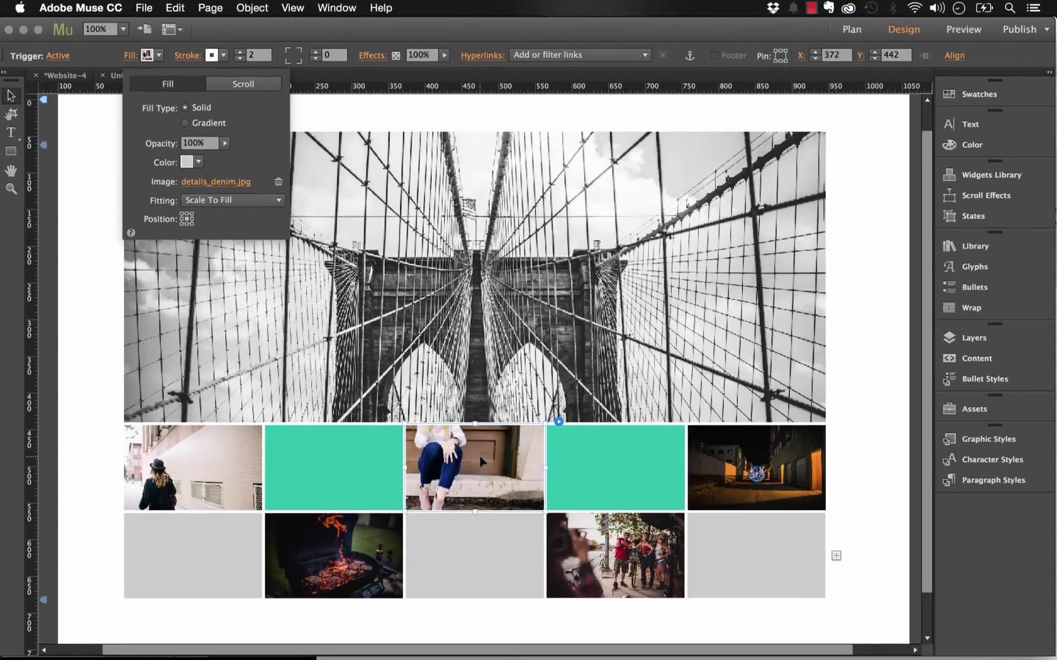
Clear the Active state override of the third trigger in the upper row
key(Escape)
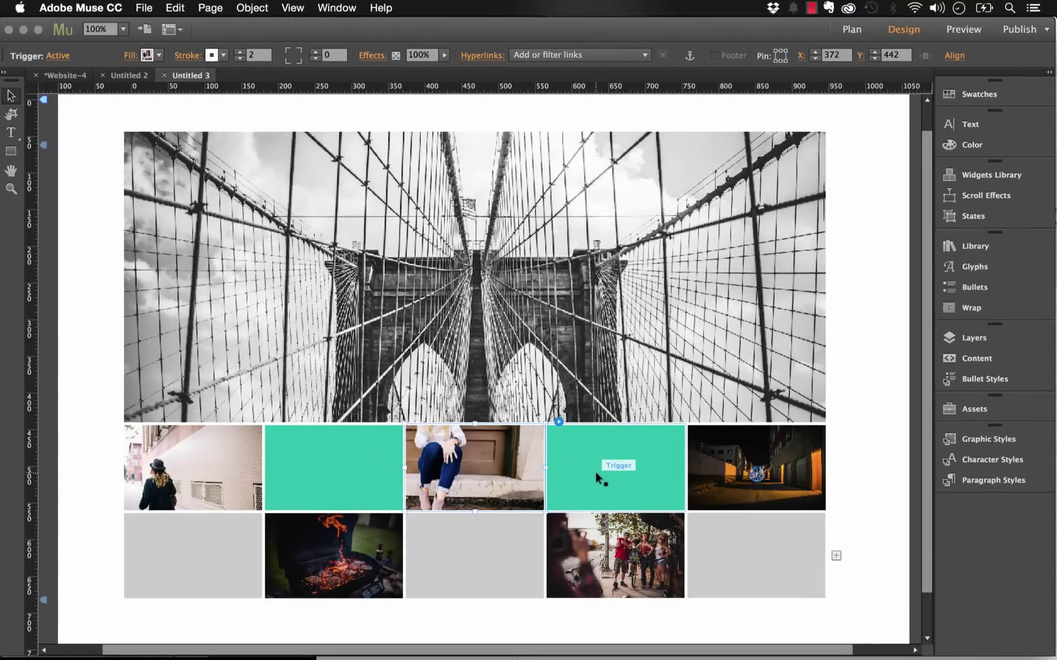
click(645, 466)
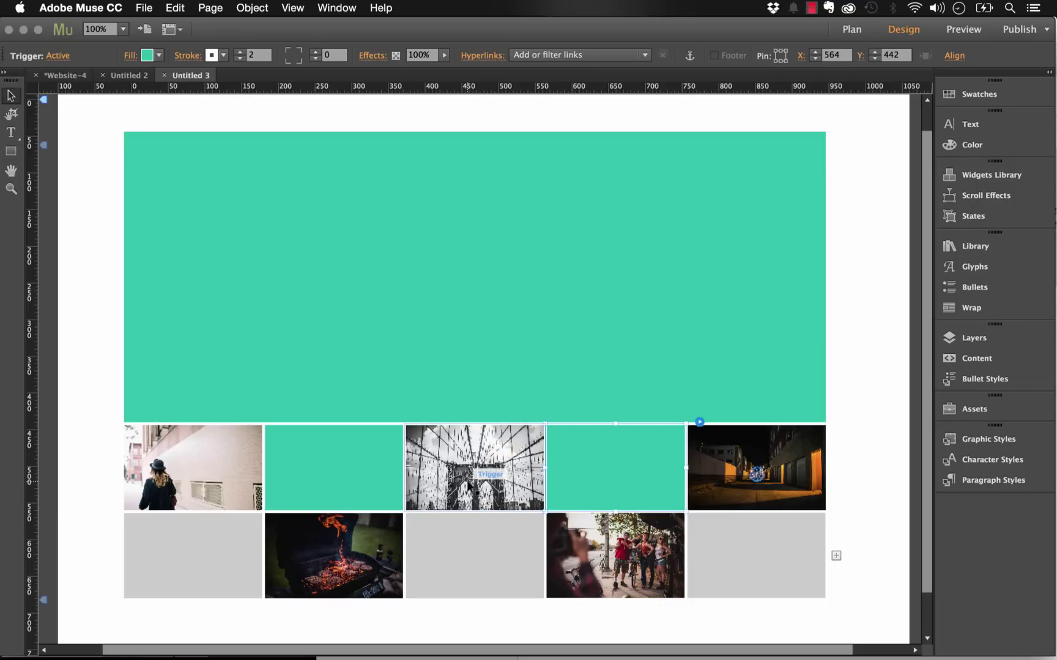
click(493, 462)
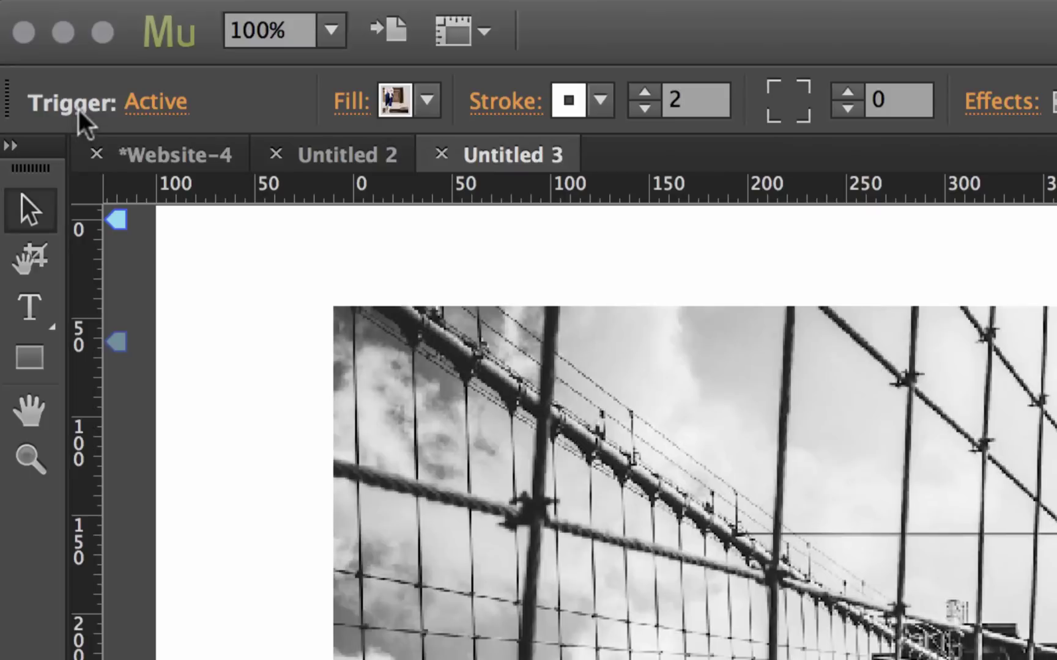
click(161, 105)
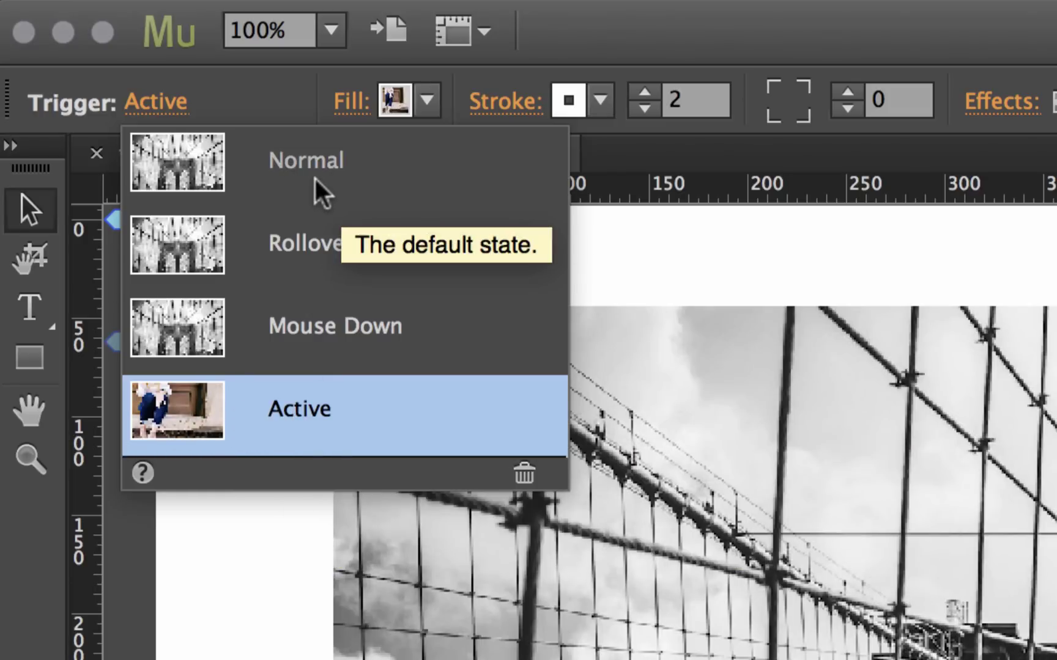
click(524, 474)
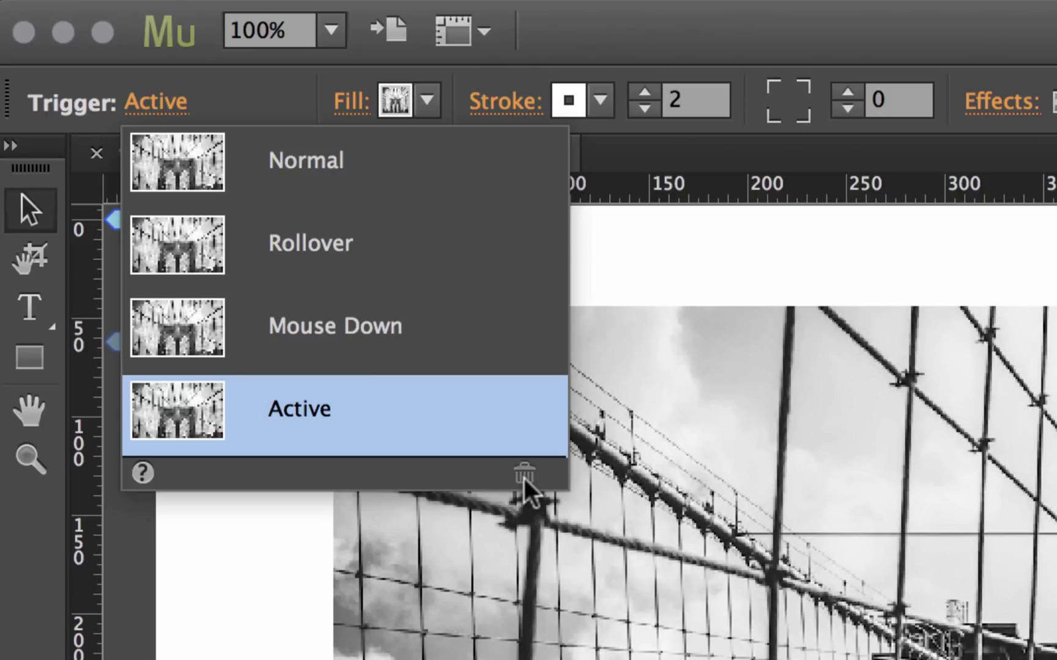
Set the Normal state fill image of the third upper-row trigger to details_denim.jpg
click(314, 167)
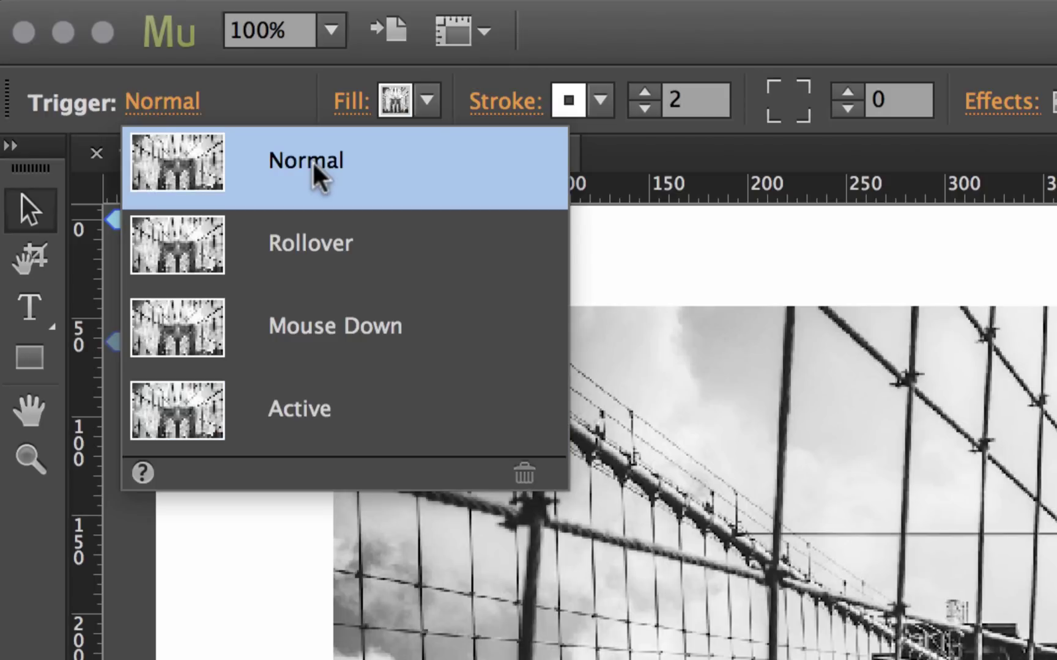
click(358, 104)
click(532, 446)
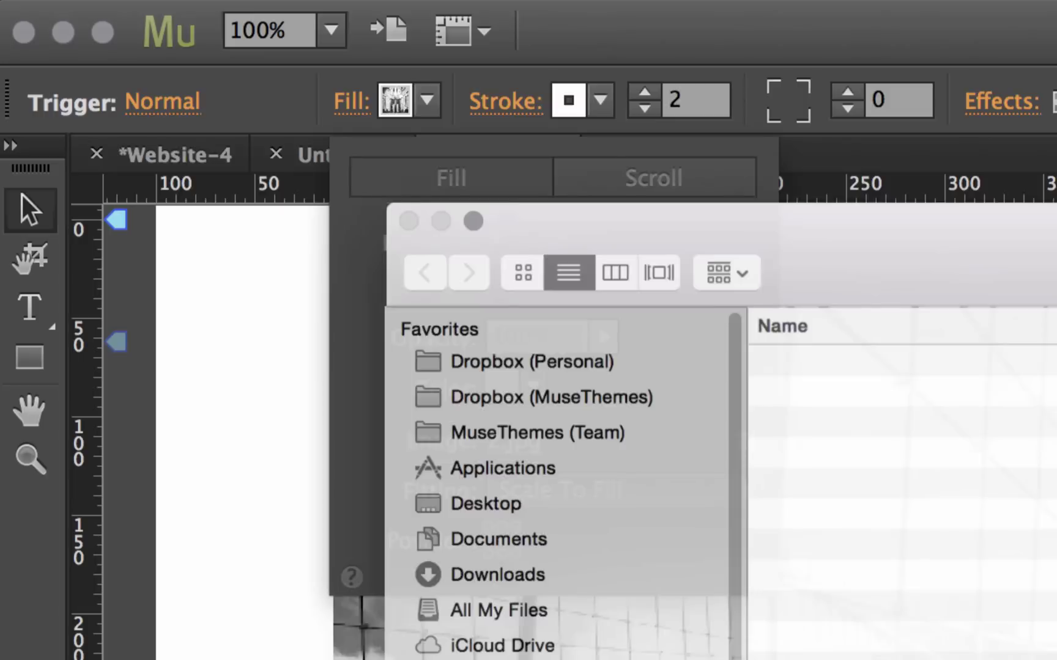
click(784, 497)
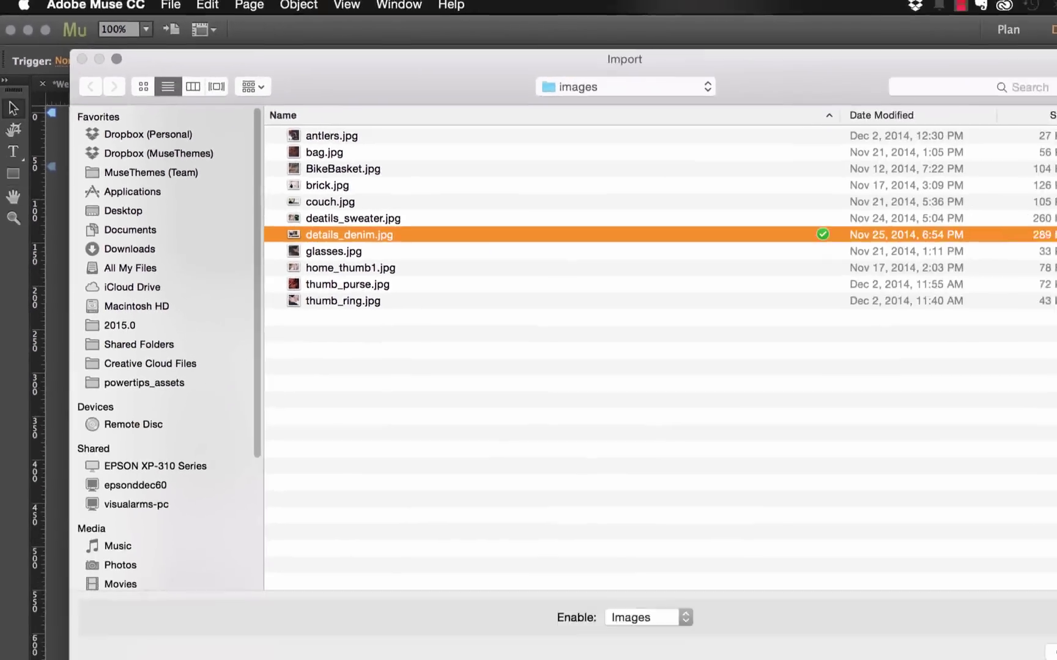
key(Return)
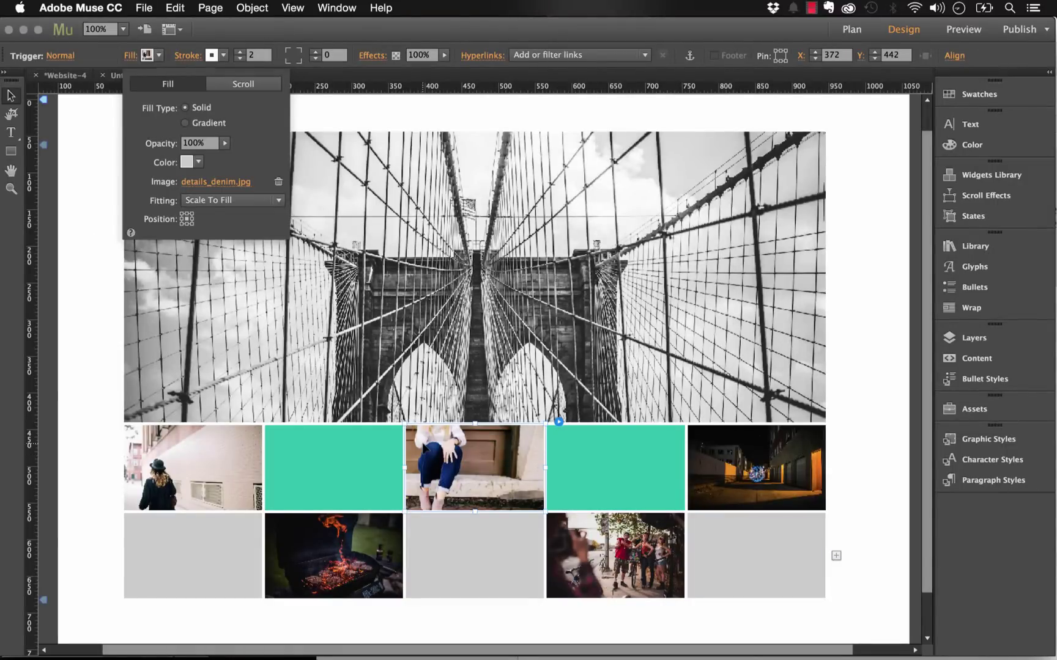
key(Escape)
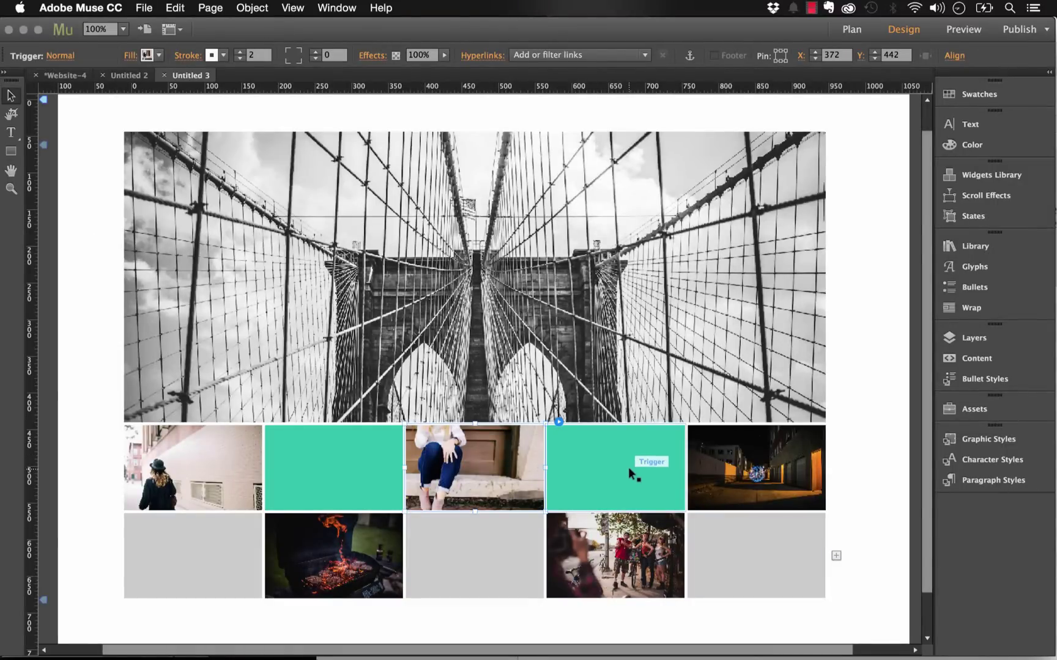
Select the fourth and fifth triggers, and reselect the third to compare its image when inactive and active
click(628, 468)
click(718, 470)
click(632, 489)
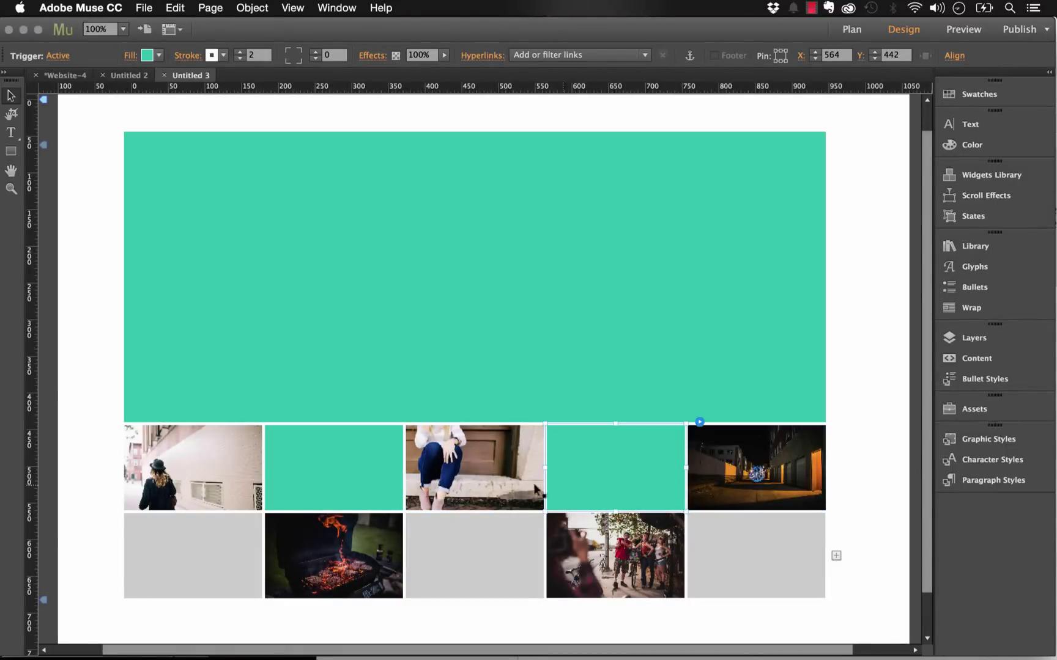
click(506, 440)
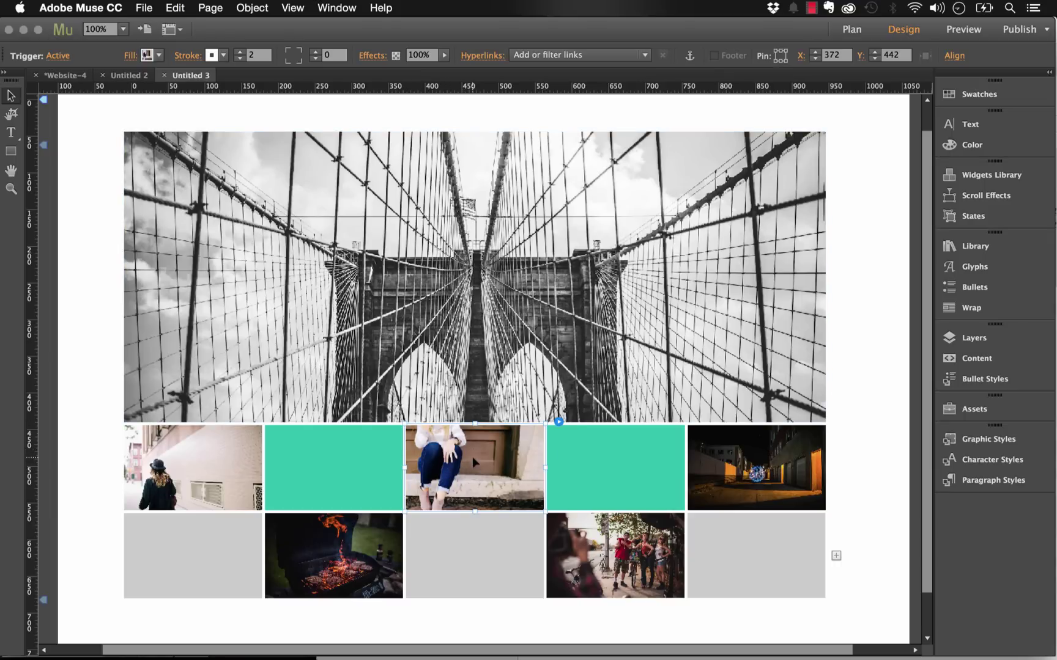
Replace the fill image of the third trigger's target with deatils_sweater.jpg
click(486, 290)
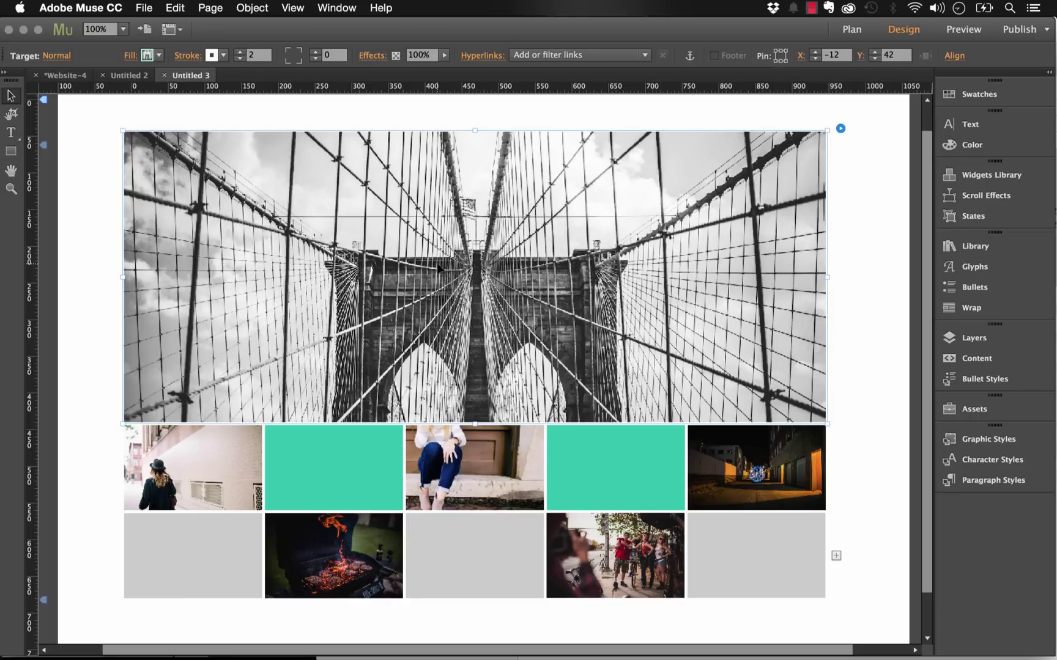
click(477, 455)
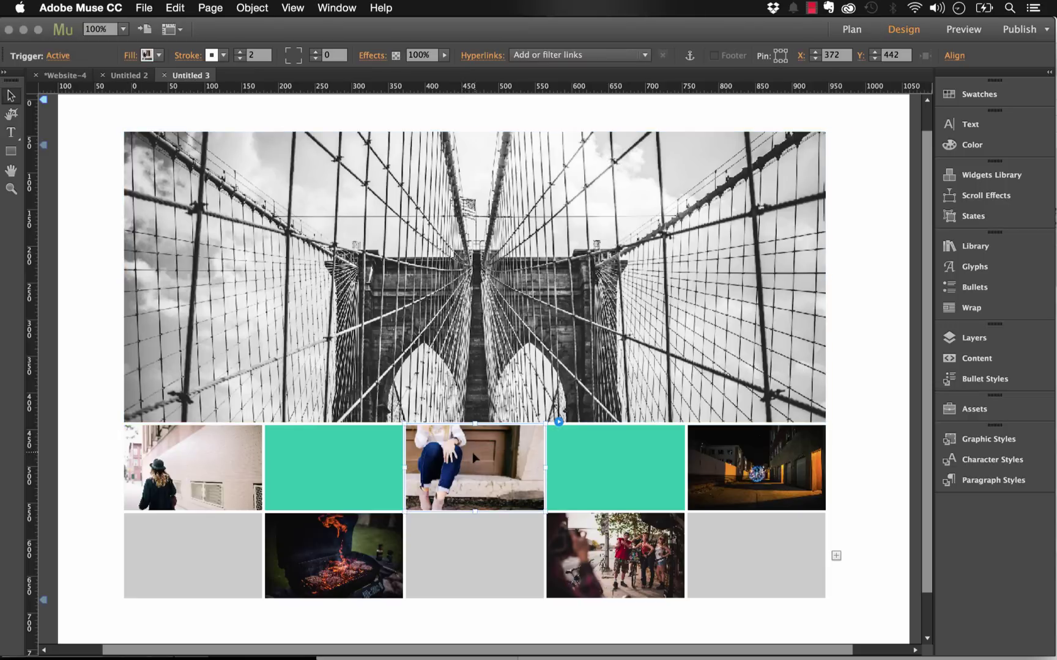
click(467, 297)
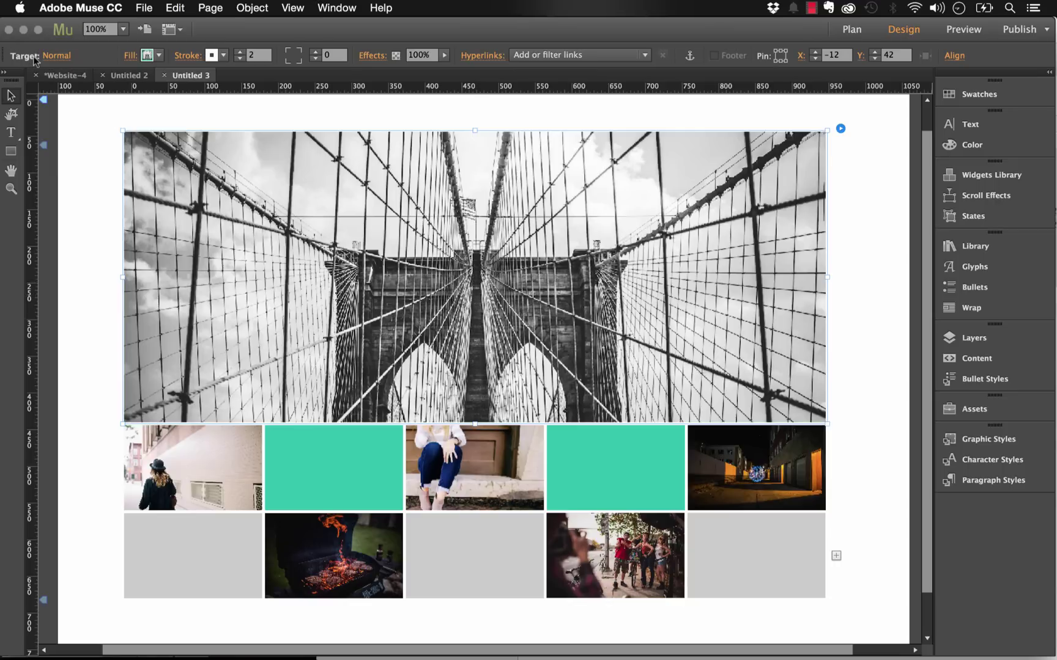
click(131, 56)
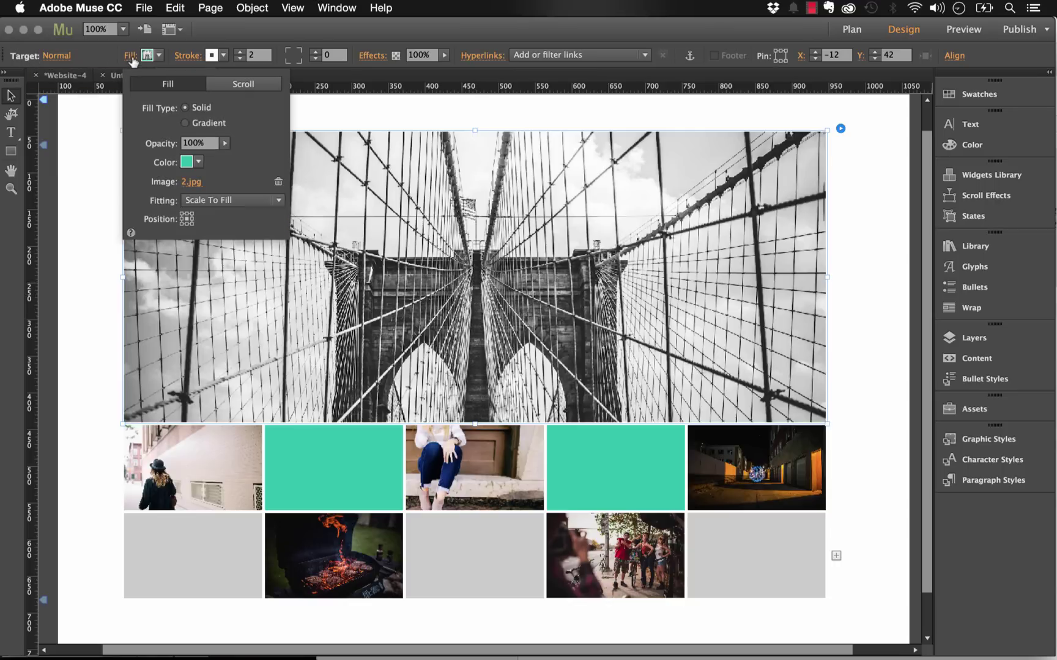
click(190, 182)
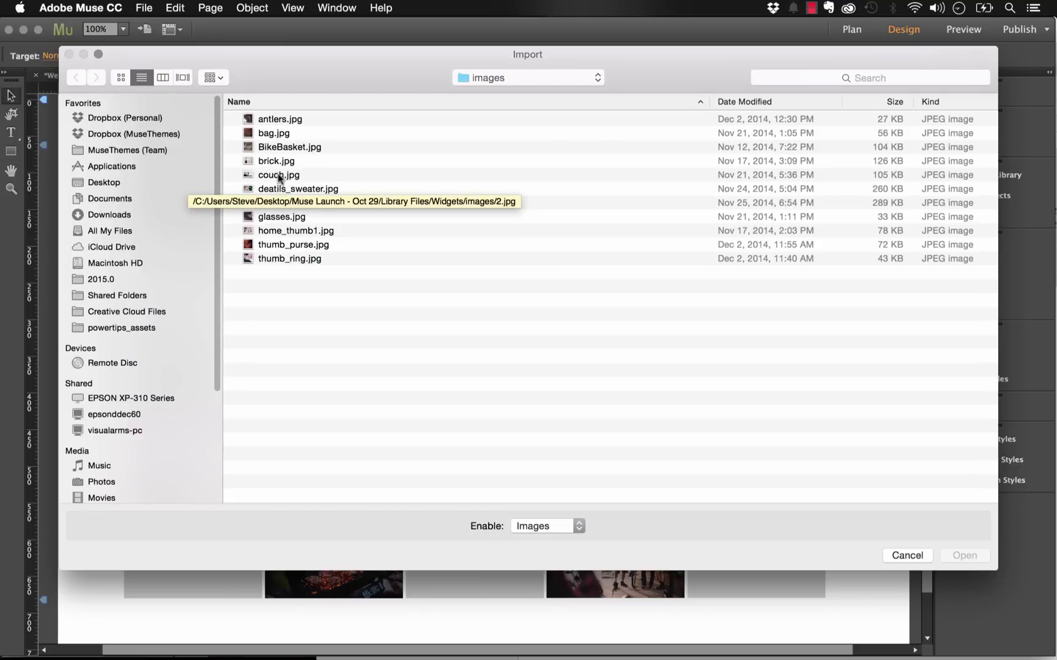
click(292, 190)
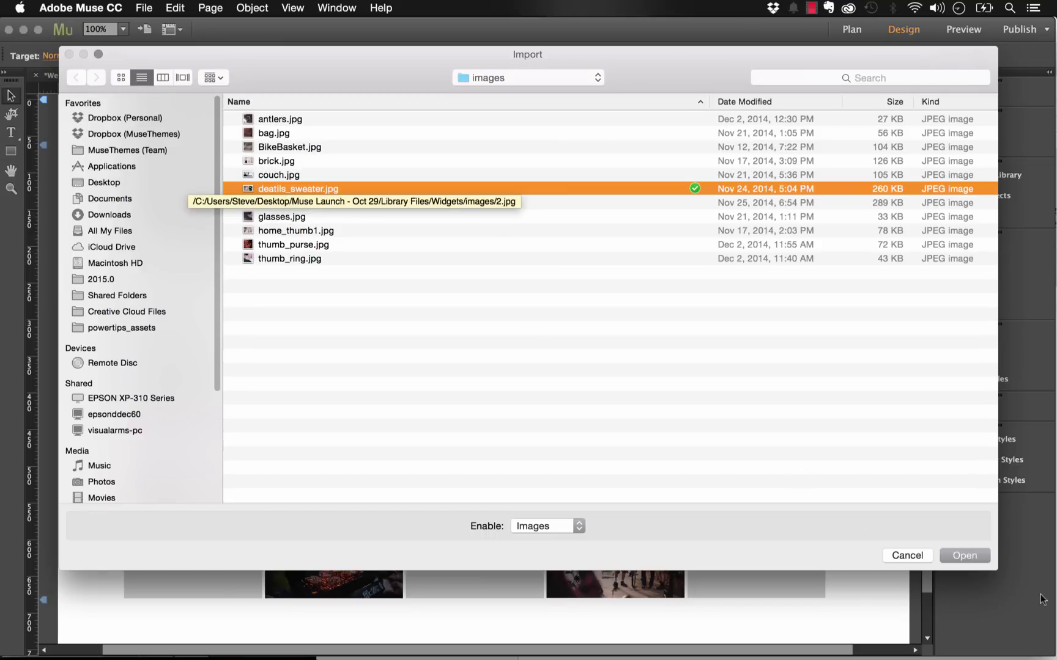
click(975, 557)
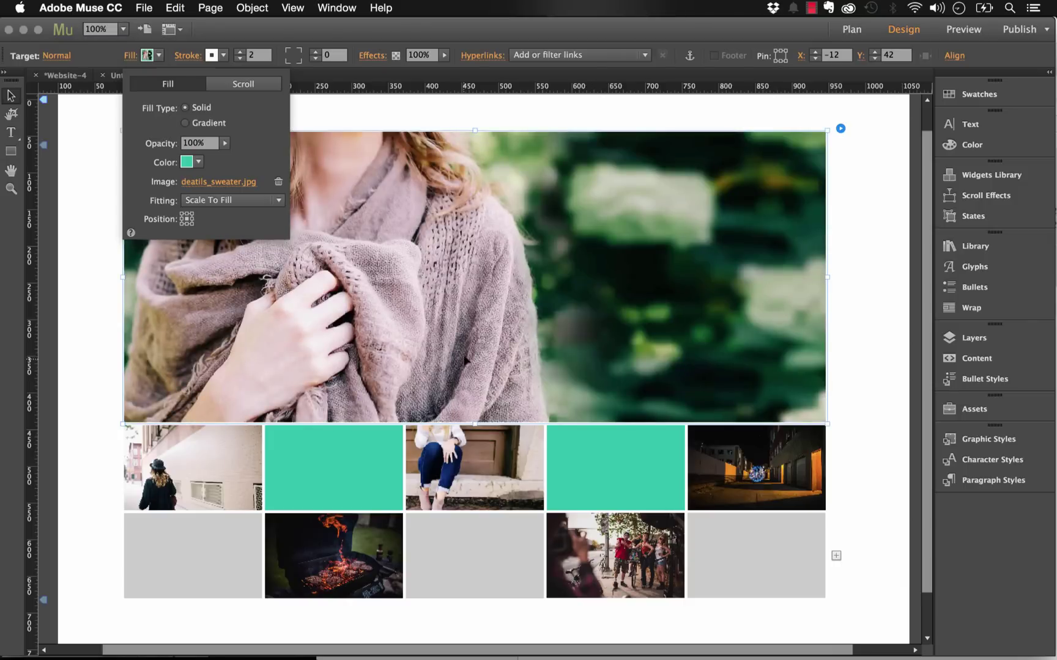
Check the targets of the second and third triggers, and view the document's list of linked assets
click(489, 480)
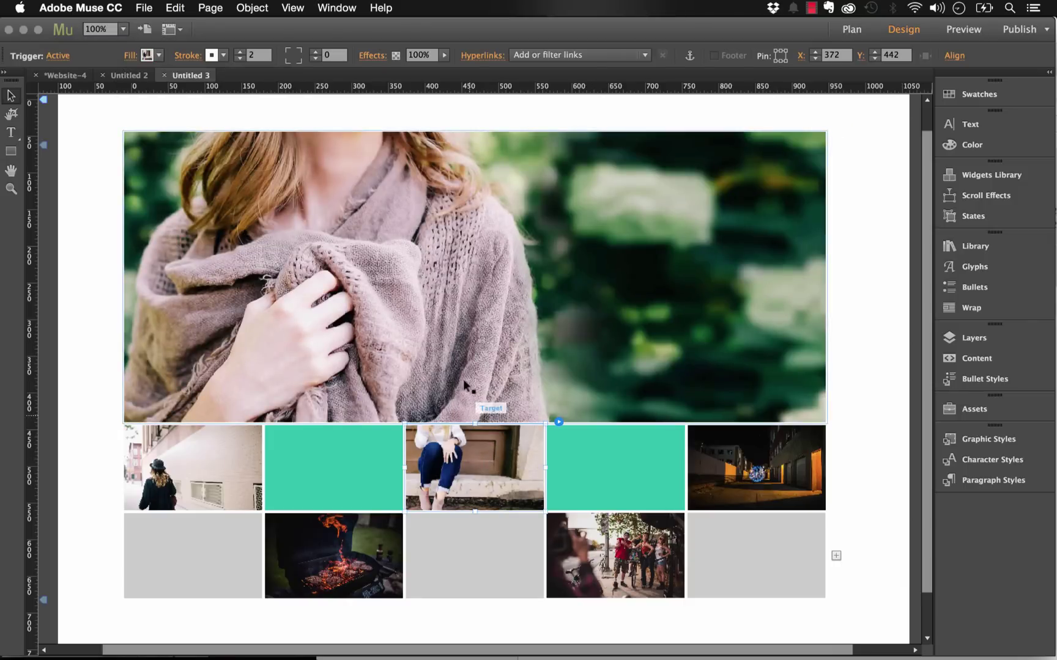
click(323, 483)
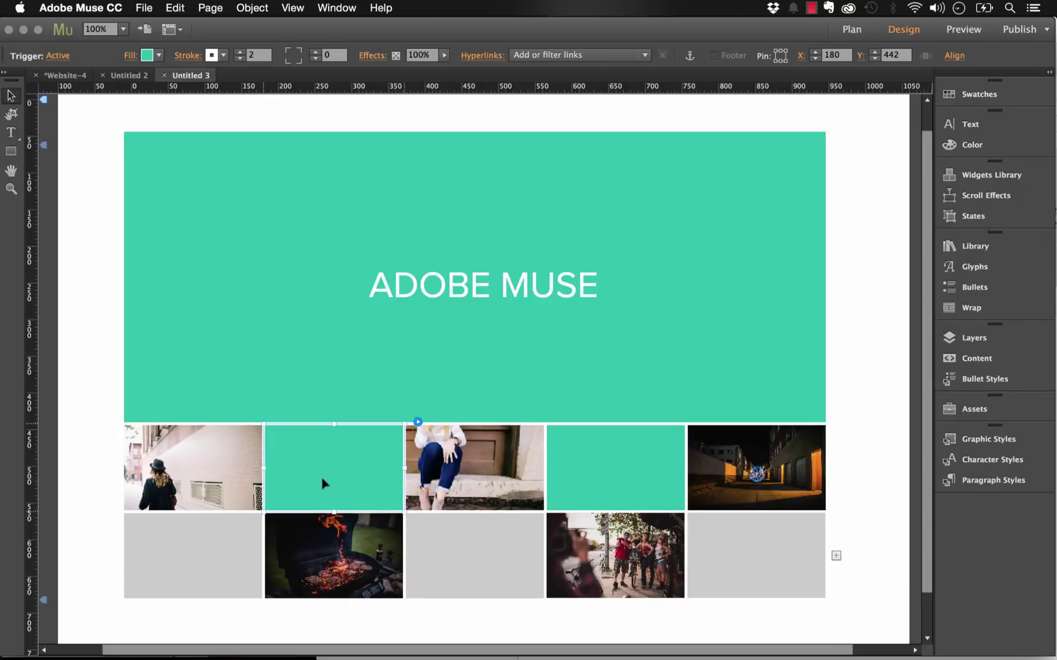
click(484, 482)
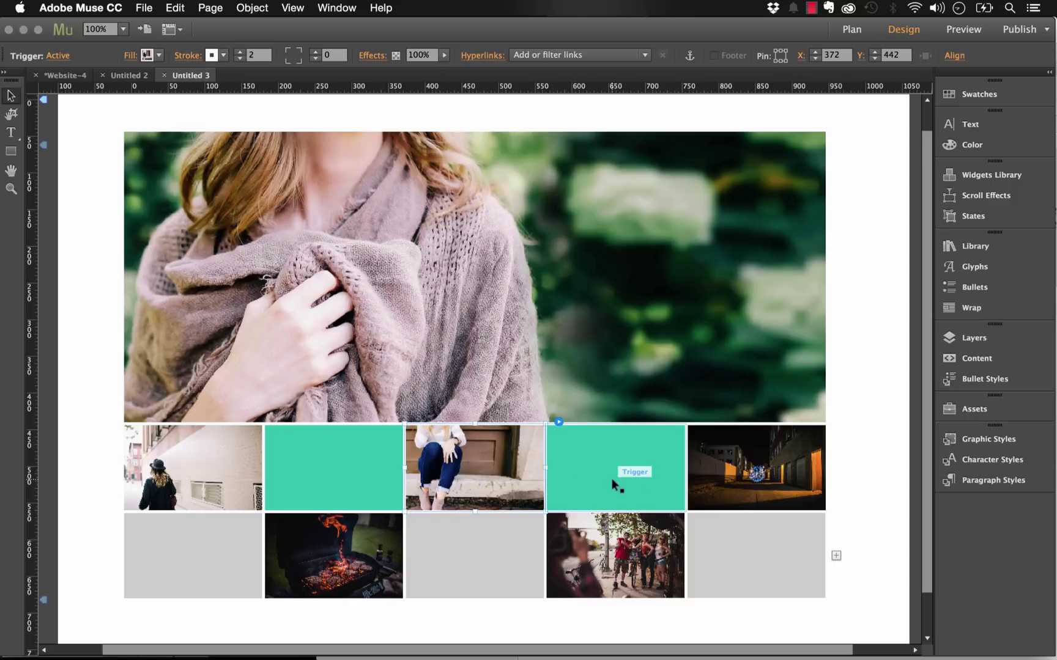
click(967, 408)
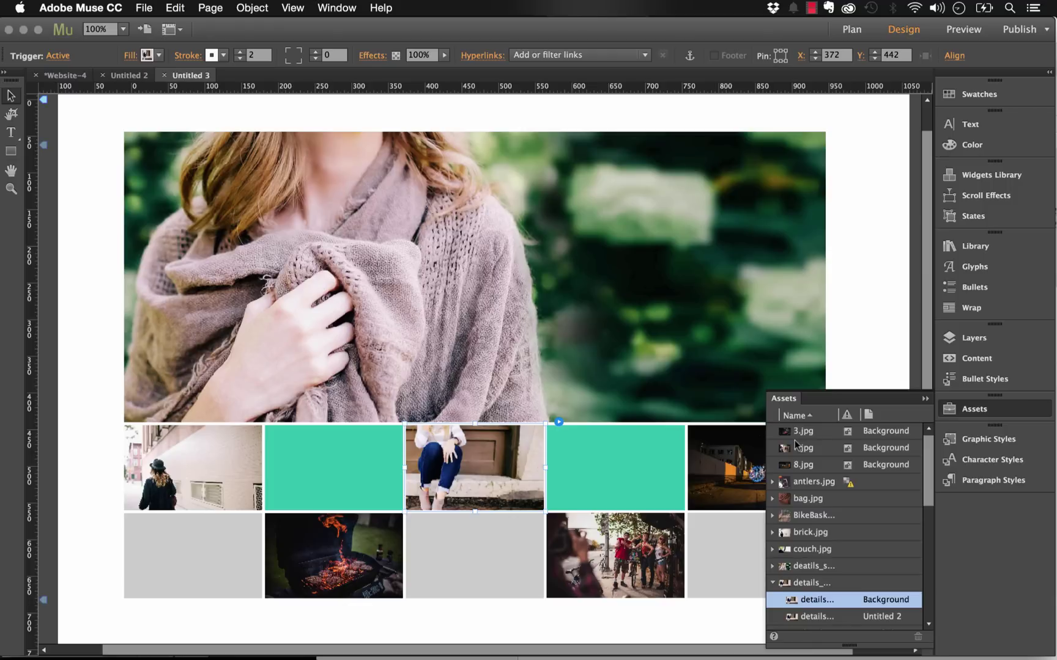
click(925, 398)
Add a new trigger to the gallery and move it to the start of a third row at X -12, Y 684
scroll(865, 476, down, 2)
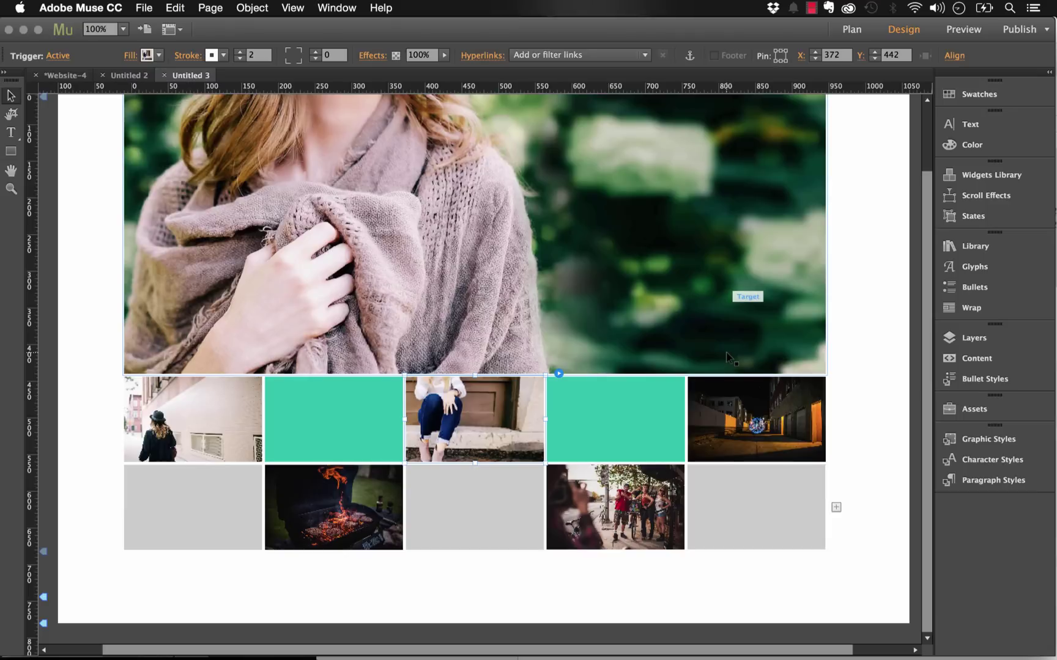
click(836, 508)
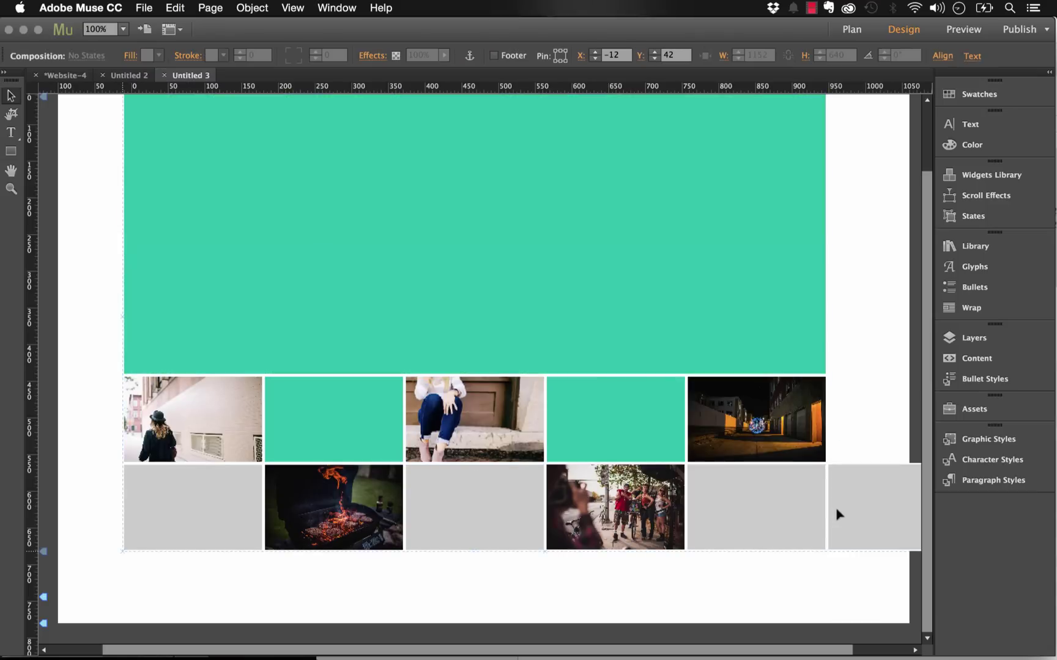
click(876, 501)
drag(854, 529, 522, 632)
drag(379, 646, 186, 521)
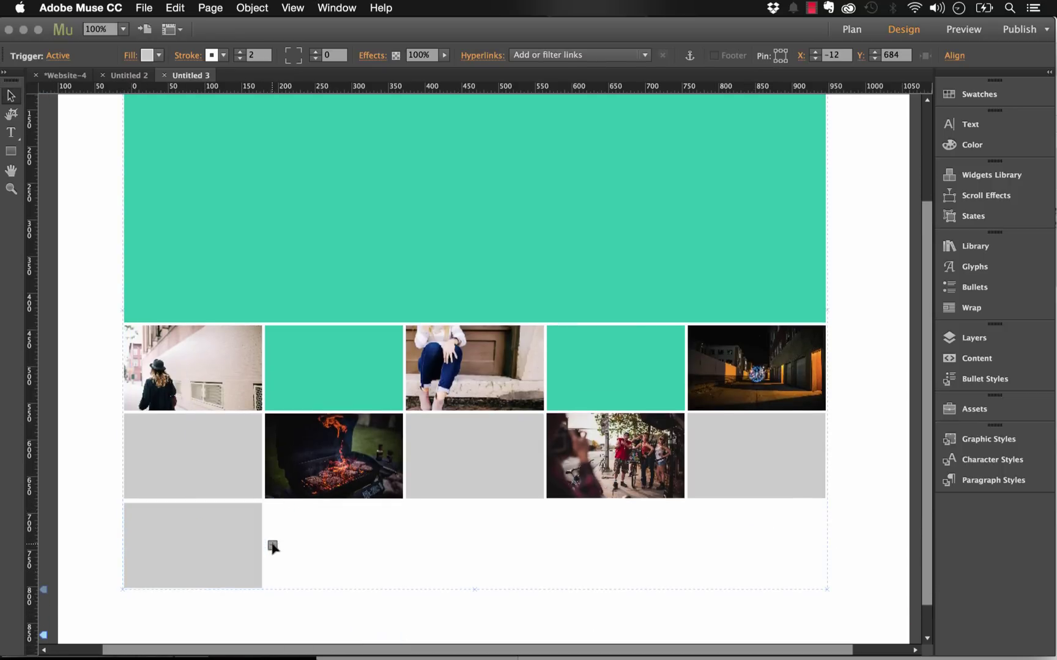
Add two more triggers beside the first one in the third row, and deselect the gallery
click(273, 546)
drag(368, 542, 362, 543)
click(413, 545)
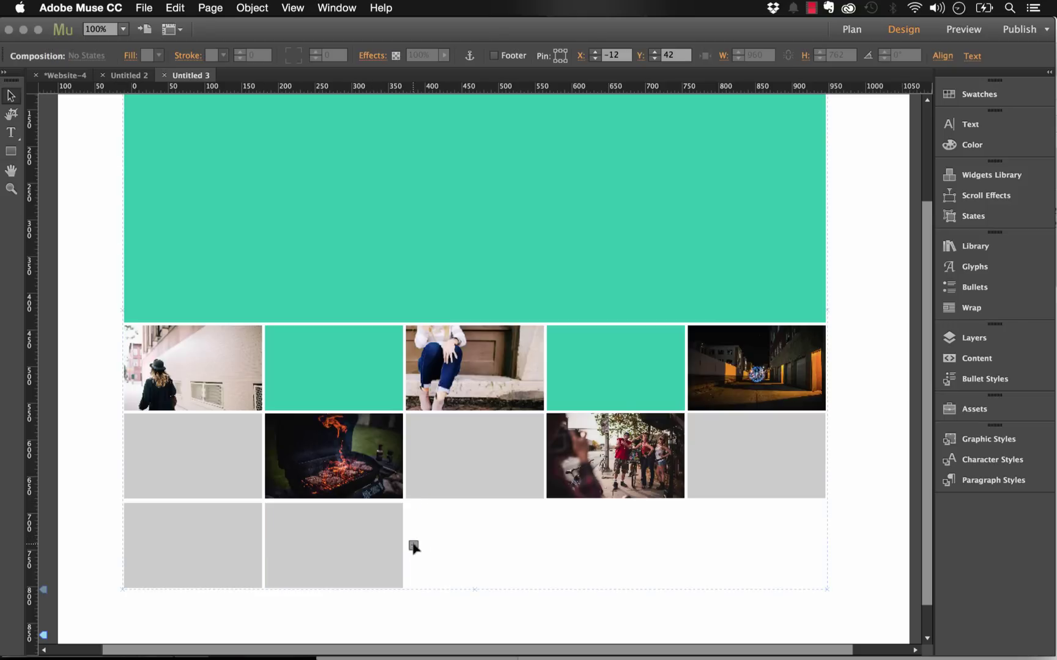
click(538, 535)
drag(536, 526, 530, 525)
click(496, 619)
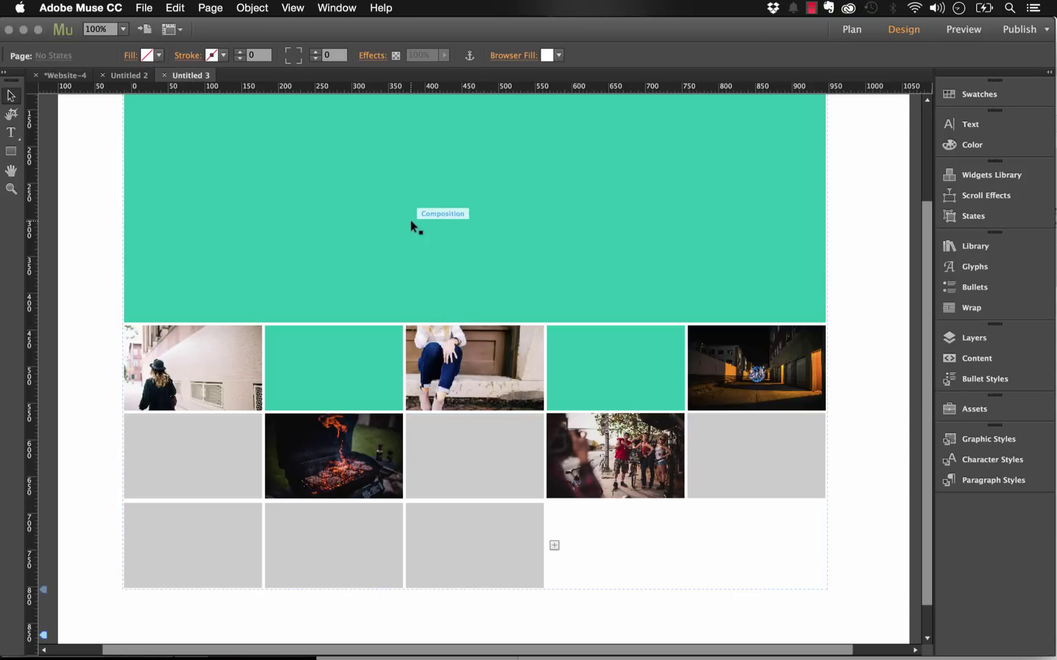
Switch to the Untitled 2 document
scroll(461, 318, up, 5)
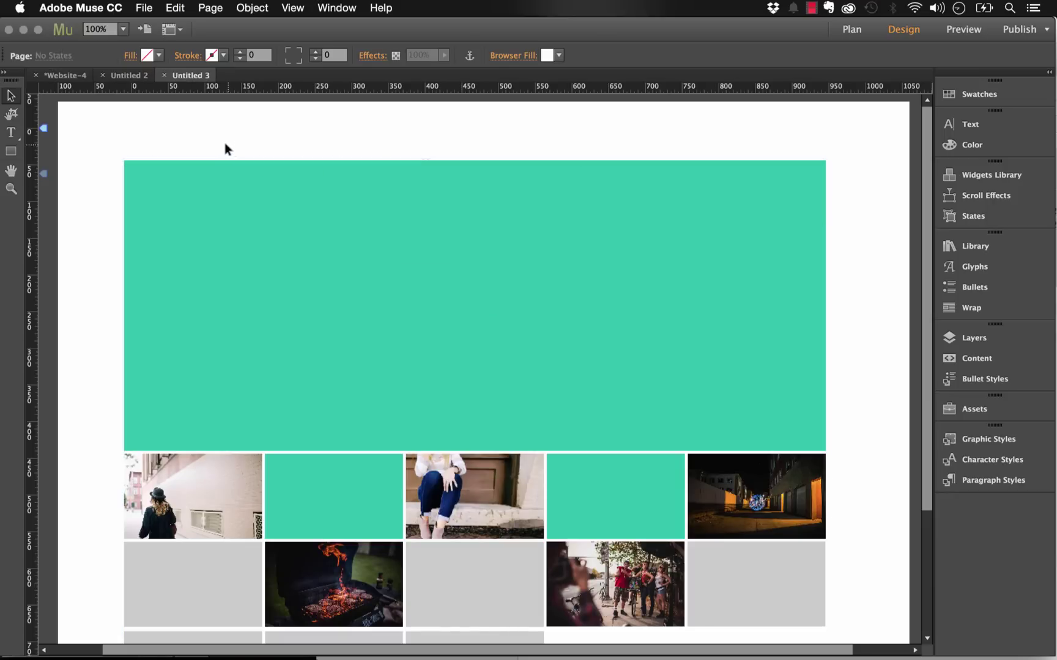
click(129, 75)
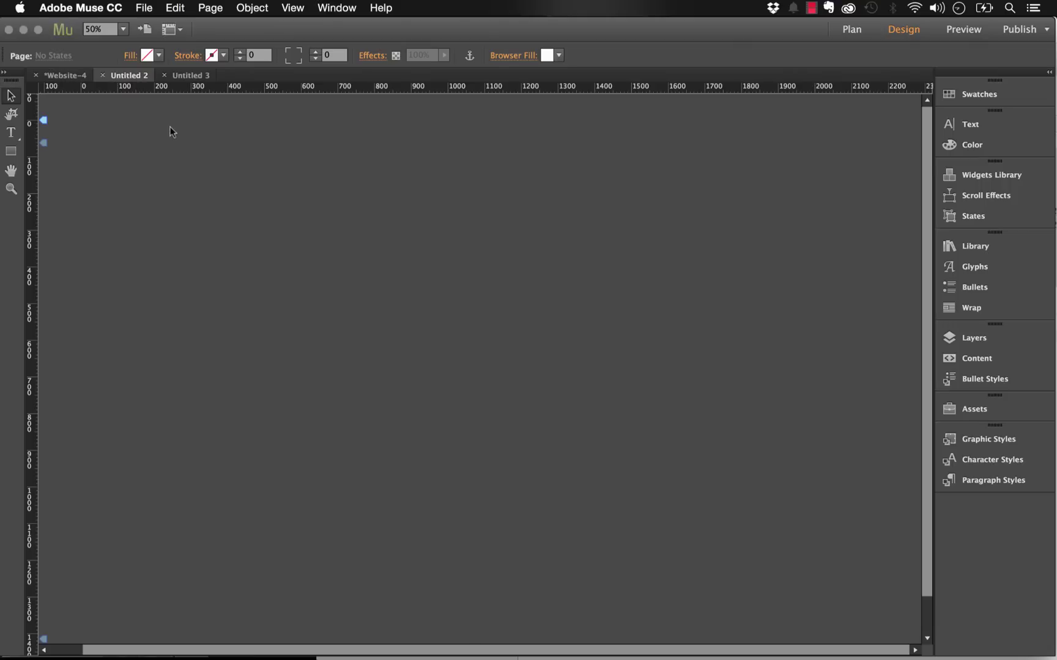